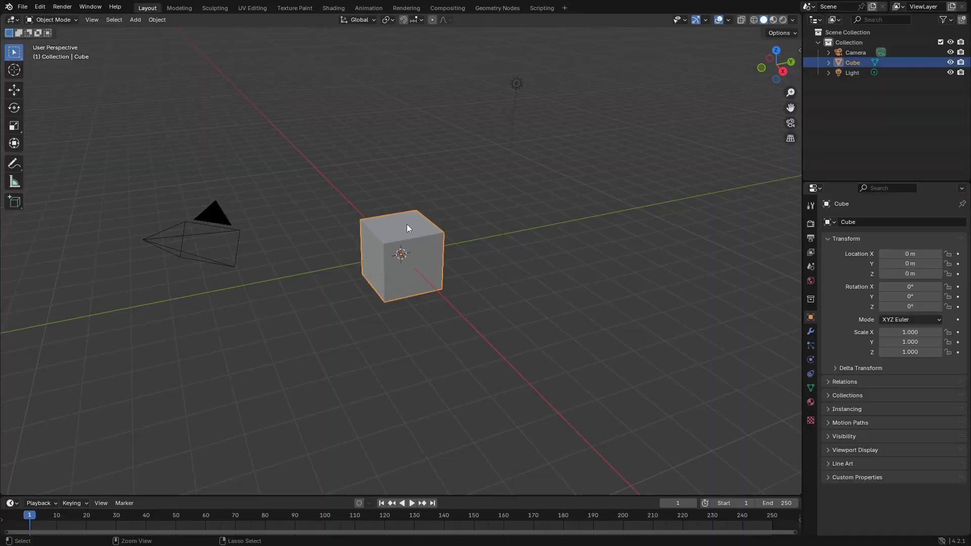
Delete the camera and the light, leaving only the cube in the scene.
key(ctrl+i)
key(Delete)
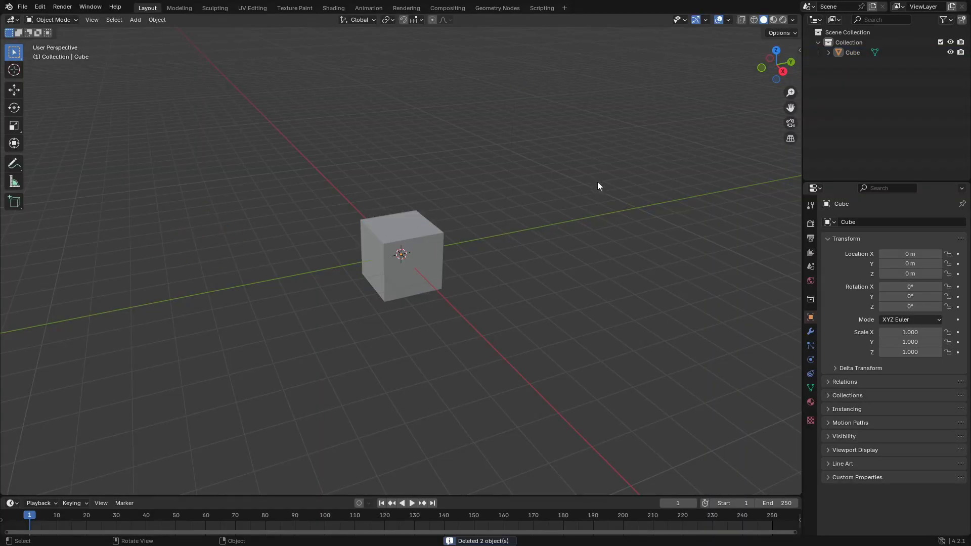
Add a Geometry Nodes modifier to the cube and create a new node tree for it.
click(378, 235)
click(811, 332)
click(884, 222)
click(878, 235)
click(884, 254)
Split the 3D viewport and turn the larger part into a Geometry Node Editor without its sidebar.
drag(800, 16, 289, 43)
click(302, 21)
click(340, 103)
scroll(540, 284, down, 1)
middle_drag(540, 284, 678, 175)
key(n)
scroll(531, 253, up, 3)
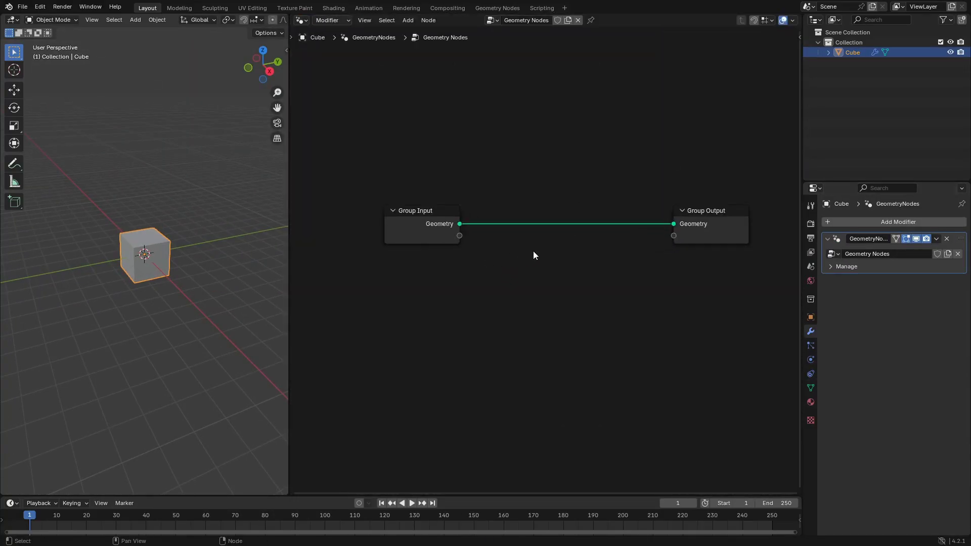
Add a simulation zone and connect its geometry between Group Input and Group Output, moving those two nodes outward.
key(shift+a)
mouse_move(526, 366)
click(583, 368)
click(545, 266)
drag(419, 213, 349, 239)
drag(390, 251, 464, 298)
drag(702, 213, 801, 231)
drag(665, 298, 772, 243)
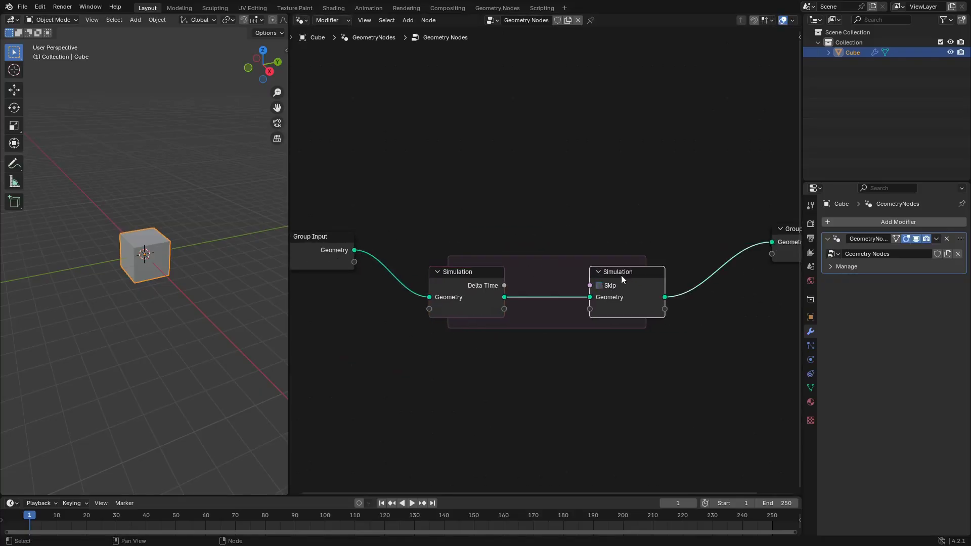
Spread the two Simulation nodes apart and enlarge the node editor to make room inside the zone.
drag(622, 277, 683, 243)
drag(470, 273, 431, 230)
scroll(544, 259, down, 4)
drag(289, 284, 178, 282)
drag(642, 231, 646, 223)
Insert a Mesh to Volume node on the geometry link inside the simulation zone.
key(shift+a)
text(mesh to v)
key(Return)
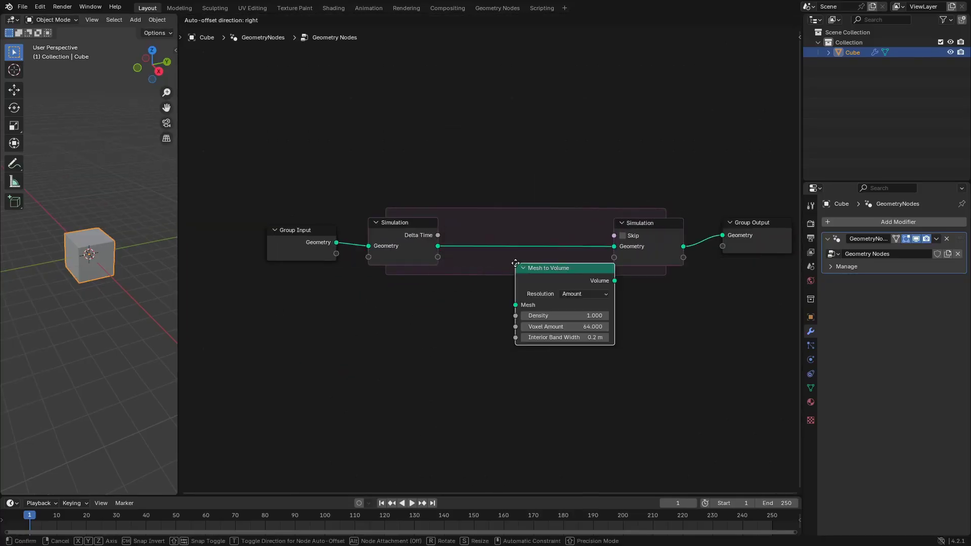
click(458, 201)
Insert a Volume to Mesh node between Mesh to Volume and the simulation output.
key(shift+a)
text(vo)
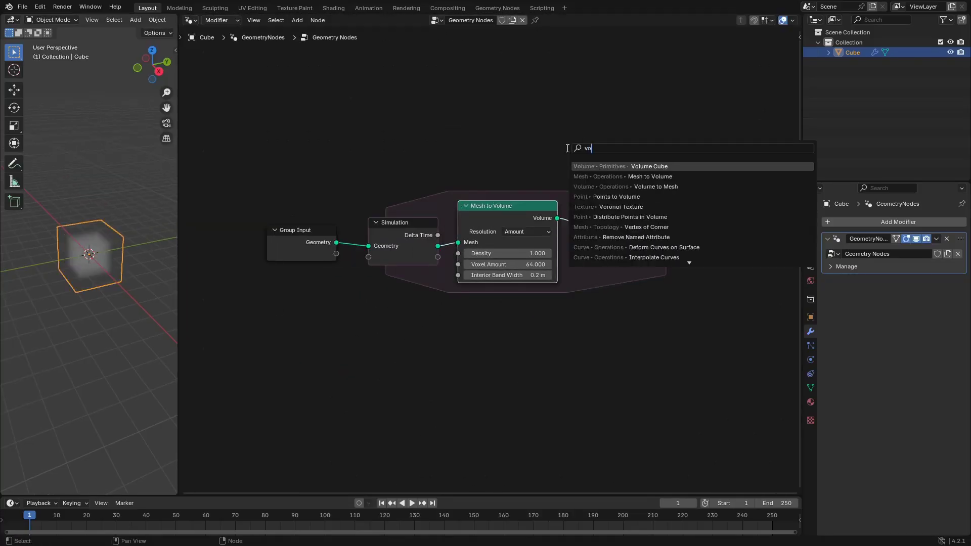
text(lume ot mesh)
key(Return)
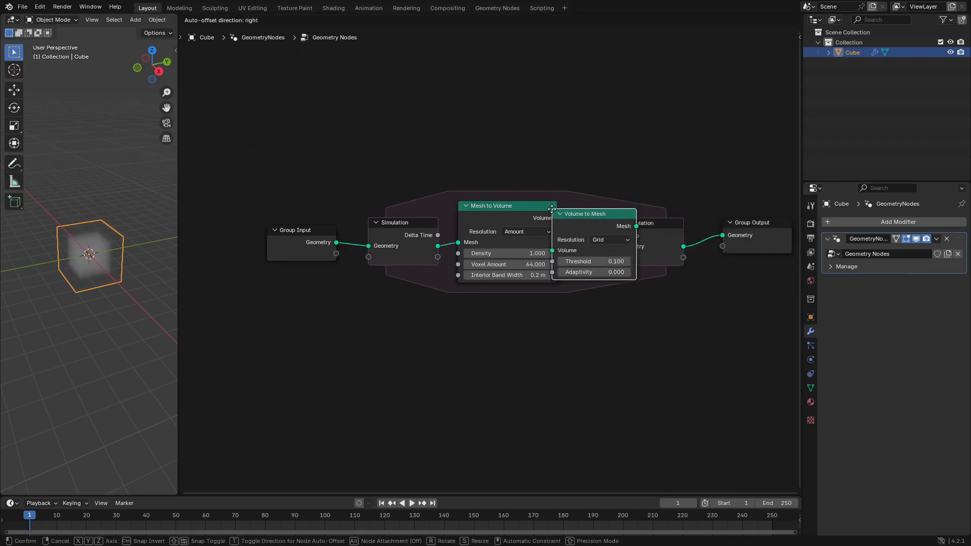
Set the Mesh to Volume resolution to Size and widen the 3D viewport.
click(523, 235)
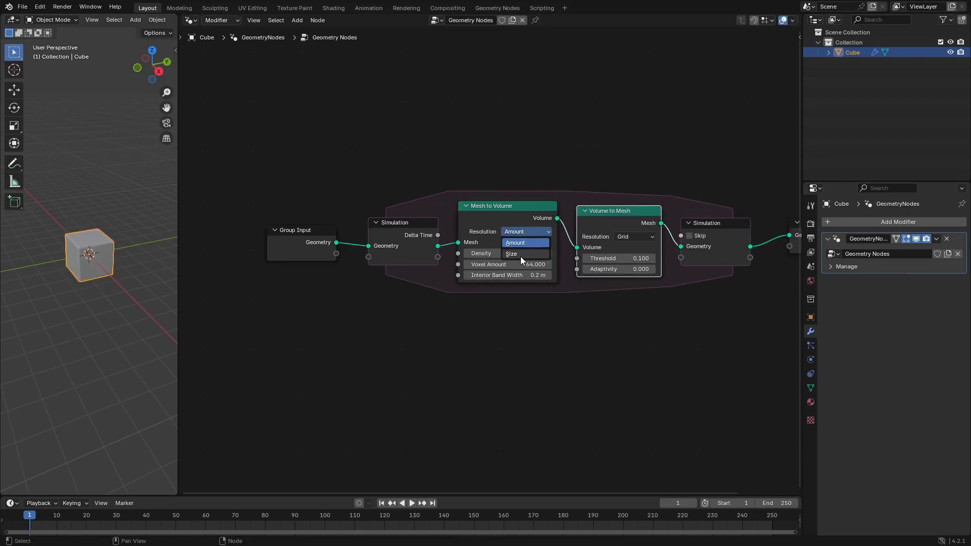
click(520, 254)
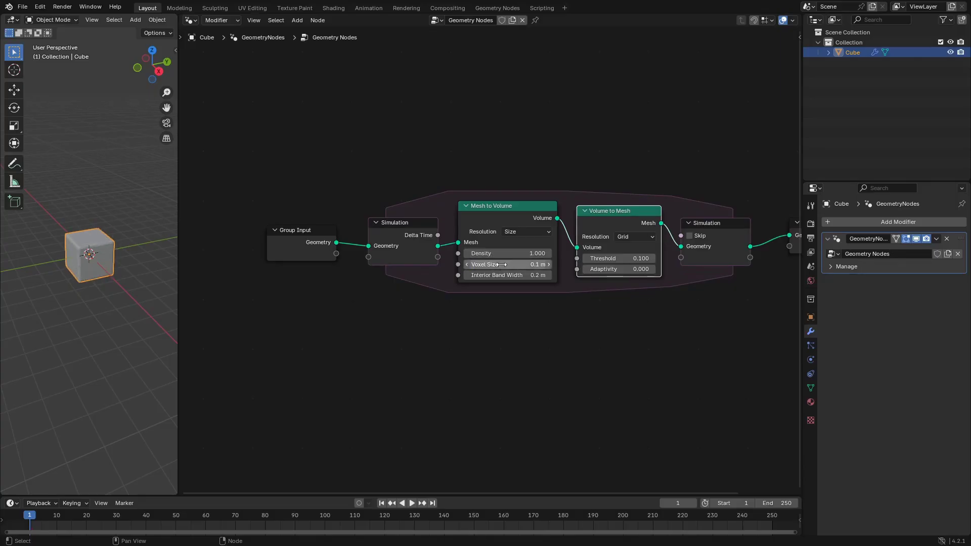
drag(177, 292, 288, 291)
Test the simulation by playing it, with the Mesh to Volume voxel size set to 0.01 m, and return to the first frame.
key(space)
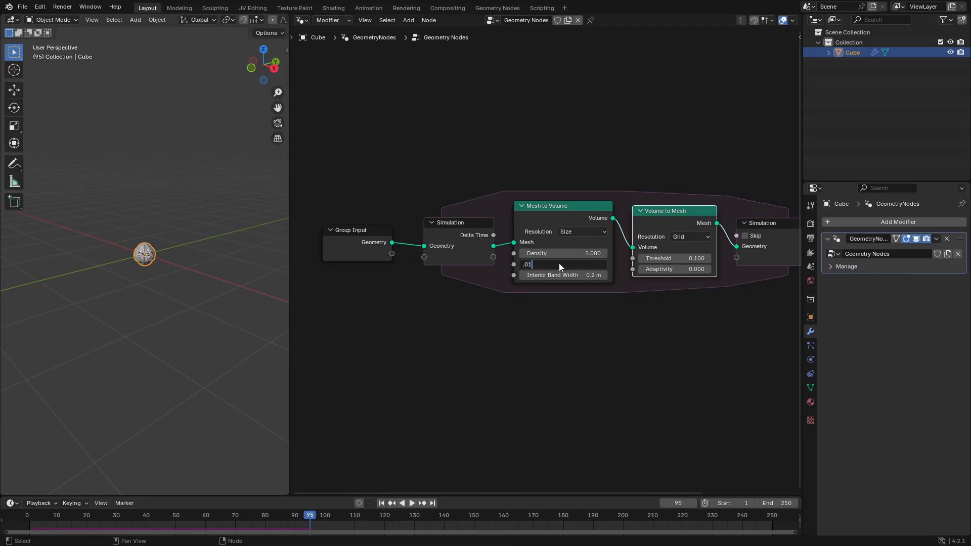
key(shift+Left)
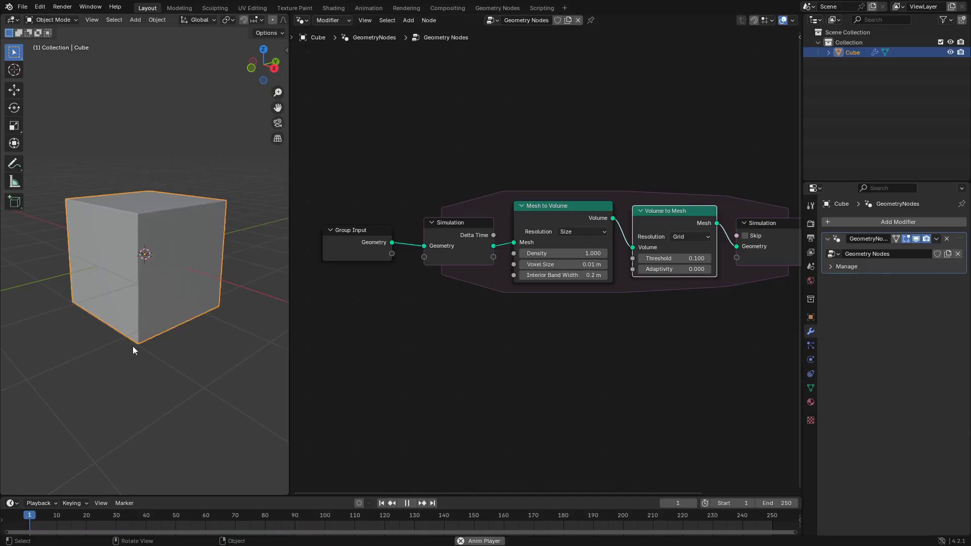
key(space)
key(shift+Left)
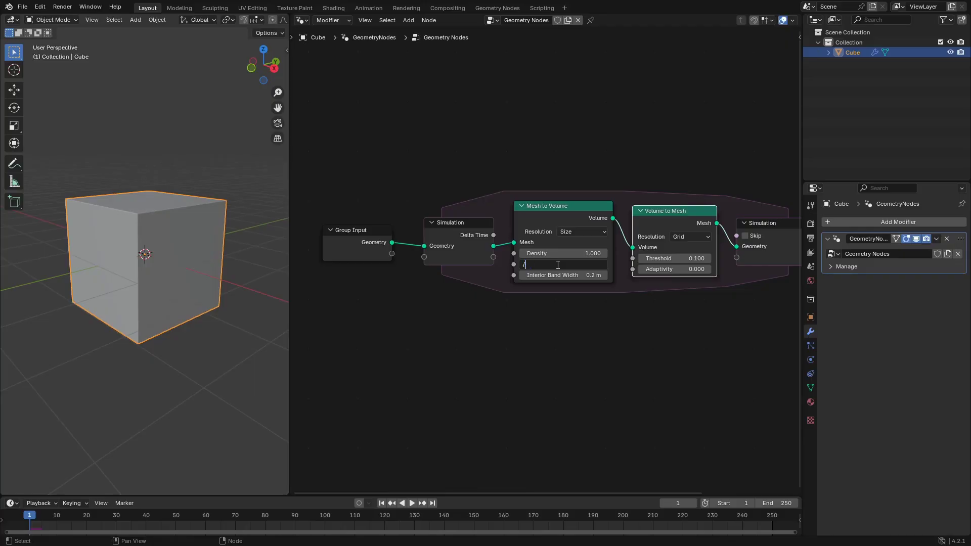
Set the Mesh to Volume voxel size to 0.05 m and its interior band width to 0 m.
key(Return)
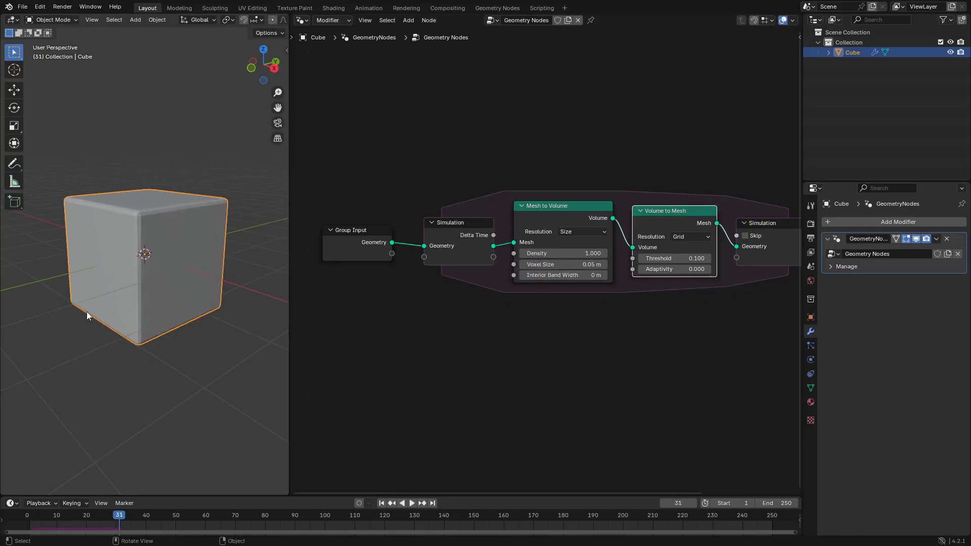
click(560, 265)
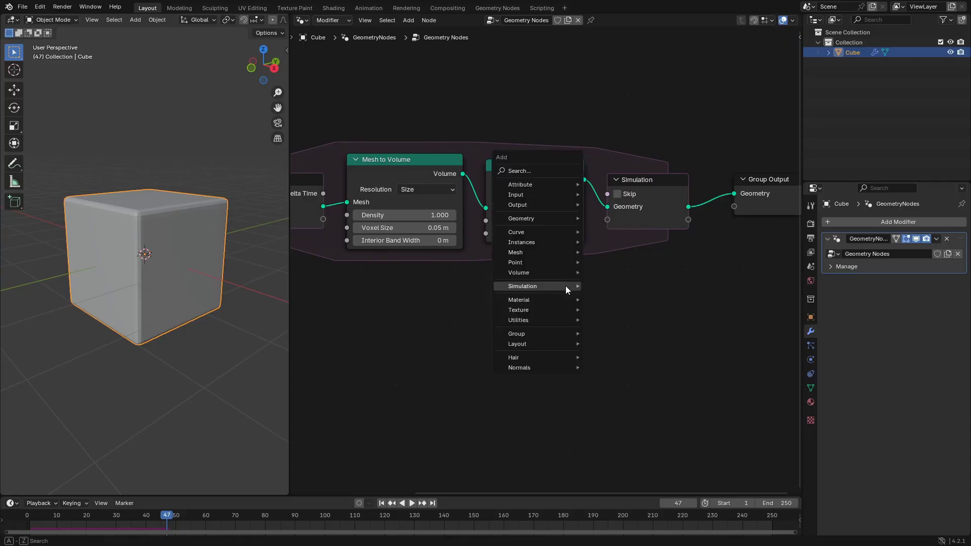
Insert a Set Position node between Volume to Mesh and the simulation output.
text(se)
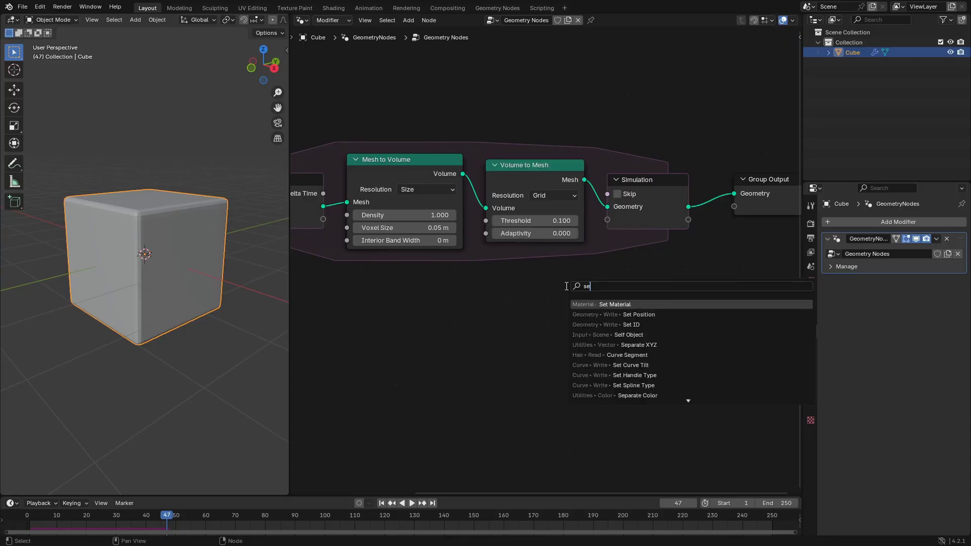
text(t pos)
key(Return)
click(587, 136)
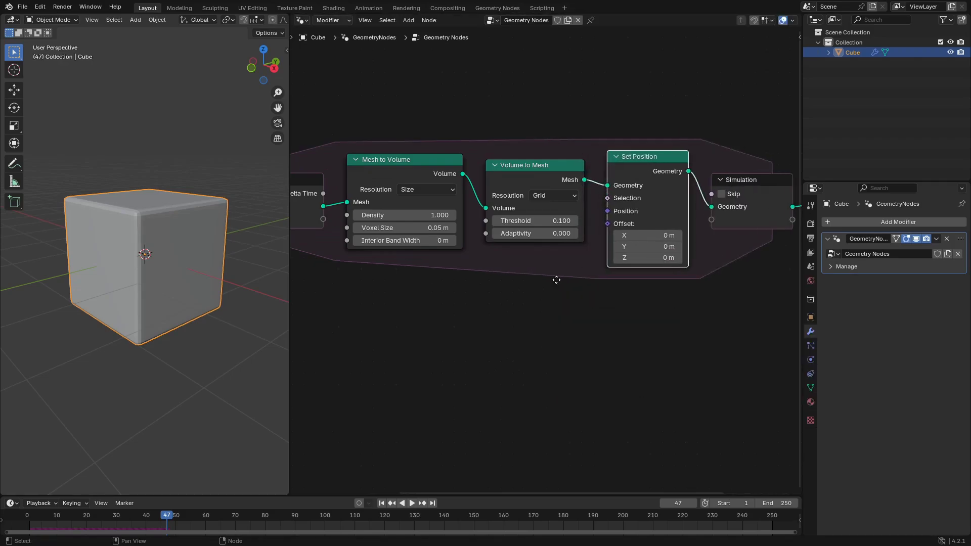
Add a Noise Texture node in the free space below the simulation zone.
middle_drag(557, 280, 565, 269)
key(shift+a)
text(noi)
key(Return)
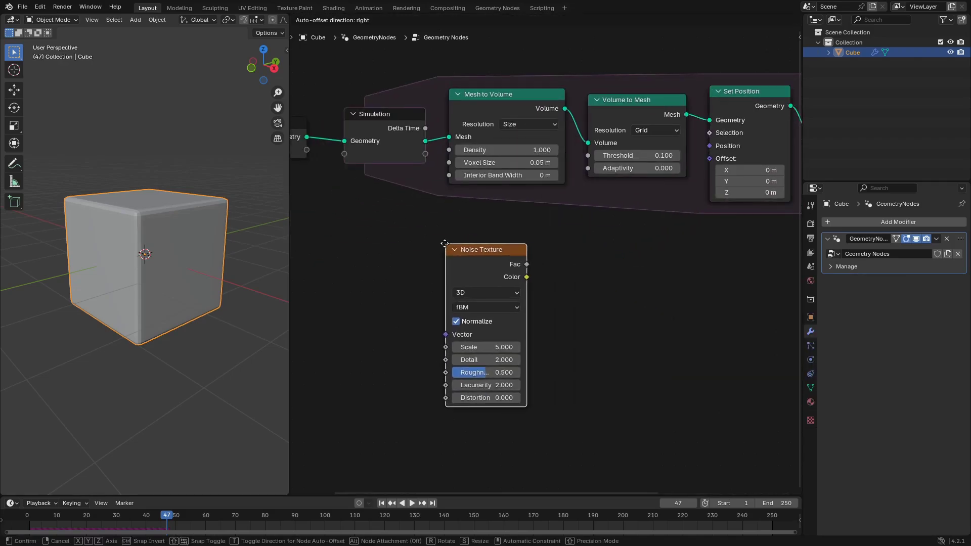
click(445, 244)
Connect the noise Color output to a new Vector Math node and set its operation to Multiply Add.
scroll(575, 312, down, 1)
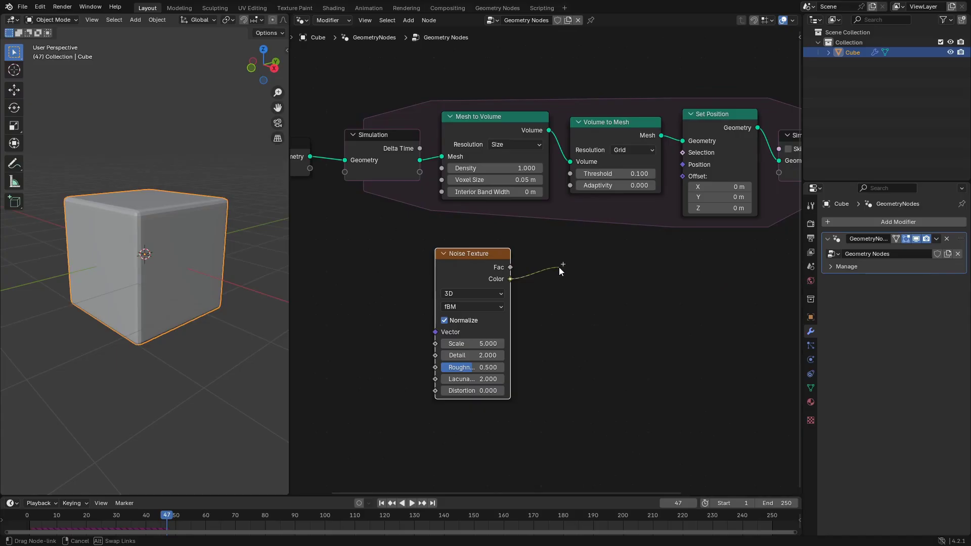
drag(560, 267, 559, 268)
text(vector math)
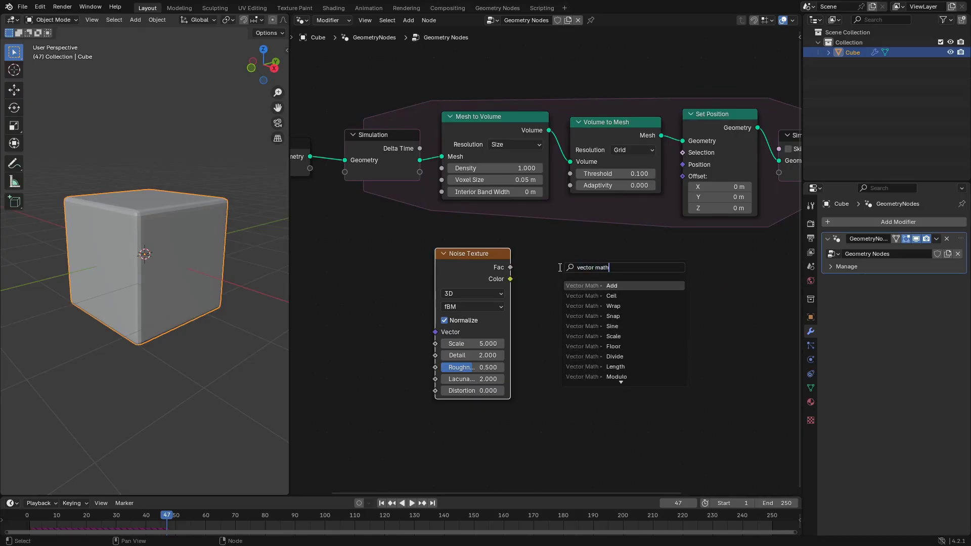
key(Return)
click(572, 284)
click(572, 284)
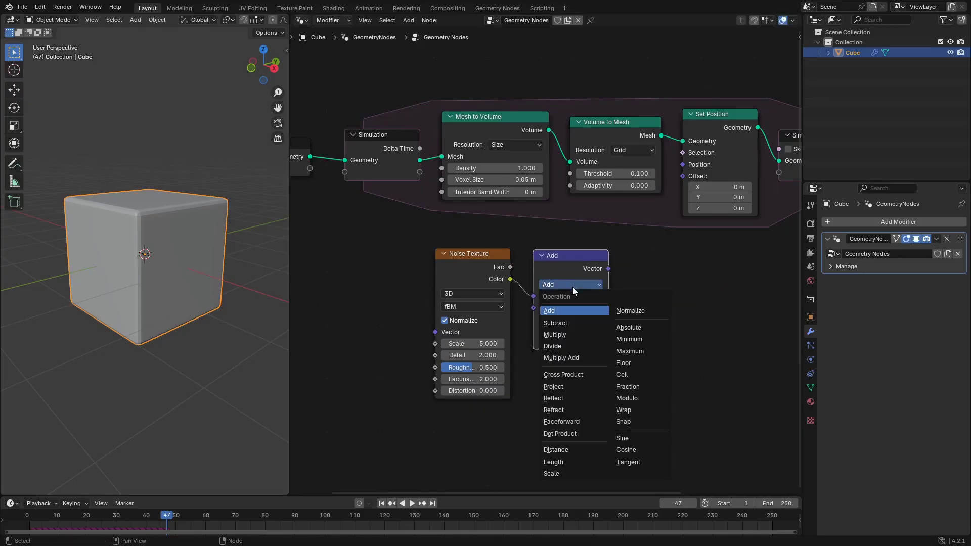
click(581, 357)
Set the Multiply Add multiplier to 2 and addend to -1 on all axes, and connect its output to the Set Position offset.
click(569, 318)
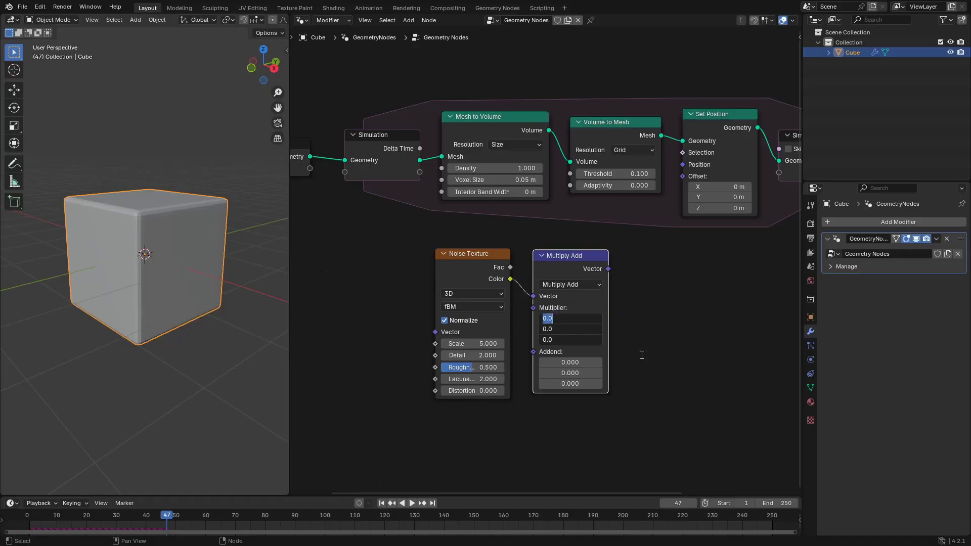
key(Return)
drag(578, 363, 578, 383)
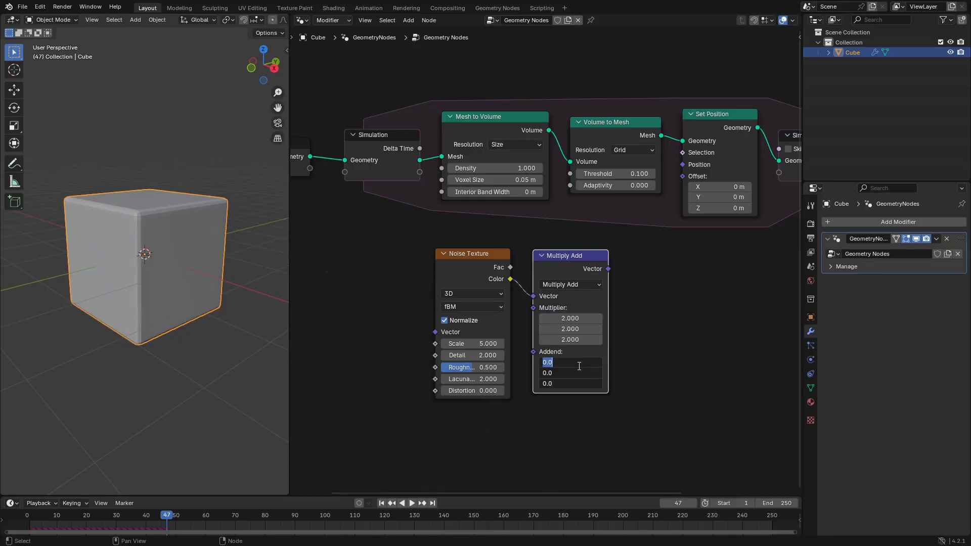
text(-1)
key(Return)
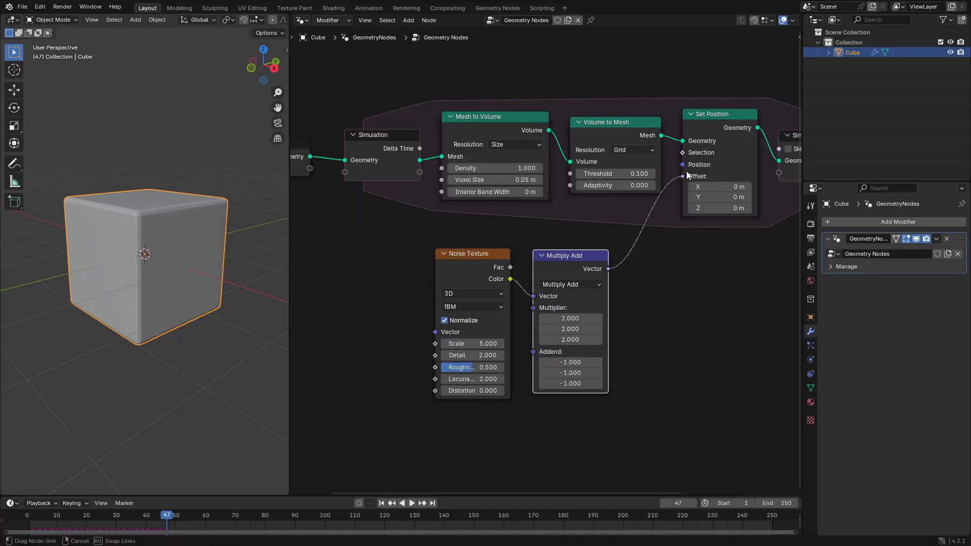
drag(688, 175, 684, 176)
Duplicate Multiply Add onto the link to the offset and turn the copy into a Scale operation with scale 0.1.
key(shift+d)
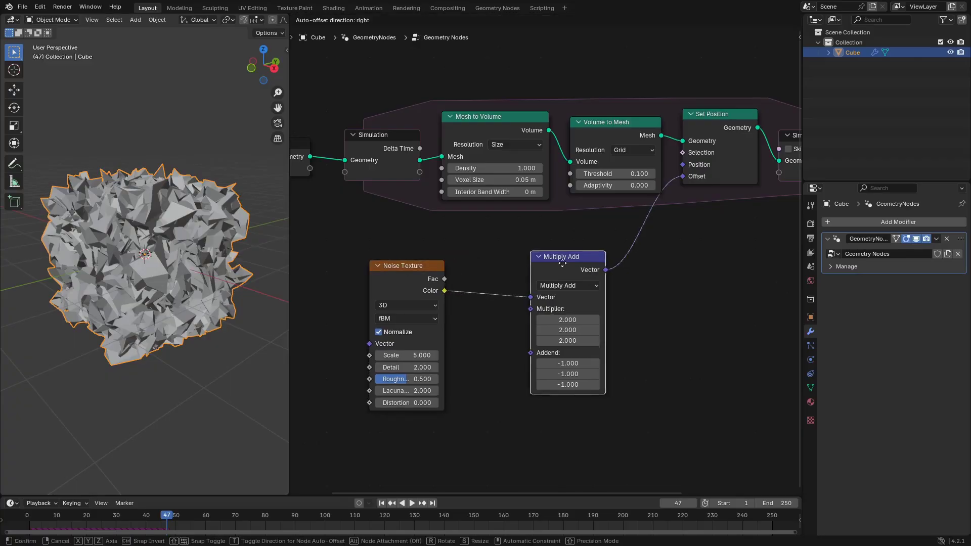
click(631, 273)
click(614, 297)
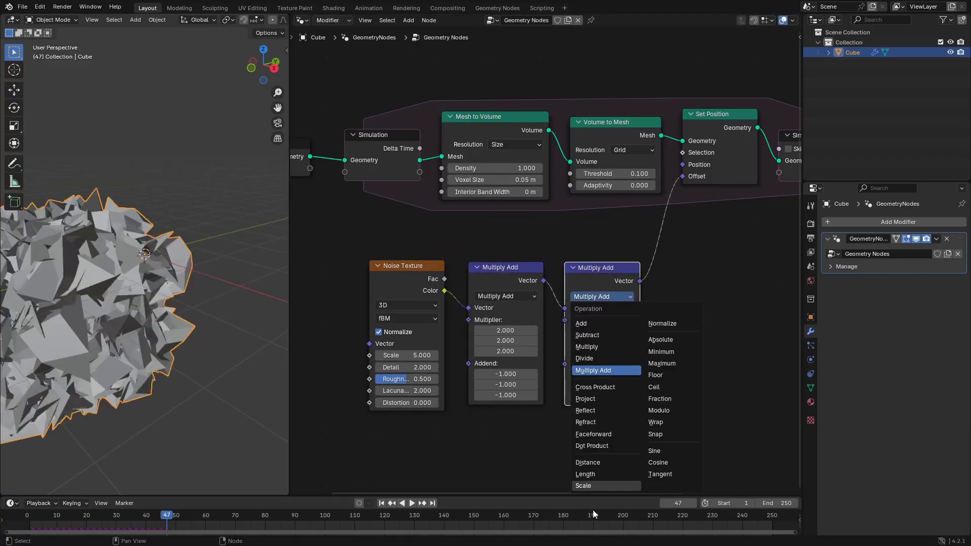
click(583, 486)
text(0.1)
key(Return)
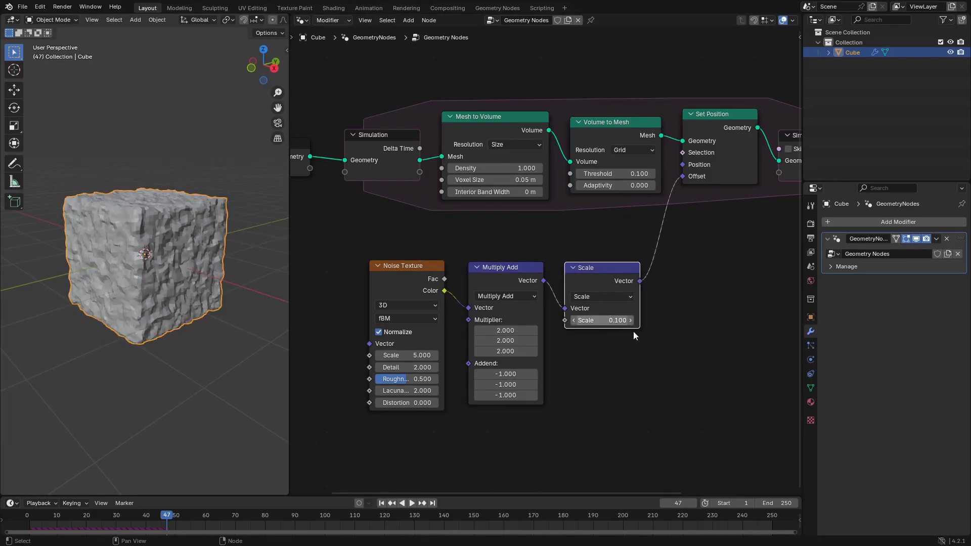
Set the Noise Texture scale to 1.
scroll(633, 331, up, 1)
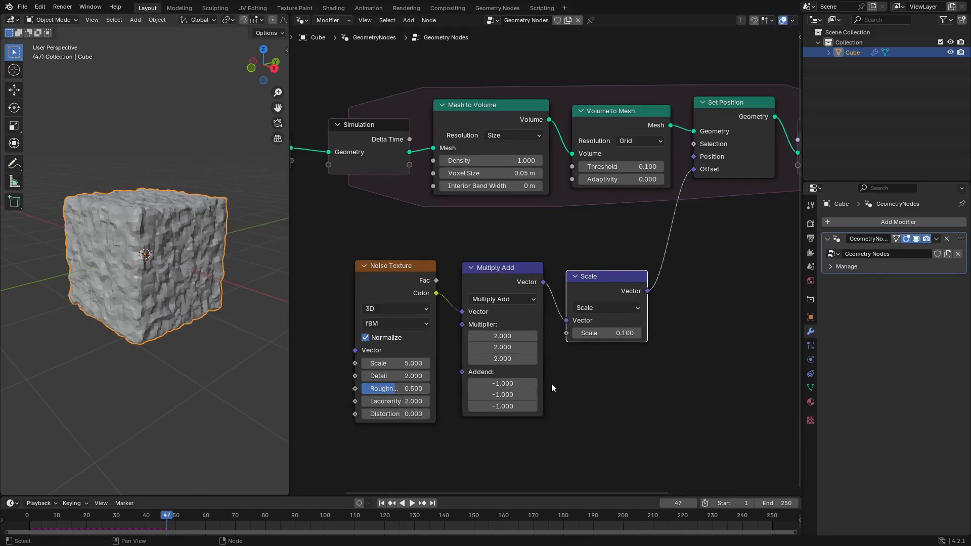
scroll(551, 383, down, 1)
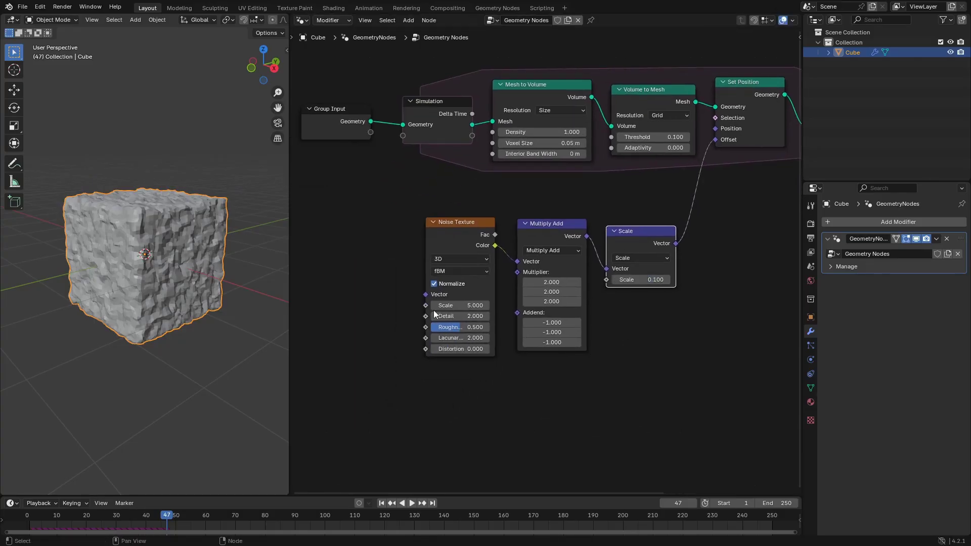
click(457, 304)
text(1)
key(Return)
Play the simulation from the first frame and examine the growing mesh from several angles.
key(space)
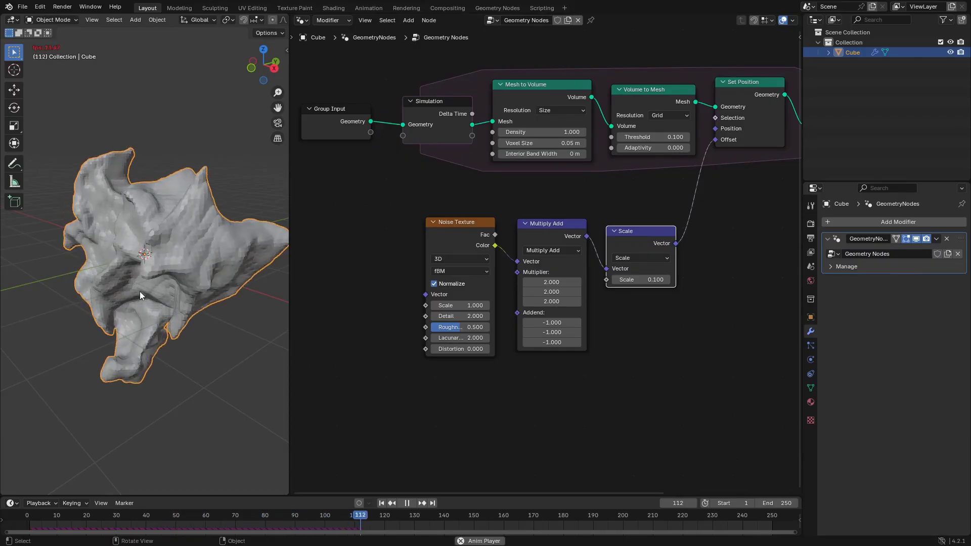
middle_drag(220, 342, 200, 290)
key(shift+Left)
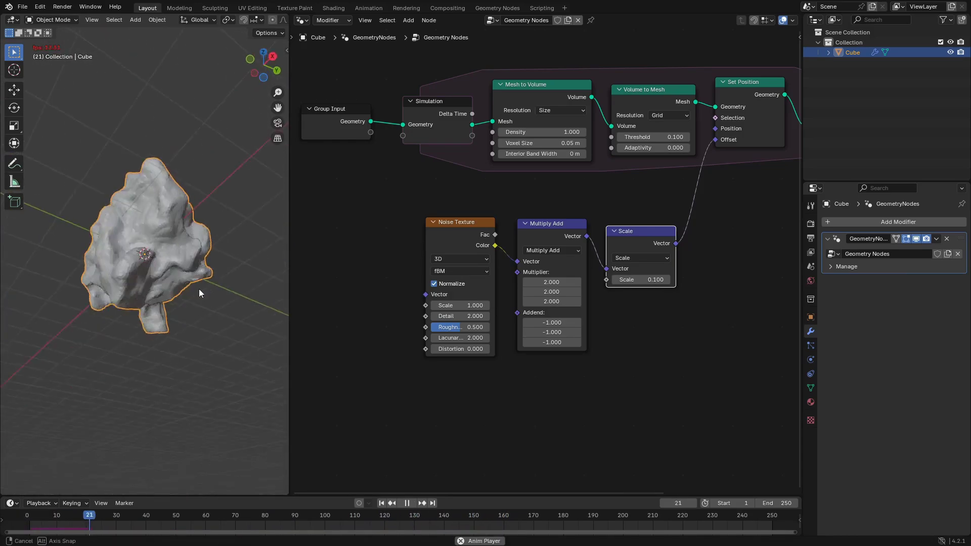
middle_drag(140, 290, 148, 294)
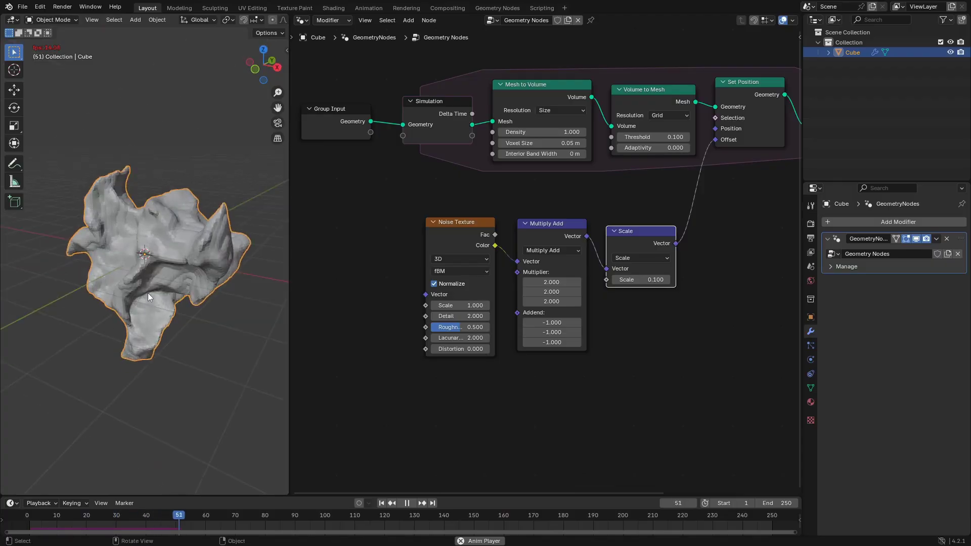
key(space)
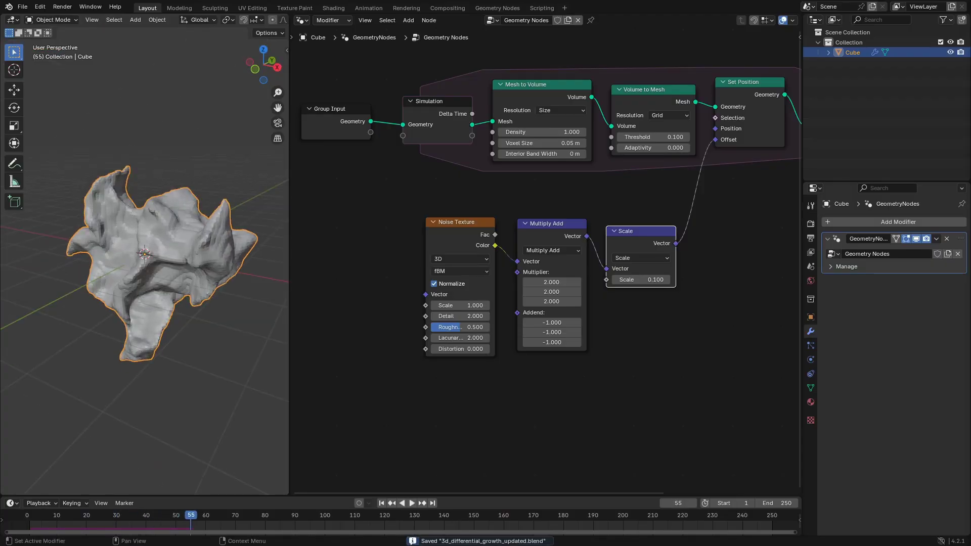
Move Set Position, the simulation output and Group Output farther along, and shift the three noise offset nodes to follow them.
scroll(596, 321, down, 4)
middle_drag(725, 273, 598, 284)
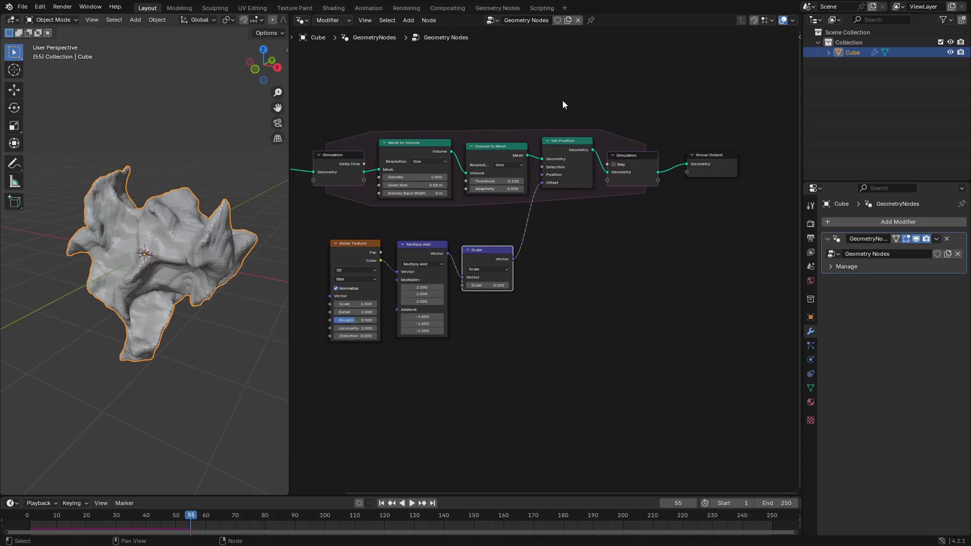
drag(563, 99, 698, 204)
key(g)
click(728, 228)
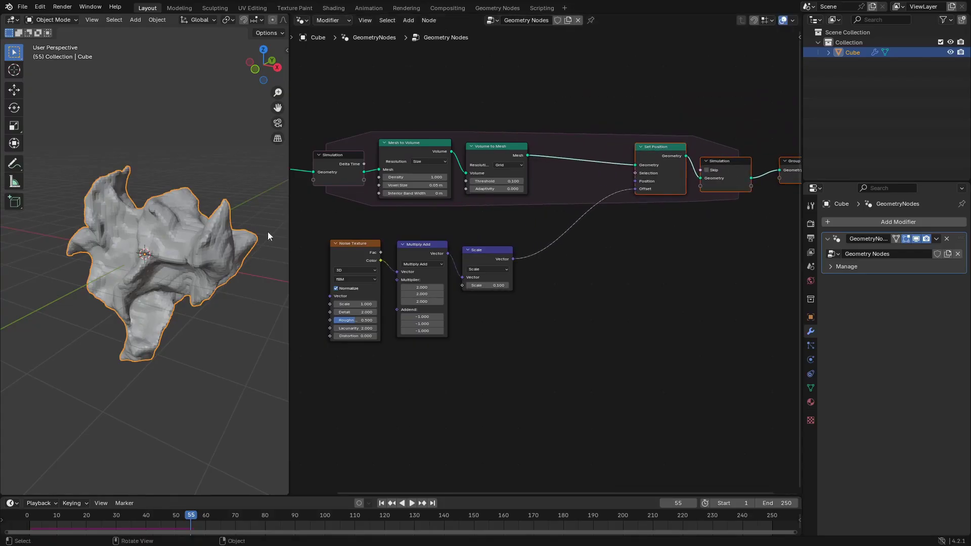
drag(330, 226, 586, 371)
key(g)
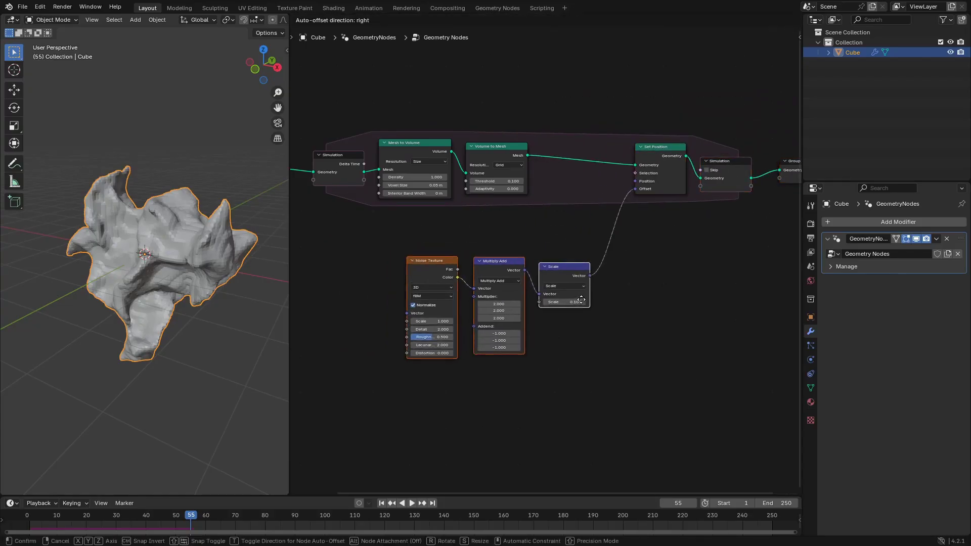
click(592, 282)
Duplicate the Set Position node and insert the copy between Volume to Mesh and the existing Set Position.
drag(652, 152, 652, 148)
key(shift+d)
click(569, 144)
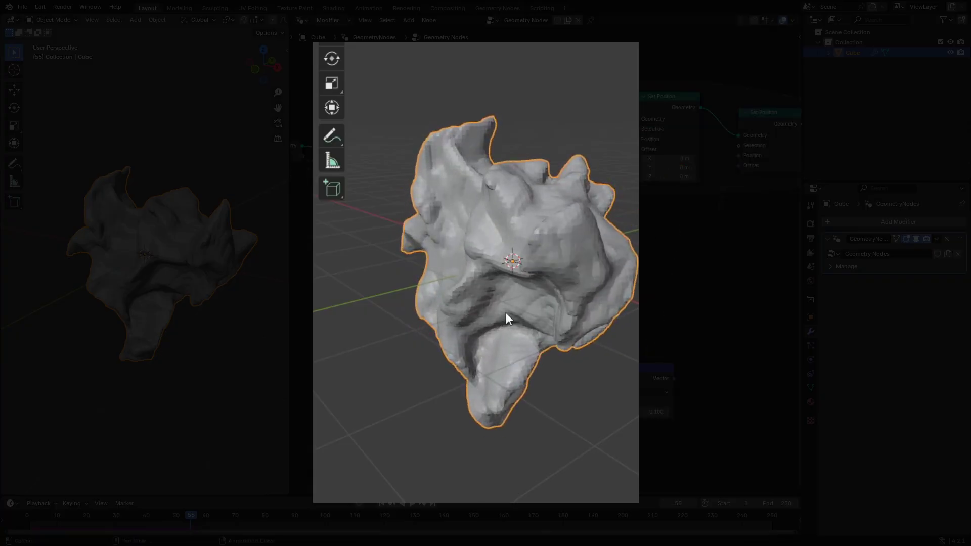
Add a Sample Nearest Surface node above the simulation zone and feed its Mesh input from the simulation input's Geometry.
key(shift+a)
text(sample index)
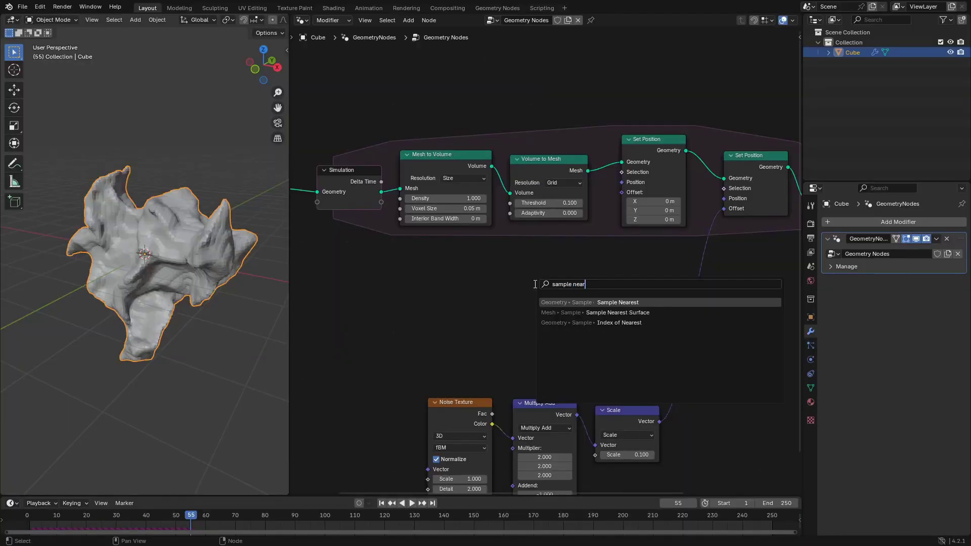
key(Return)
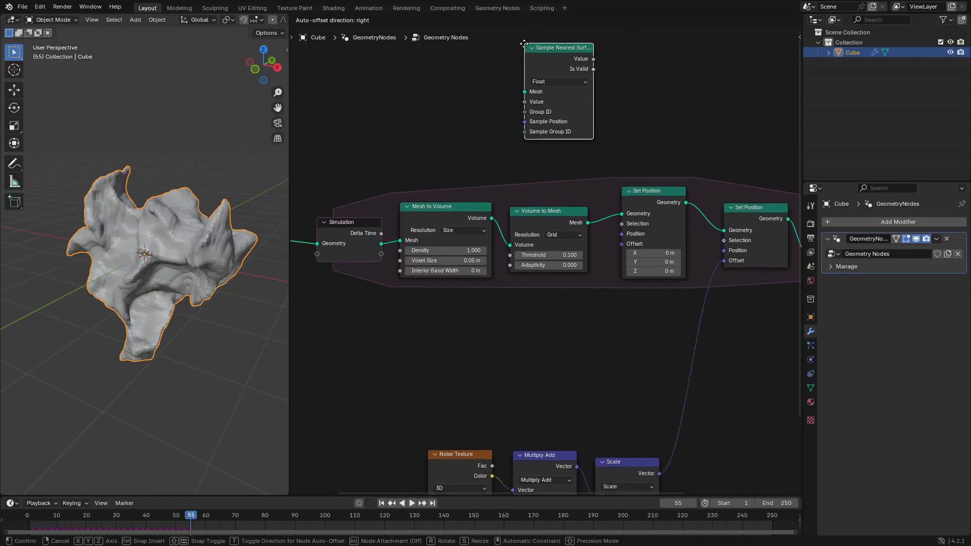
click(529, 46)
middle_drag(388, 256, 440, 297)
drag(432, 293, 576, 133)
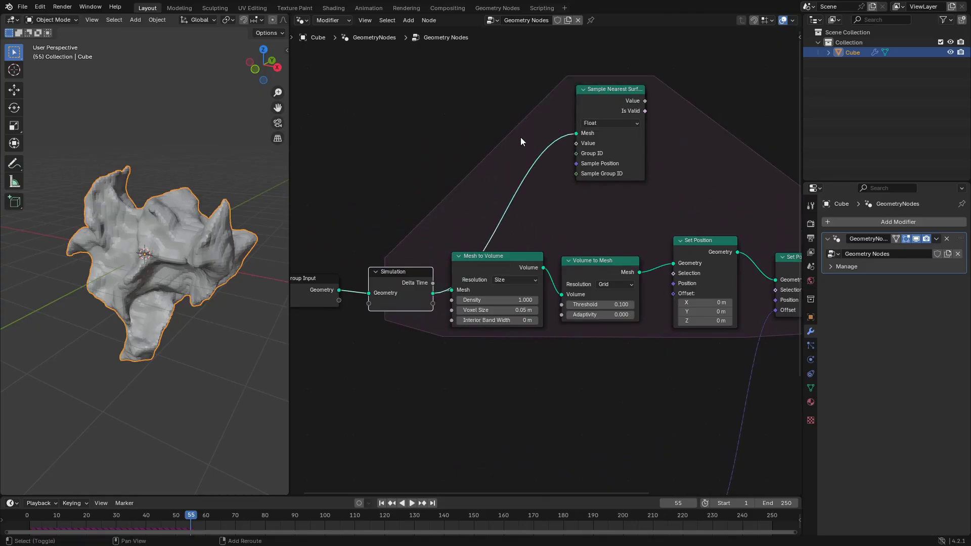
Add a reroute to the Sample Nearest Surface mesh link and spread out the sampling node and the two volume nodes.
click(534, 164)
key(g)
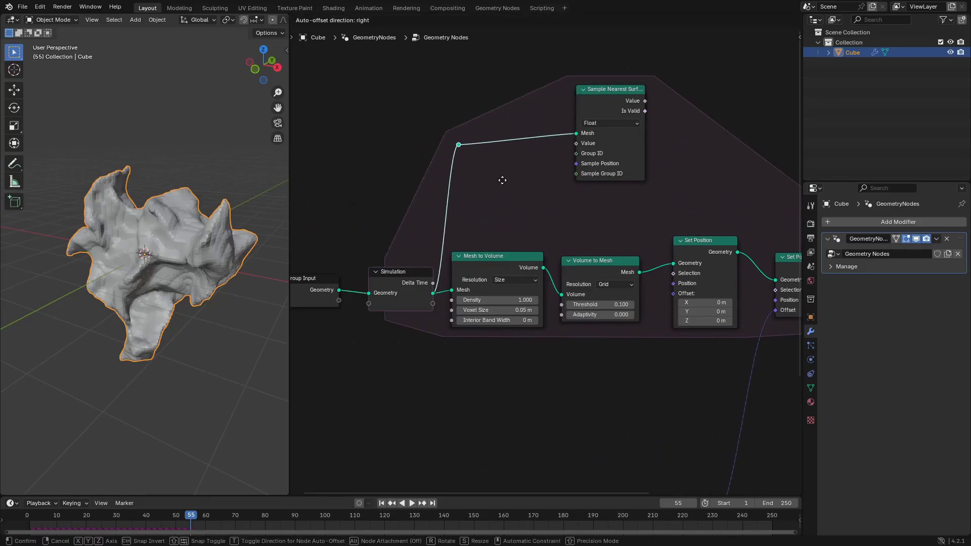
click(520, 174)
drag(509, 257, 516, 279)
drag(618, 266, 618, 288)
drag(612, 89, 717, 92)
ctrl+scroll(628, 150, right, 2)
Add a Position node, set Sample Nearest Surface to Vector, and link Position to its Value and Sample Position inputs.
key(shift+a)
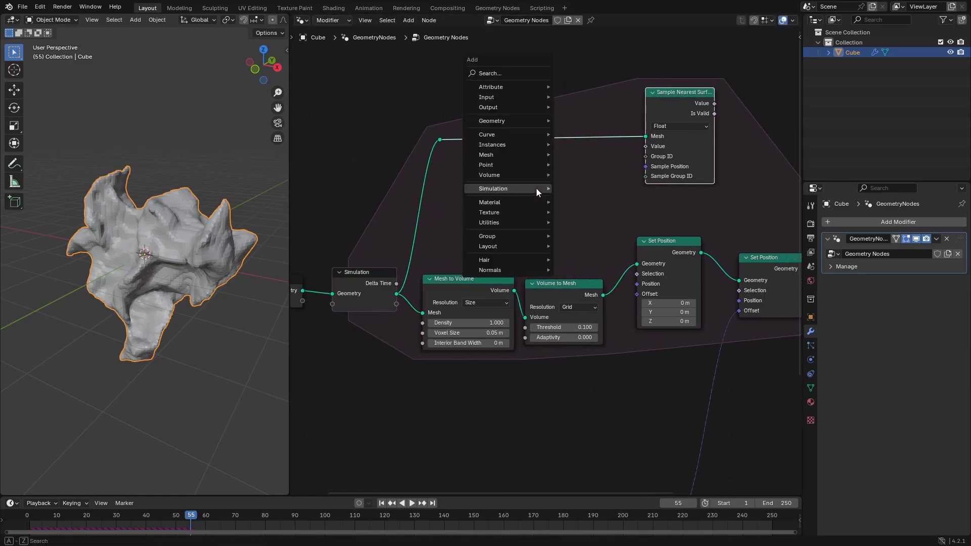
text(posi)
key(Return)
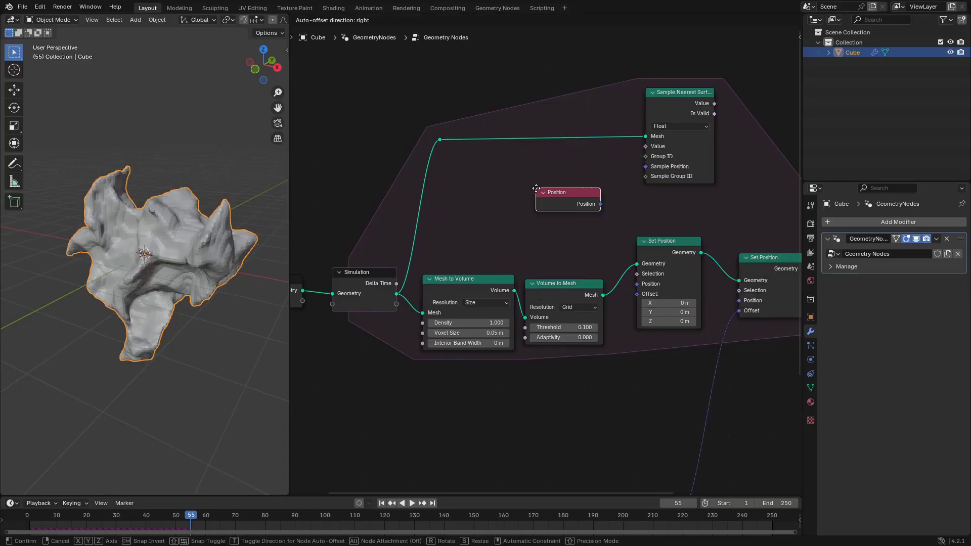
click(556, 154)
click(686, 130)
click(667, 173)
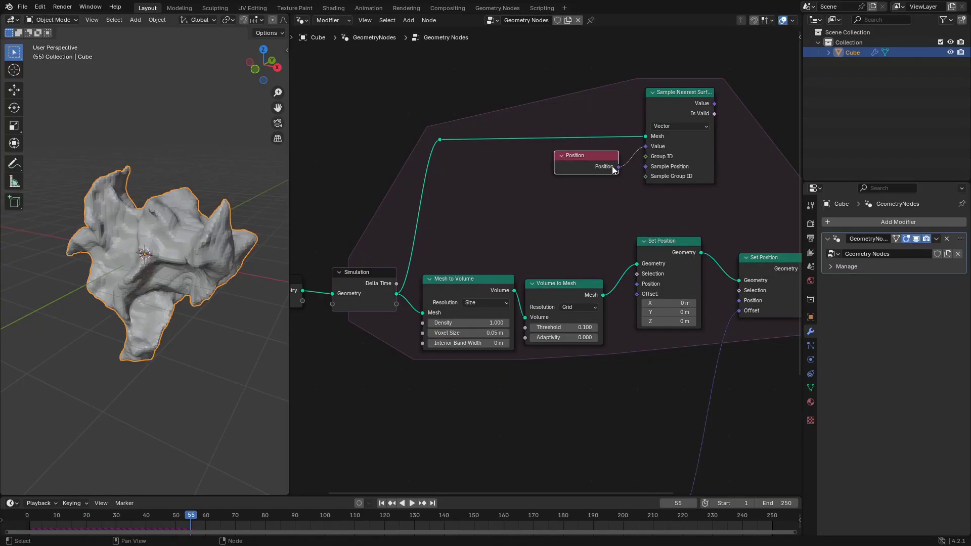
drag(639, 165, 640, 166)
drag(595, 157, 600, 152)
drag(670, 96, 666, 96)
Align the sampling nodes and reroute, and connect Sample Nearest Surface's Value to the Position input of the first Set Position.
middle_drag(729, 169, 606, 115)
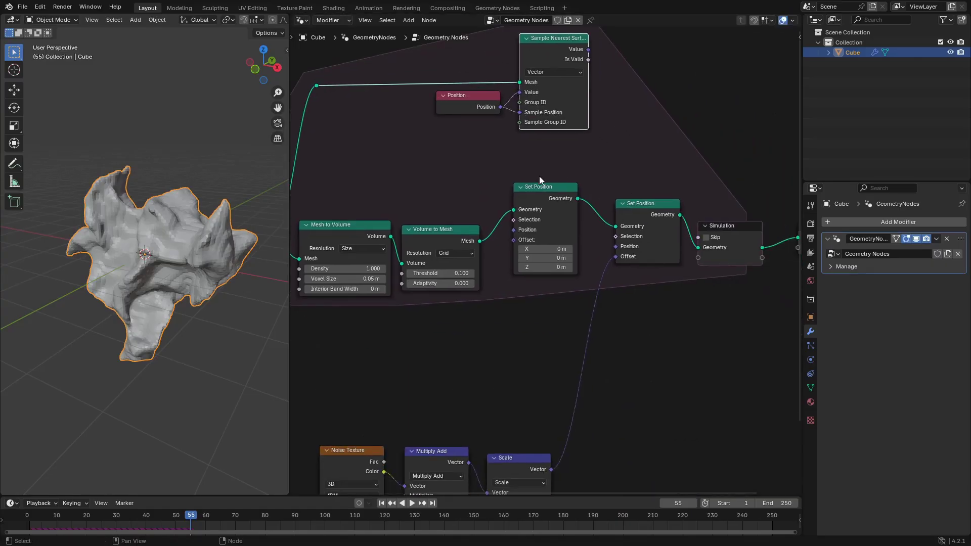
scroll(539, 179, down, 1)
drag(366, 65, 579, 146)
key(g)
key(x)
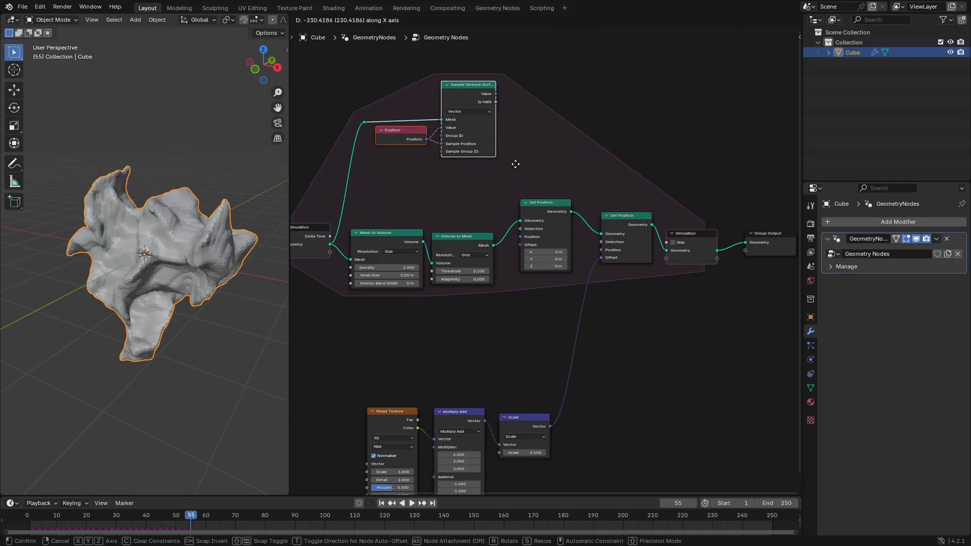
click(509, 163)
drag(329, 104, 366, 124)
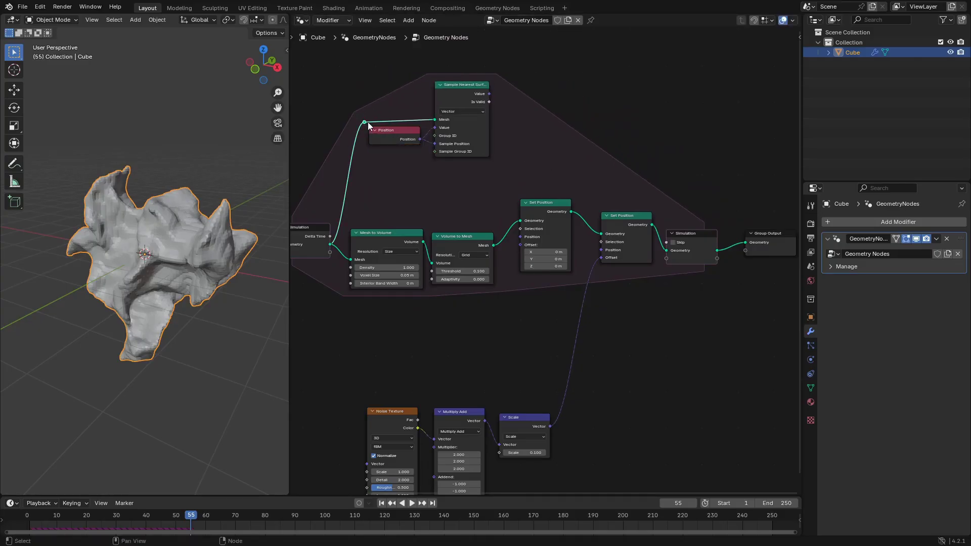
key(g)
click(369, 122)
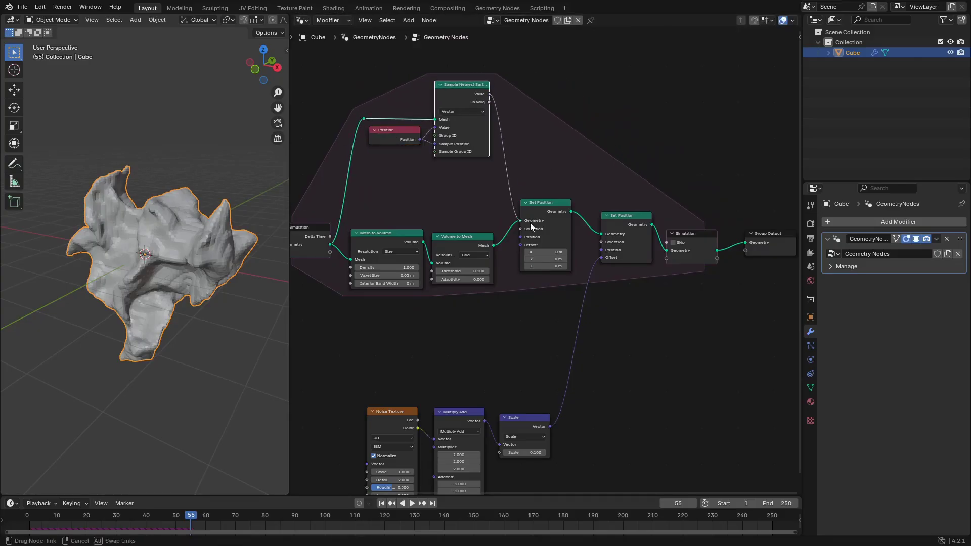
drag(530, 222, 557, 238)
Play the simulation from the first frame and examine the growing mesh with the surface sampling applied.
key(shift+Left)
key(space)
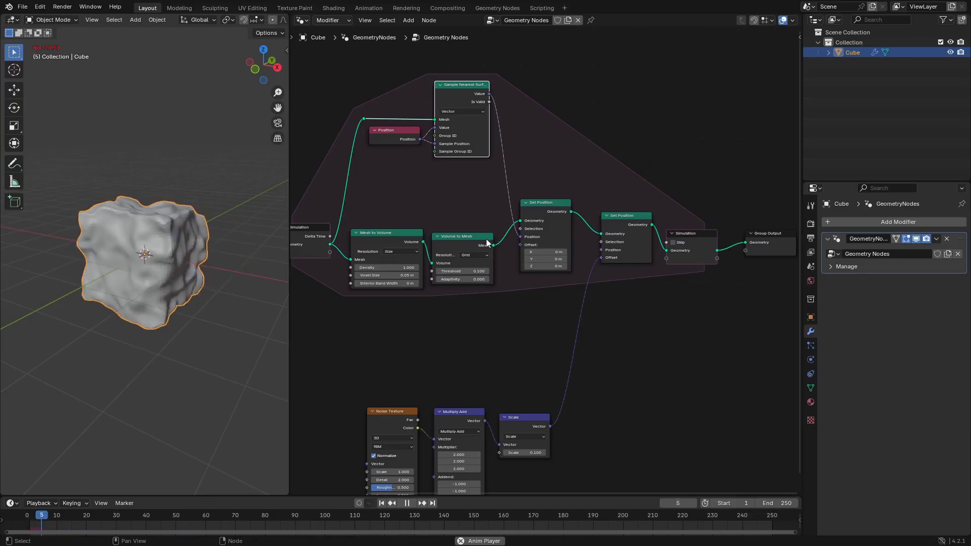
scroll(132, 290, up, 3)
middle_drag(183, 287, 202, 307)
scroll(194, 265, down, 5)
key(Escape)
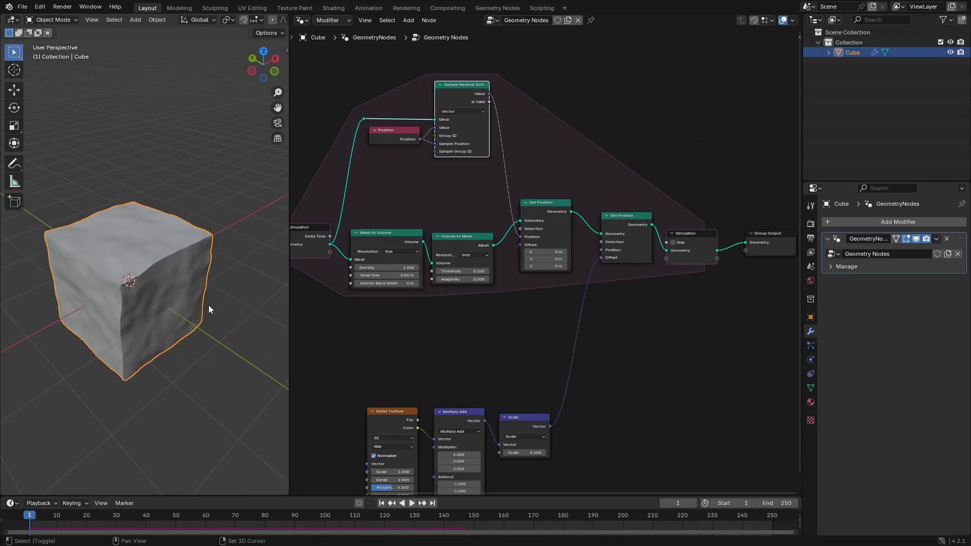
key(space)
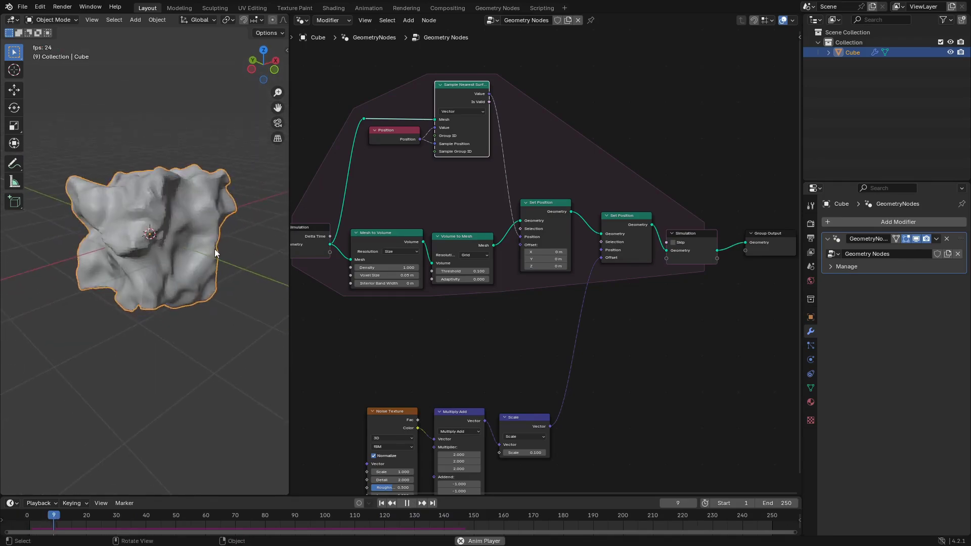
key(Escape)
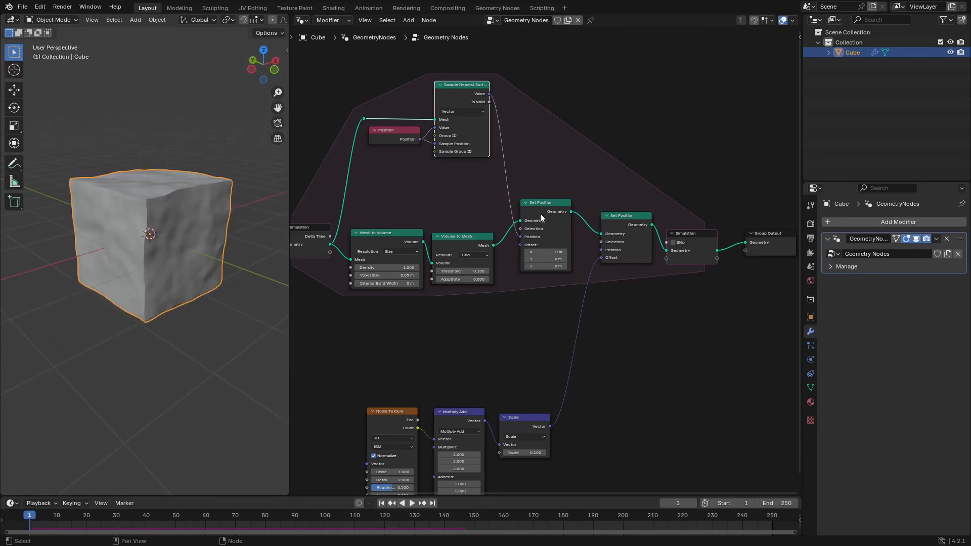
Compare the simulation playback with the first Set Position node muted and with it enabled.
click(540, 218)
key(m)
key(space)
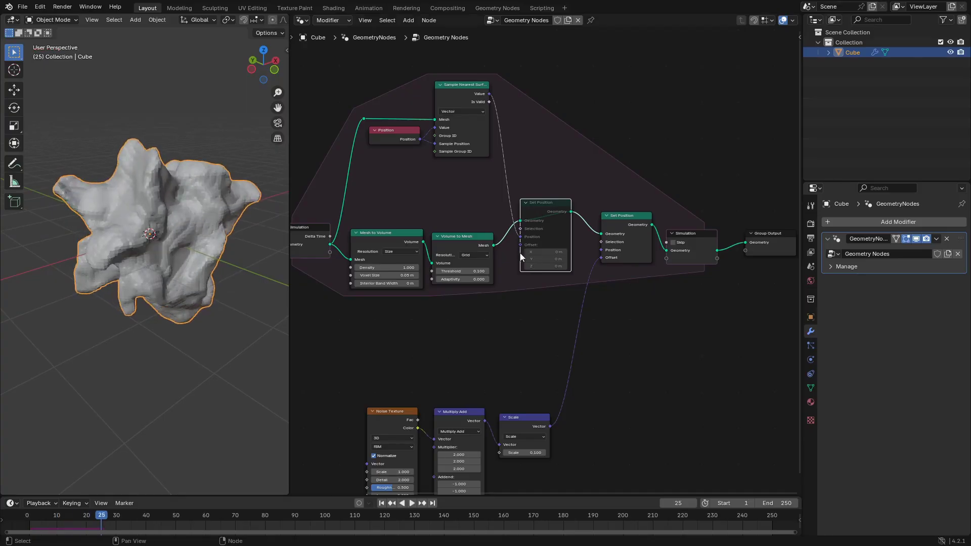
key(m)
key(shift+Left)
key(space)
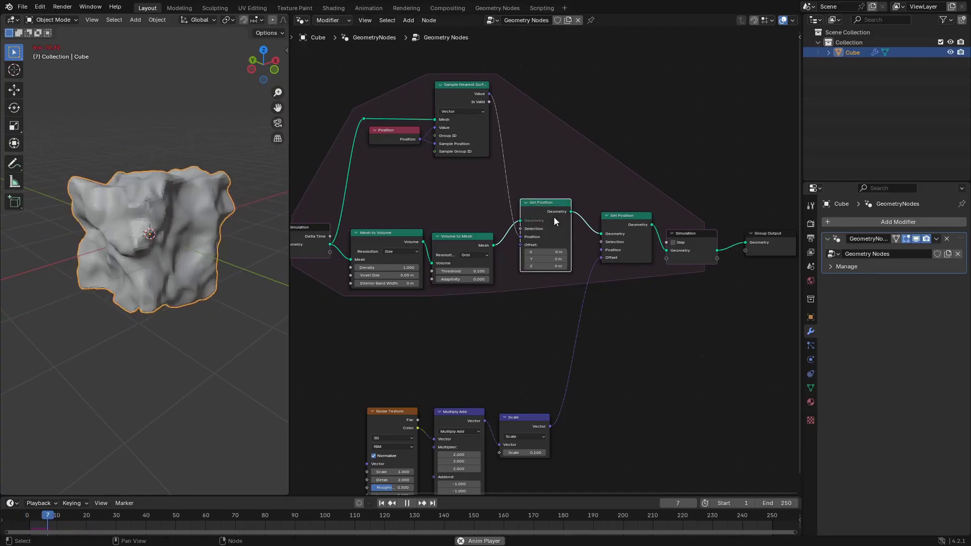
key(space)
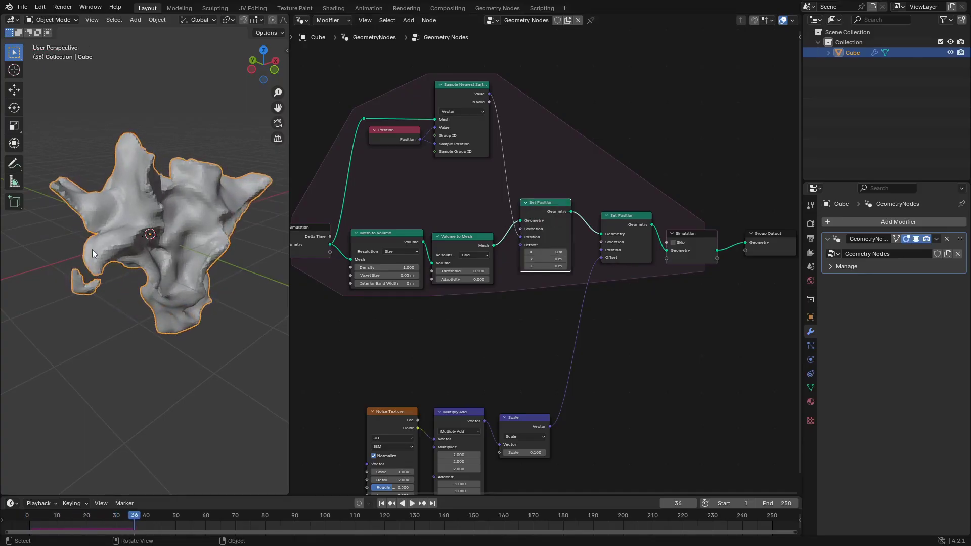
Duplicate the Position node into the empty space above the simulation zone and add a Blur Attribute node beside it.
middle_drag(452, 191, 604, 278)
scroll(581, 272, down, 1)
key(shift+d)
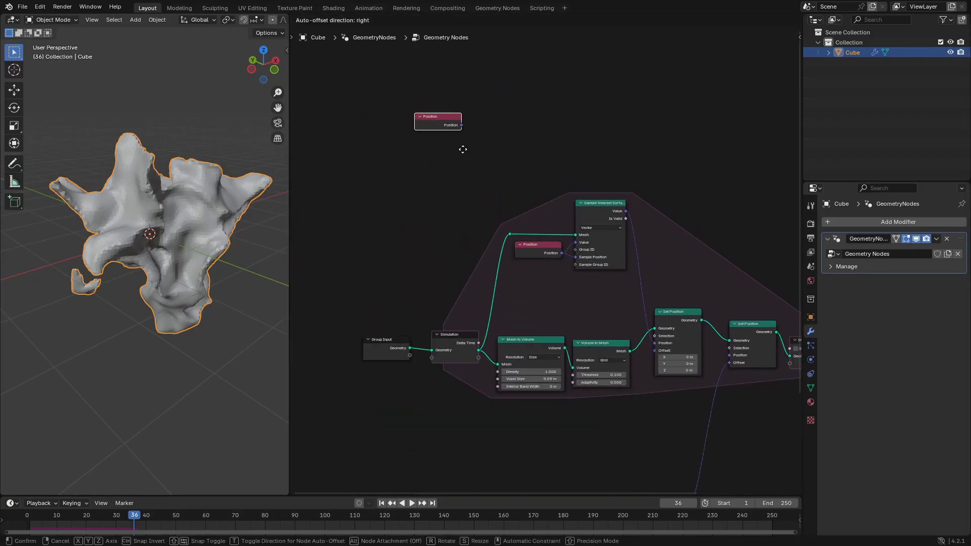
click(469, 158)
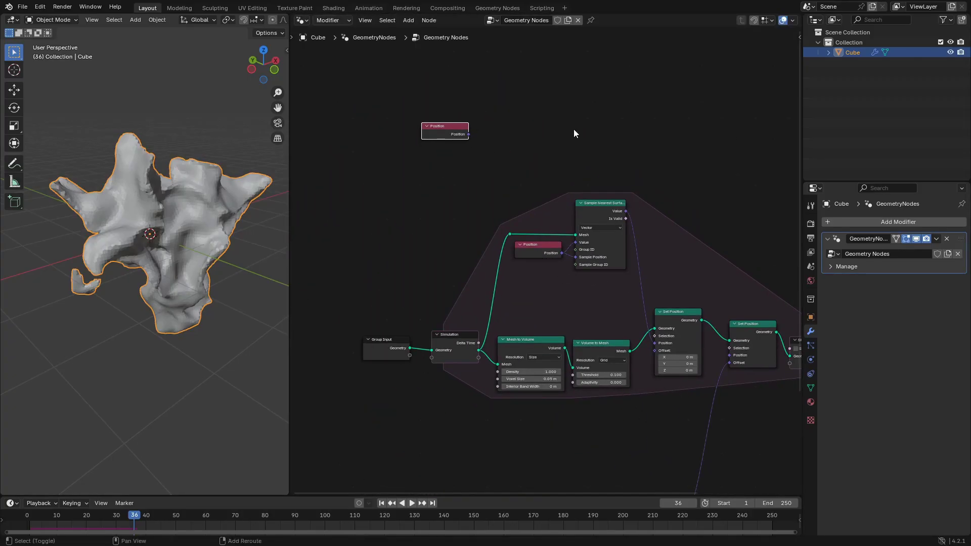
key(shift+a)
text(blur)
key(Return)
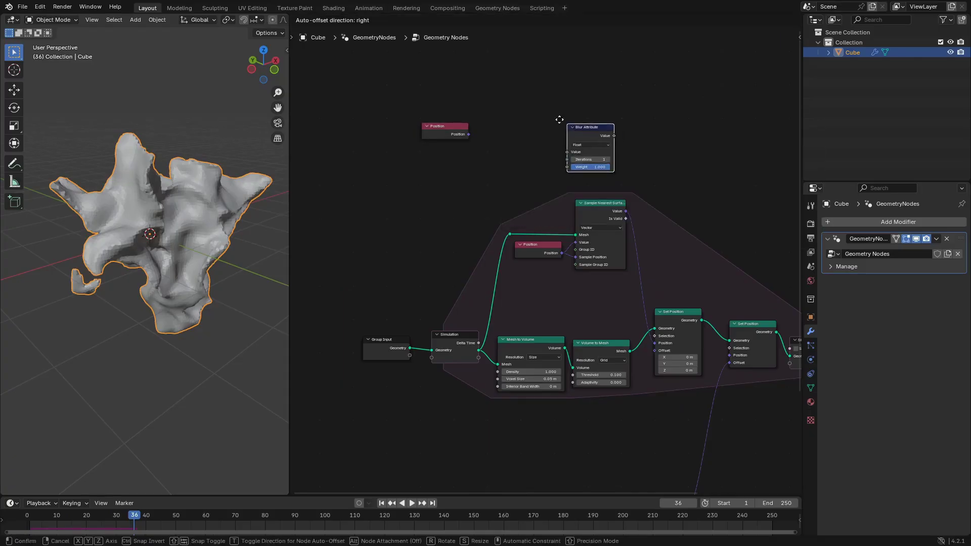
click(478, 140)
Add a Vector Math node set to Subtract and connect the duplicated Position to its first vector input.
key(shift+a)
text(vector math)
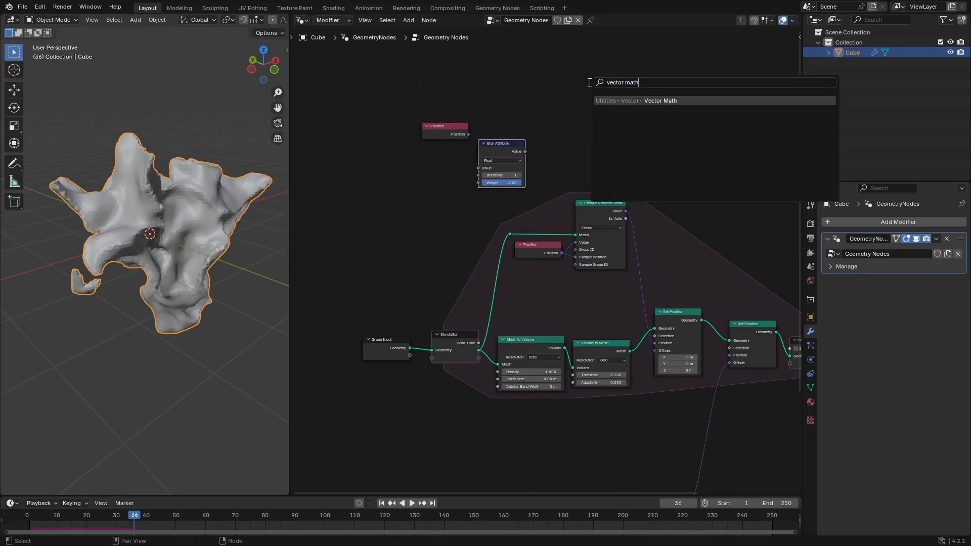
key(Return)
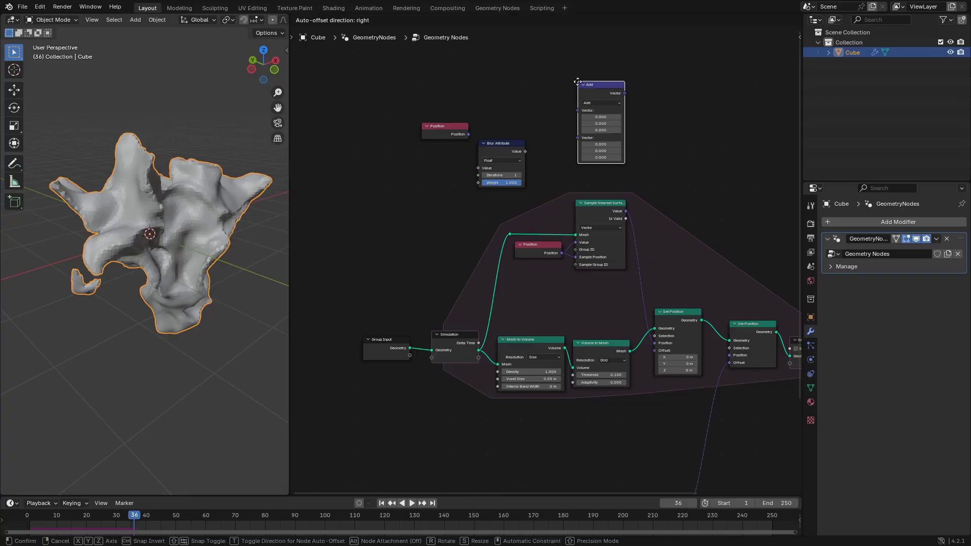
click(554, 86)
click(570, 108)
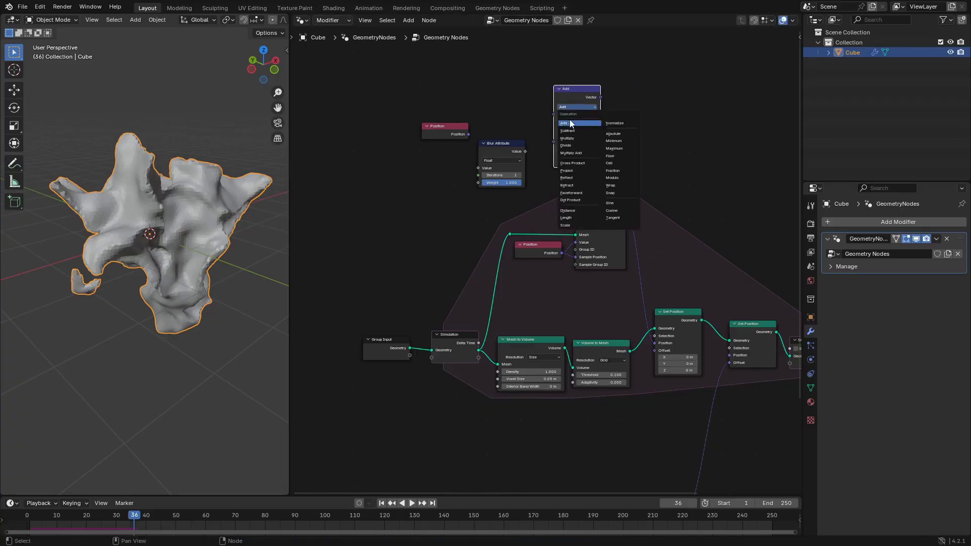
click(567, 131)
drag(468, 134, 451, 109)
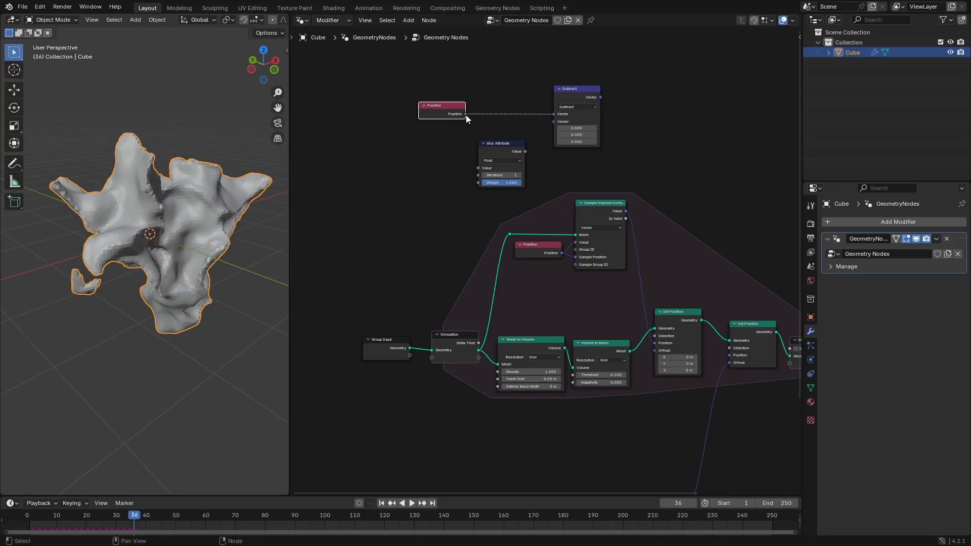
Set Blur Attribute to Vector, route Position through it into Subtract's second input, and arrange the three nodes compactly.
scroll(512, 175, up, 3)
middle_drag(512, 175, 593, 300)
scroll(571, 275, up, 3)
mouse_move(525, 229)
mouse_down()
mouse_move(546, 297)
mouse_move(542, 227)
mouse_up()
click(593, 290)
click(589, 285)
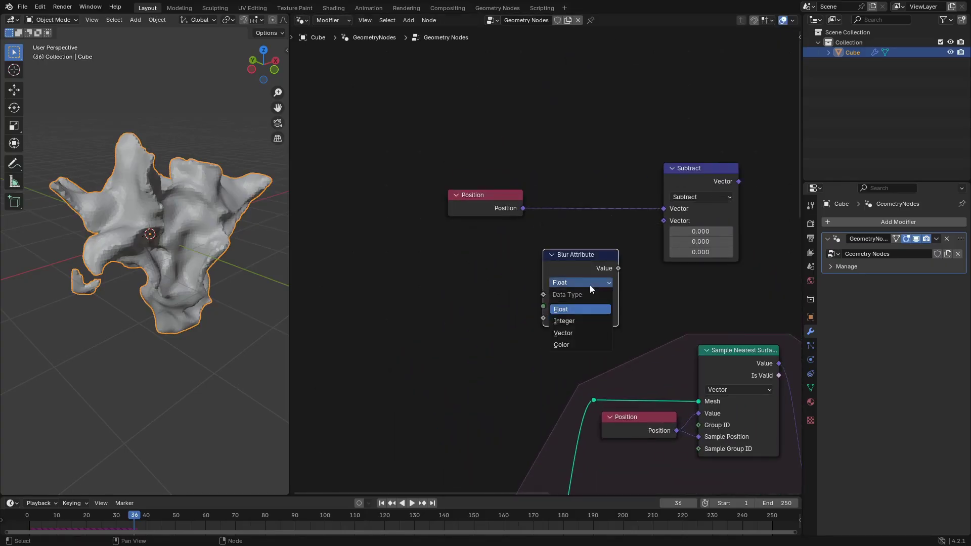
click(575, 331)
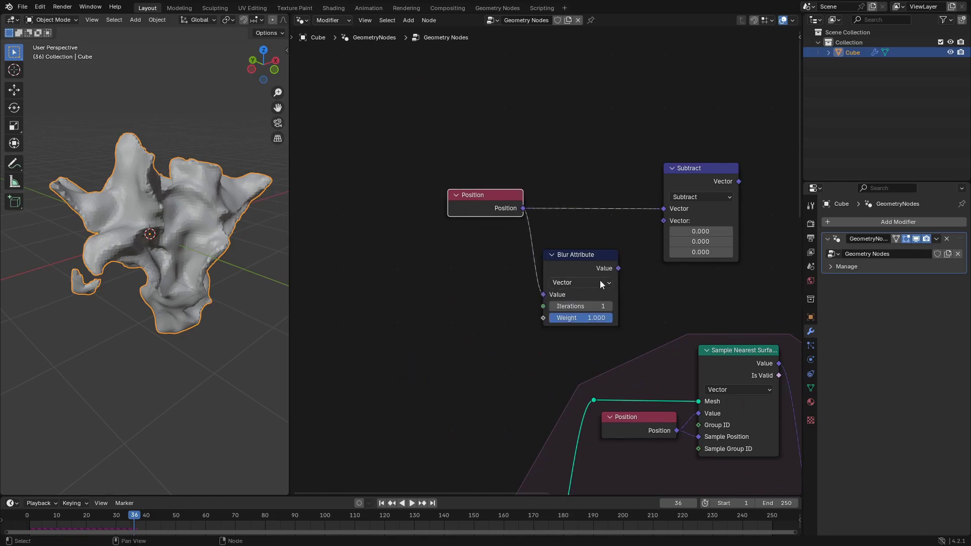
drag(664, 243, 664, 220)
drag(702, 166, 671, 175)
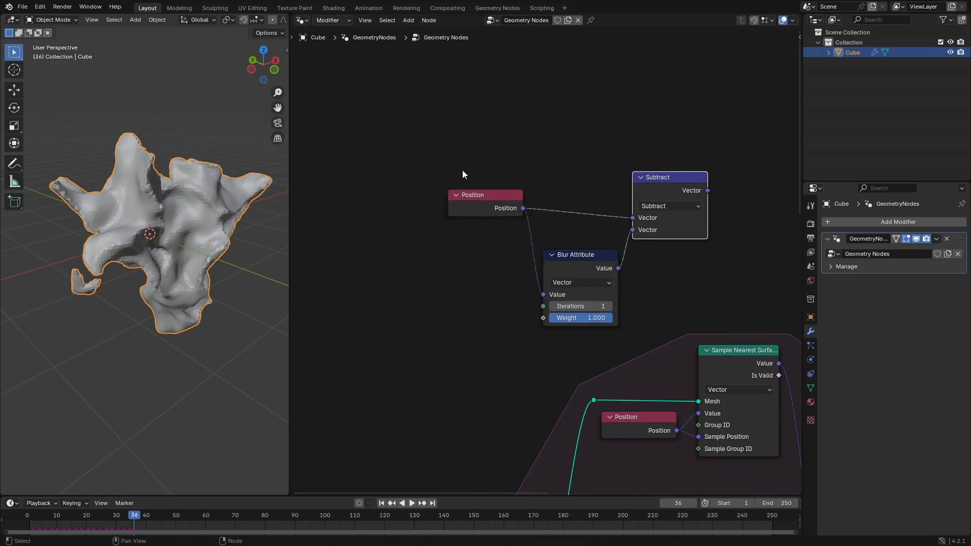
drag(492, 205, 487, 236)
drag(678, 177, 687, 209)
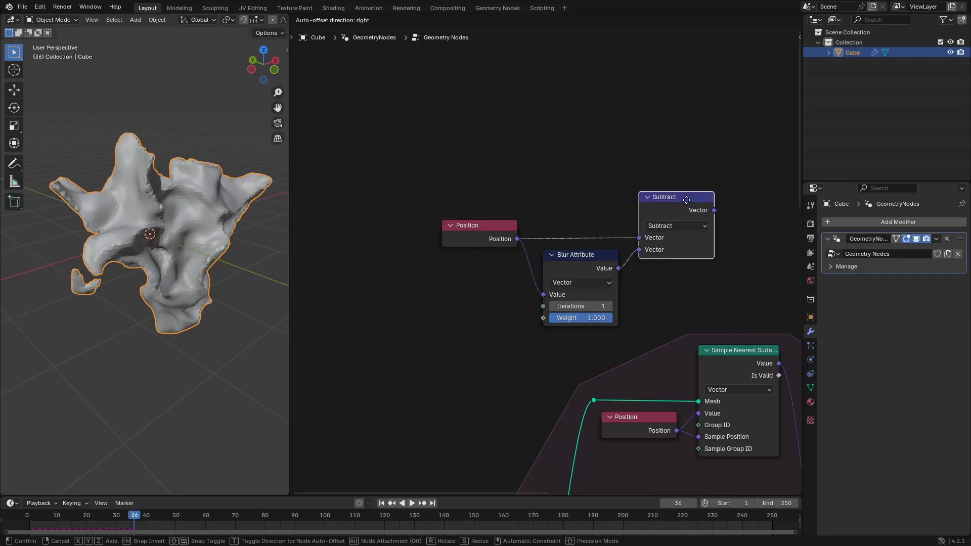
Add a Normal node directly above the Subtract node.
scroll(693, 199, up, 1)
middle_drag(709, 195, 544, 173)
key(shift+a)
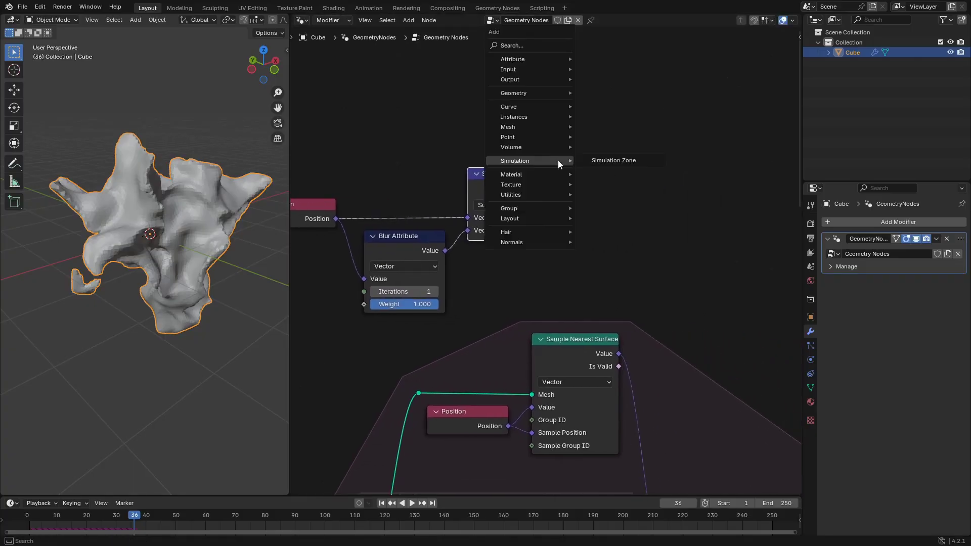
text(normal)
key(Return)
click(470, 135)
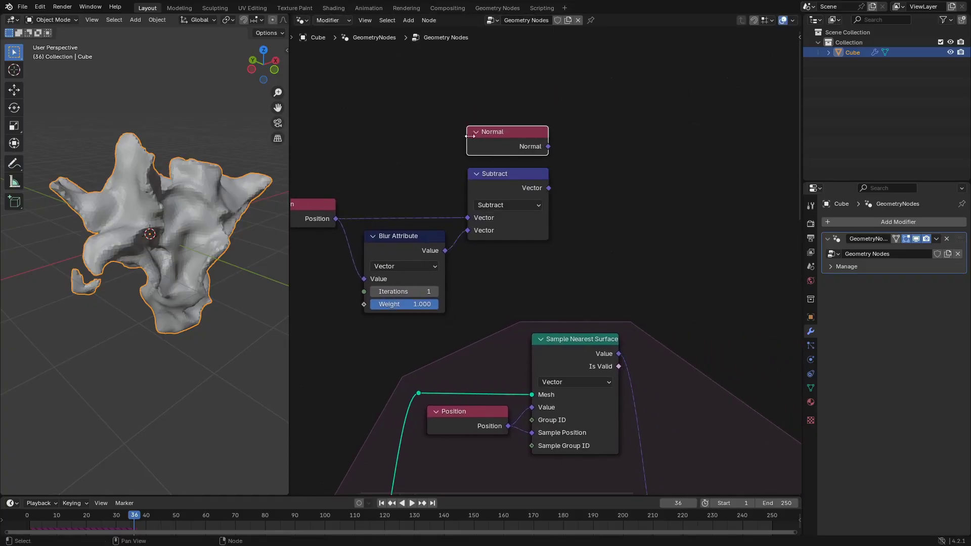
Duplicate the Subtract node beside the Normal node and change the copy's operation to Dot Product.
click(486, 194)
key(shift+d)
click(612, 124)
click(626, 139)
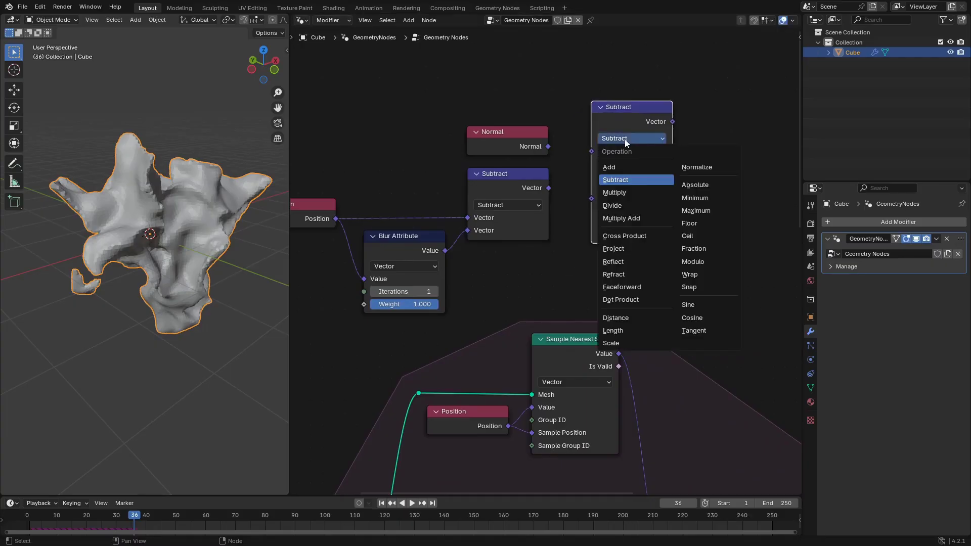
click(621, 179)
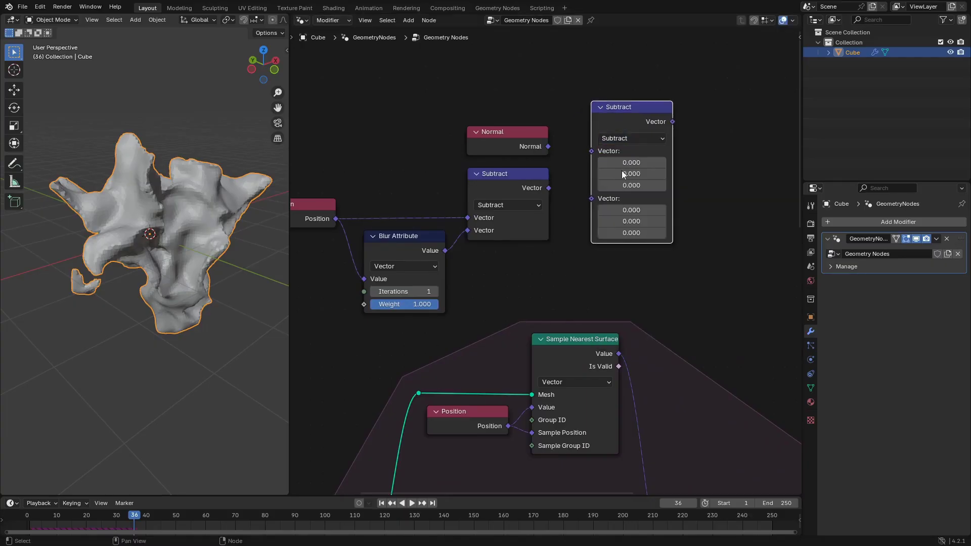
click(633, 138)
click(622, 299)
Connect Normal and the Subtract result to the two Dot Product inputs, and position the Dot Product node beside them.
drag(621, 103, 621, 88)
drag(548, 147, 592, 134)
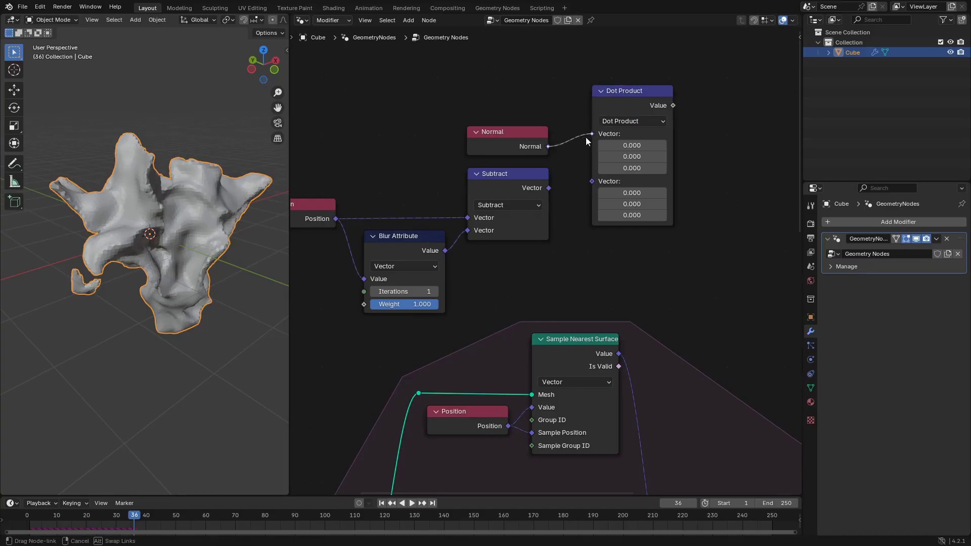
drag(548, 188, 592, 146)
drag(621, 104, 603, 133)
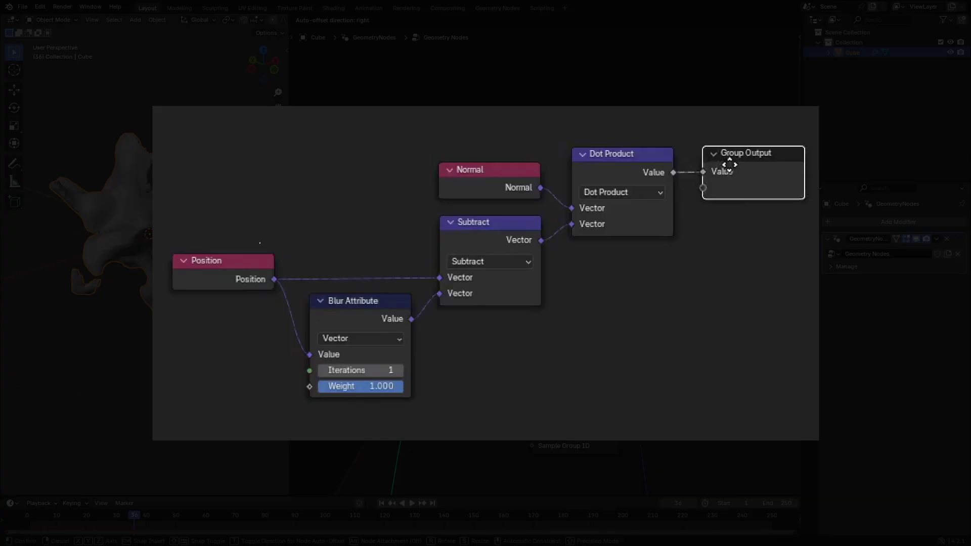
scroll(607, 132, down, 4)
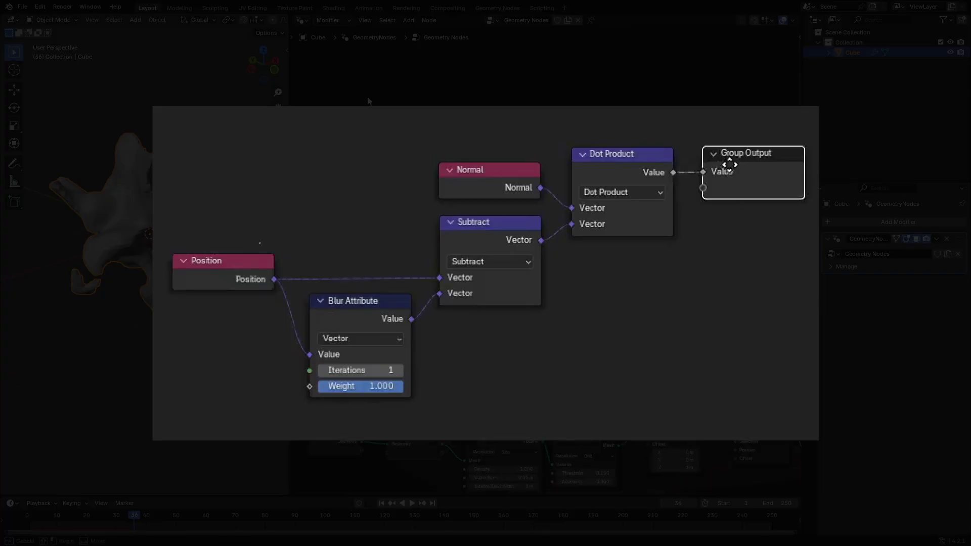
drag(367, 99, 632, 283)
key(ctrl+g)
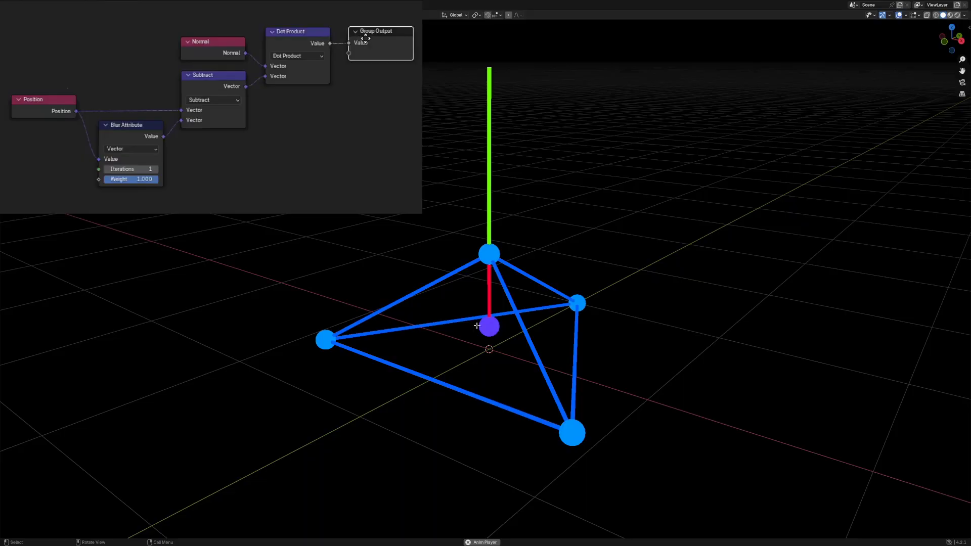
Examine the pyramid demo's apex normal and its offset from the averaged neighbour position from several angles.
middle_drag(477, 326, 495, 278)
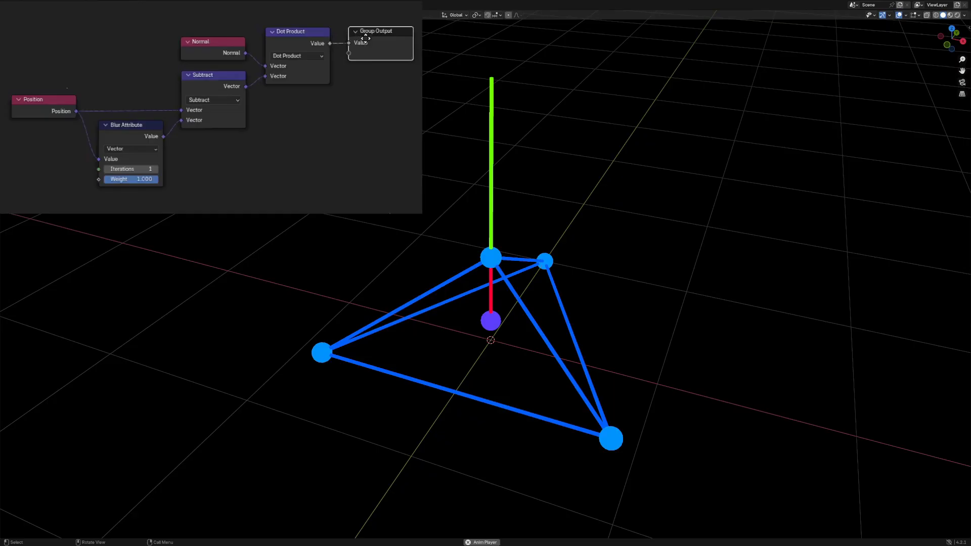
middle_drag(324, 349, 477, 299)
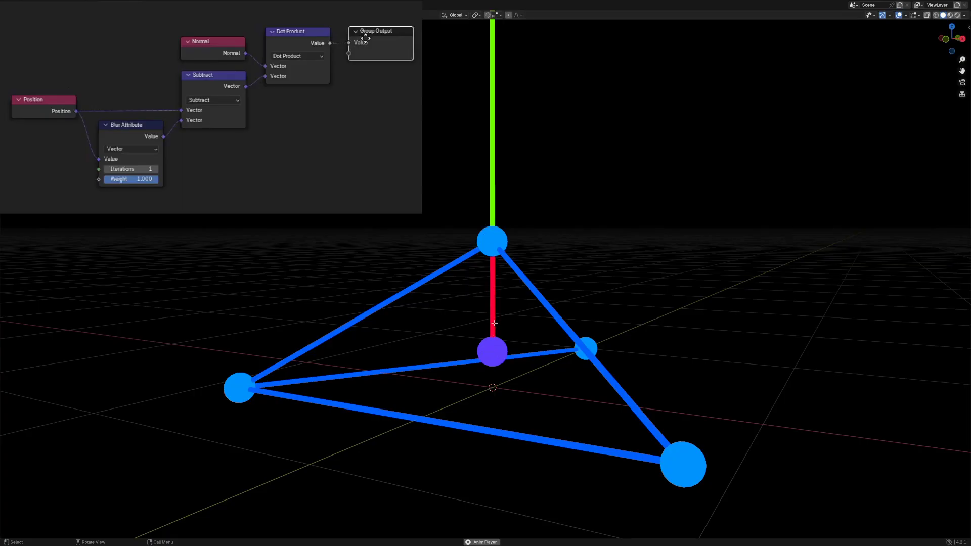
middle_drag(494, 256, 451, 286)
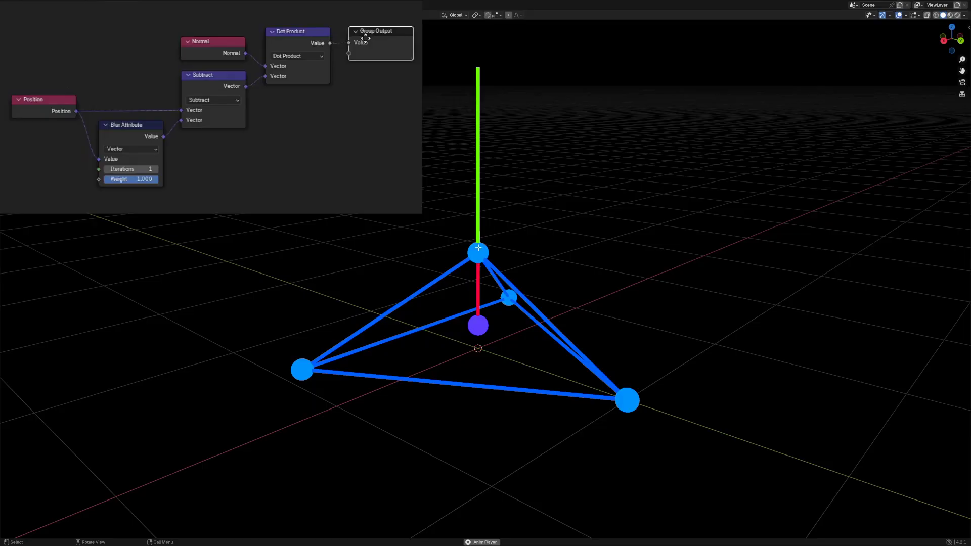
middle_drag(470, 253, 495, 318)
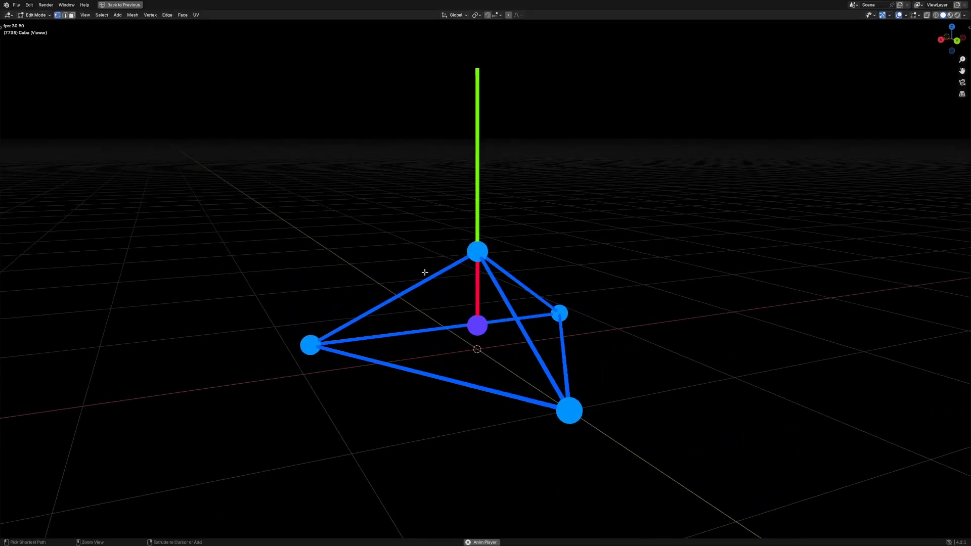
Include the separate vector comparison through the Join Geometry node and show it beside the pyramid in a full-screen viewport.
key(ctrl+space)
click(668, 175)
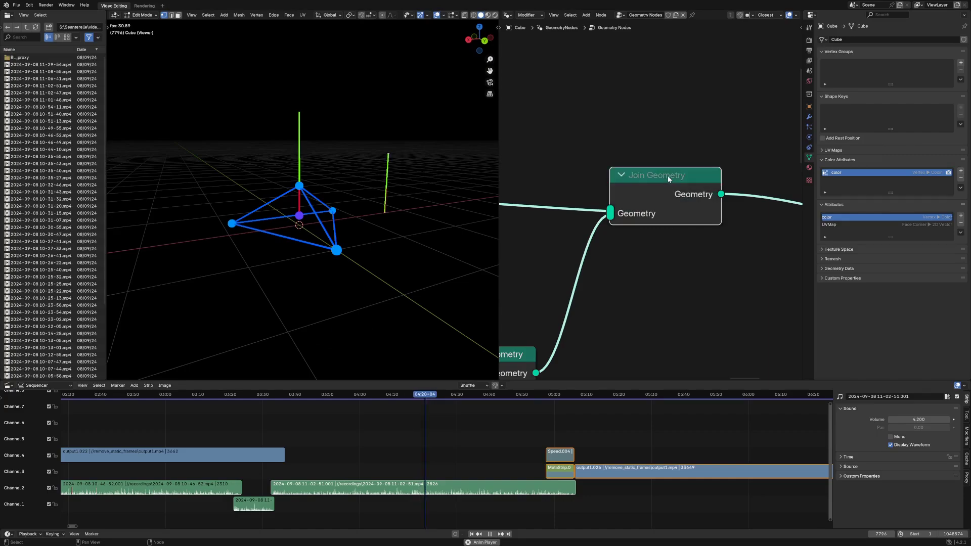
key(ctrl+space)
scroll(633, 294, down, 2)
middle_drag(620, 295, 589, 293)
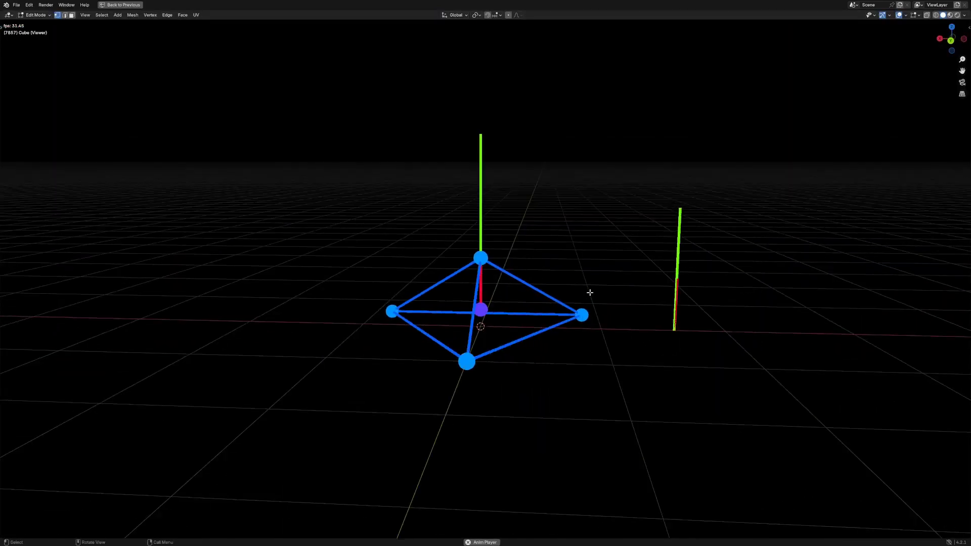
Move the pyramid's apex vertex sideways by about -0.44 m in X, and back the other way by about 0.69 m in X.
scroll(582, 290, up, 2)
scroll(468, 261, down, 1)
key(g)
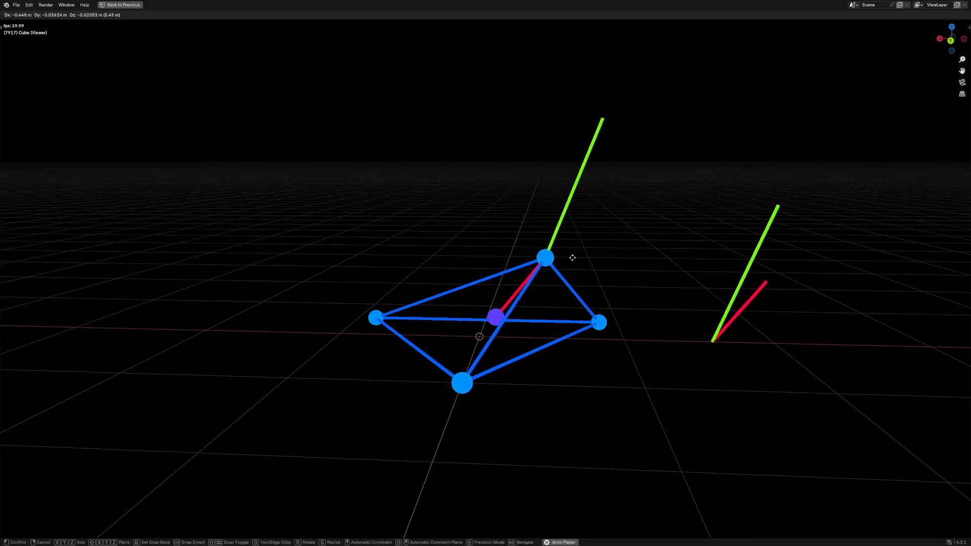
click(570, 256)
middle_drag(767, 303, 645, 162)
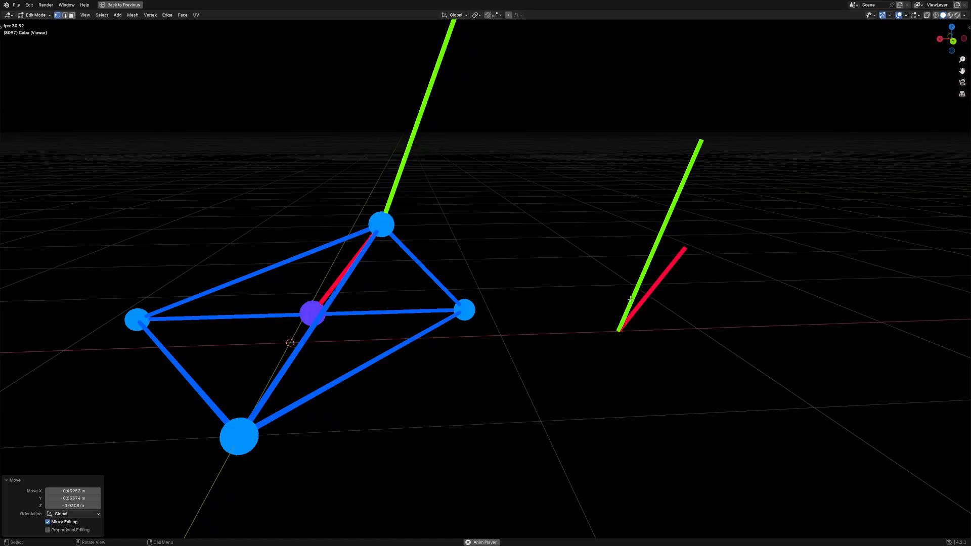
middle_drag(710, 167, 574, 202)
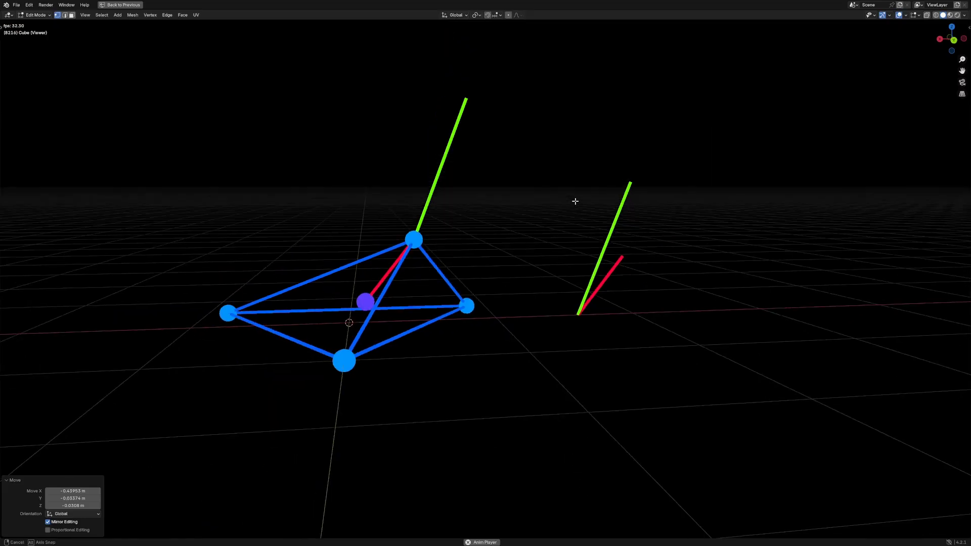
key(g)
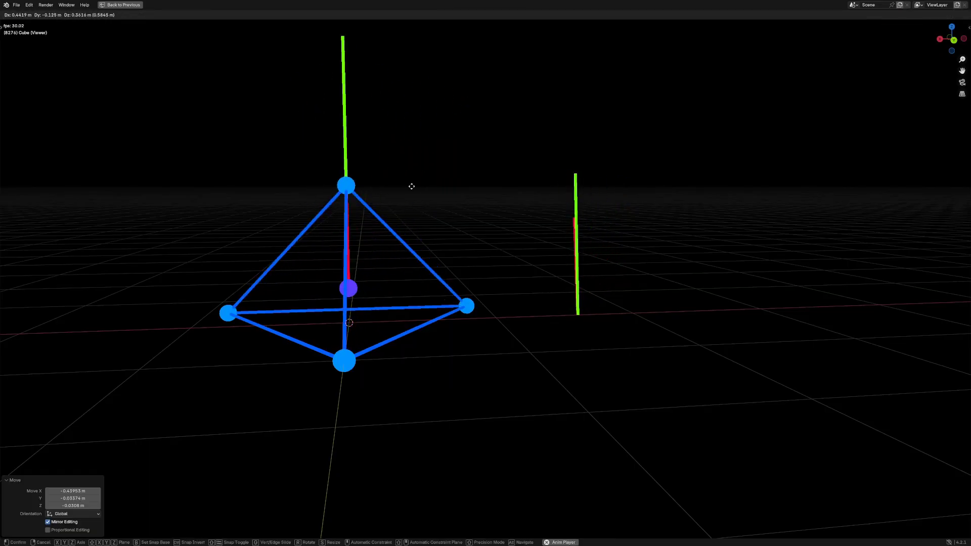
click(376, 227)
scroll(526, 253, up, 2)
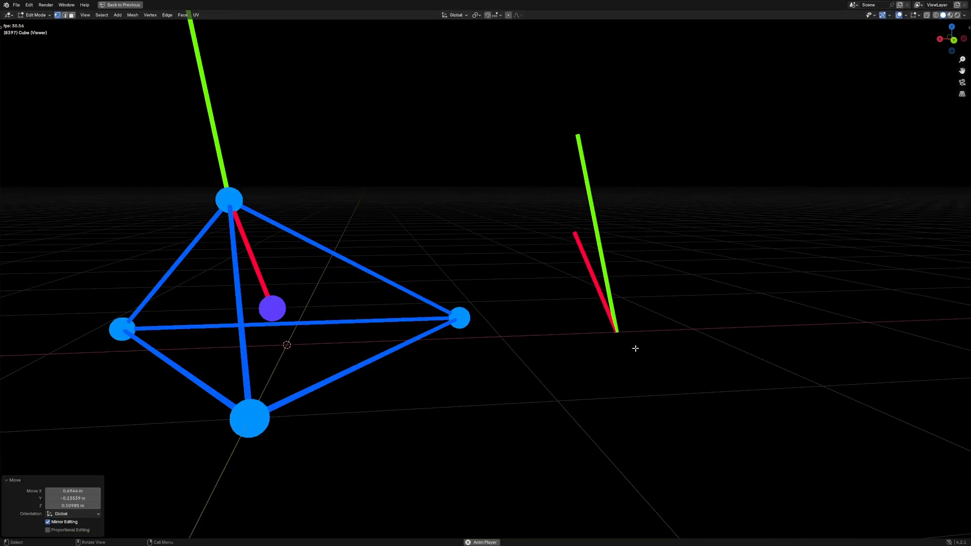
scroll(523, 250, down, 2)
Lower the apex vertex about 1.16 m to below the pyramid's base, and raise it about 1.03 m back above the base.
key(g)
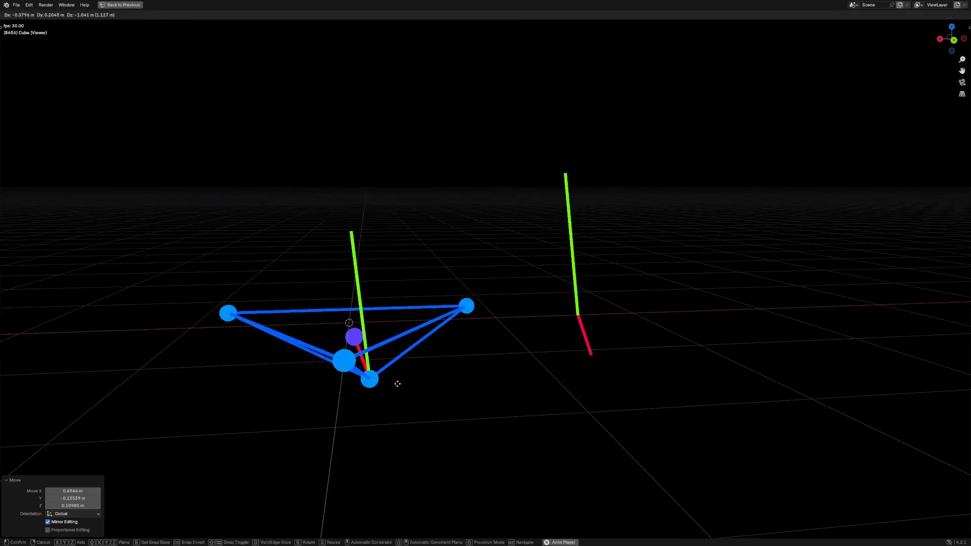
click(417, 405)
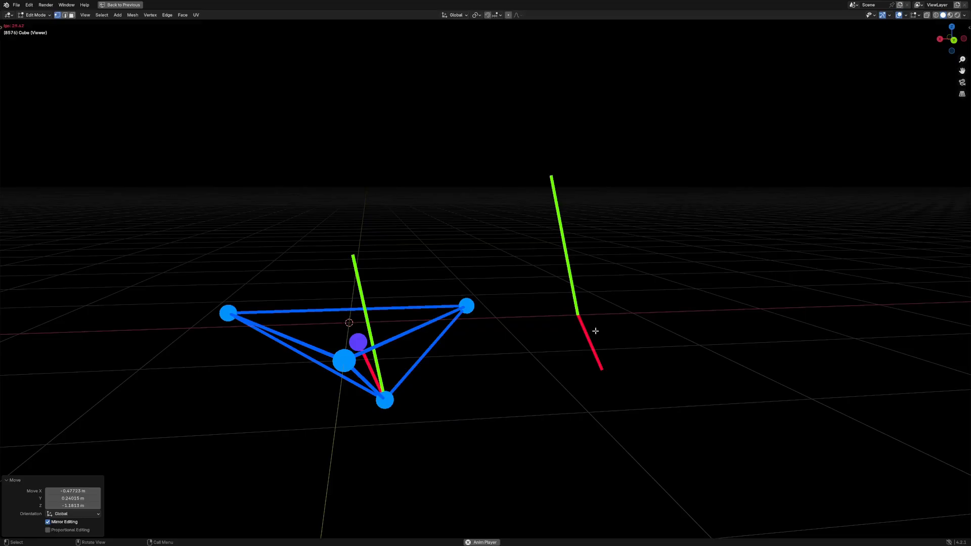
mouse_move(589, 341)
middle_down()
mouse_move(571, 313)
mouse_move(576, 332)
middle_up()
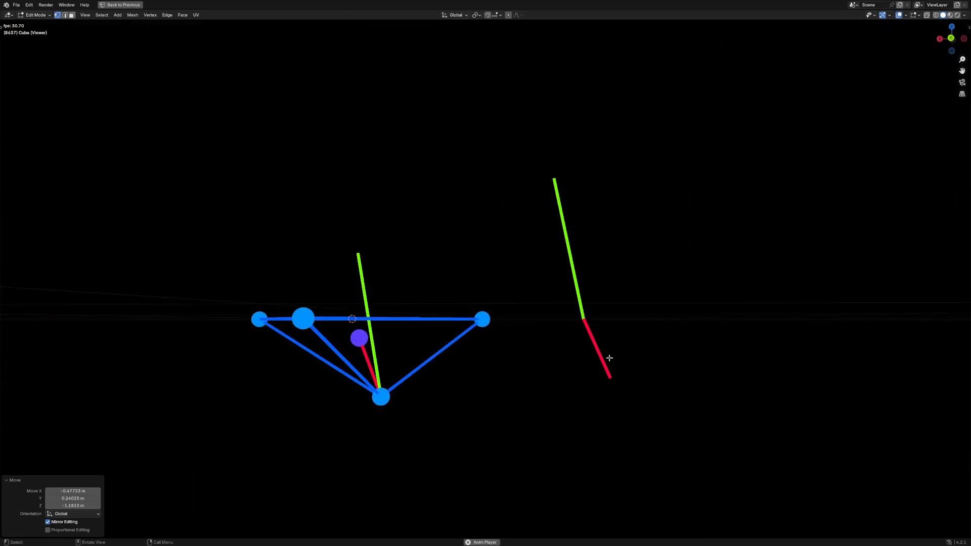
middle_drag(496, 336, 441, 357)
key(g)
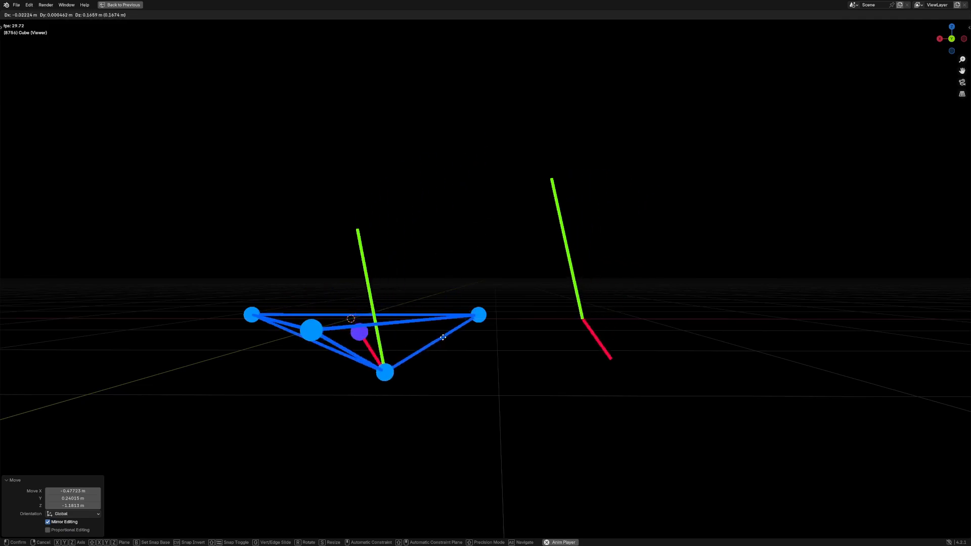
click(394, 209)
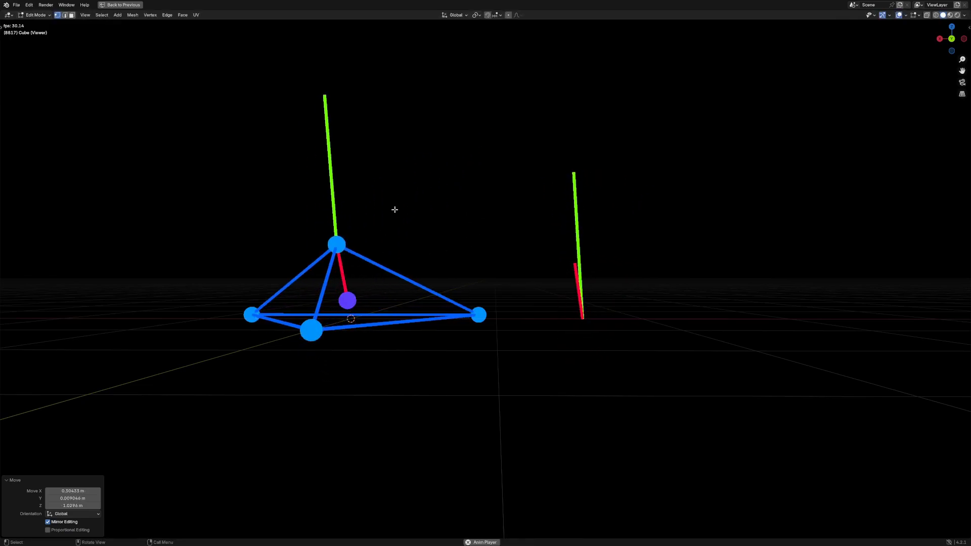
middle_drag(394, 210, 476, 273)
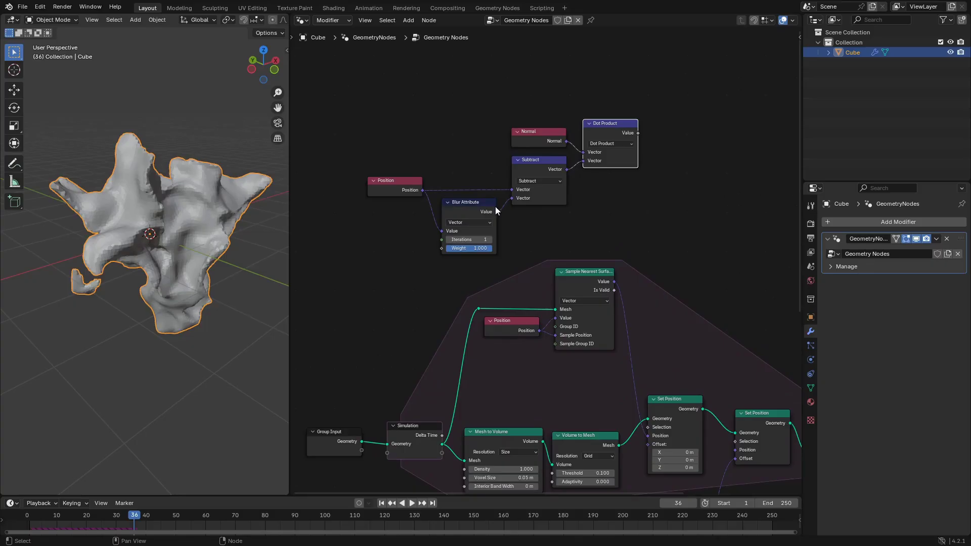
Group the five curvature nodes and wire the Dot Product value to Group Output, removing the unused Group Input.
drag(360, 86, 670, 237)
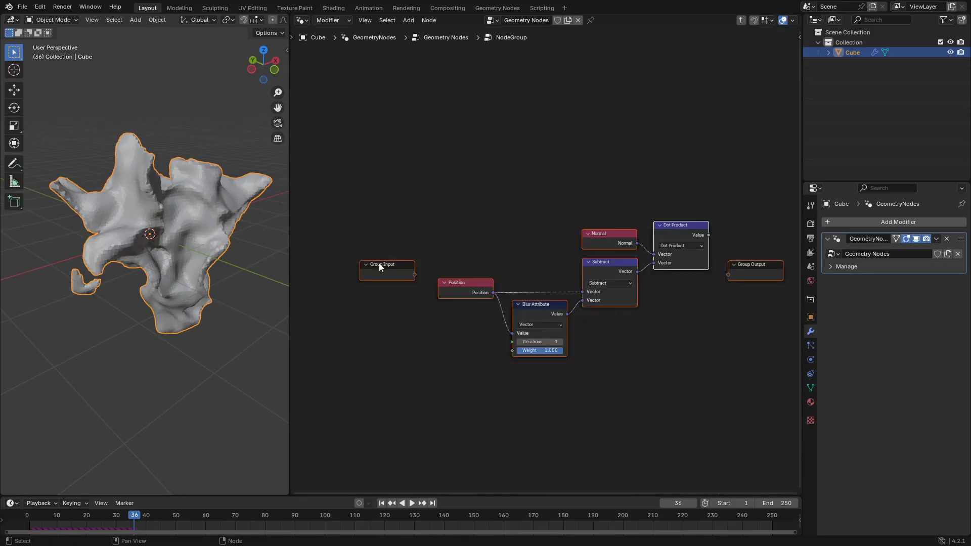
click(380, 267)
key(x)
drag(709, 235, 738, 231)
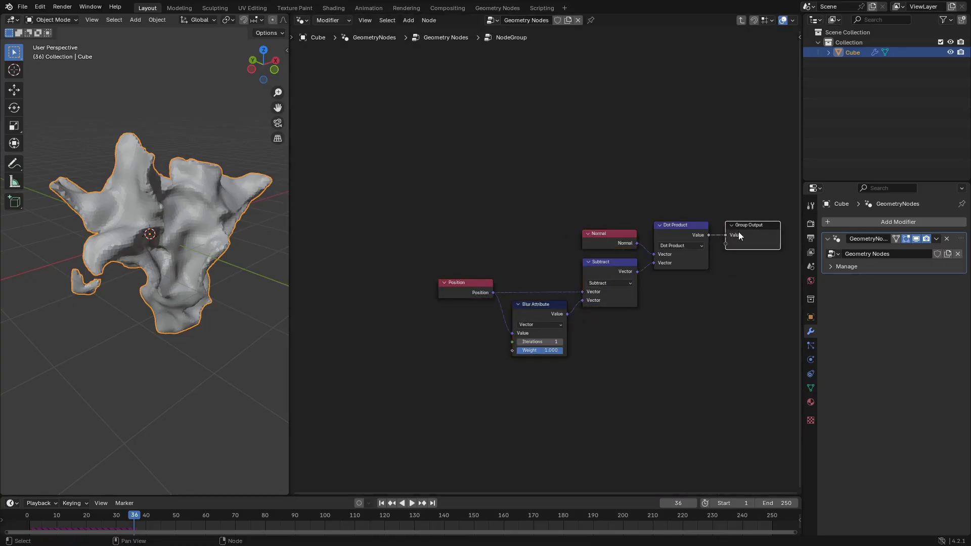
Rename the node group's output socket to curvature.
key(n)
click(797, 67)
click(796, 43)
double_click(700, 147)
text(curvature)
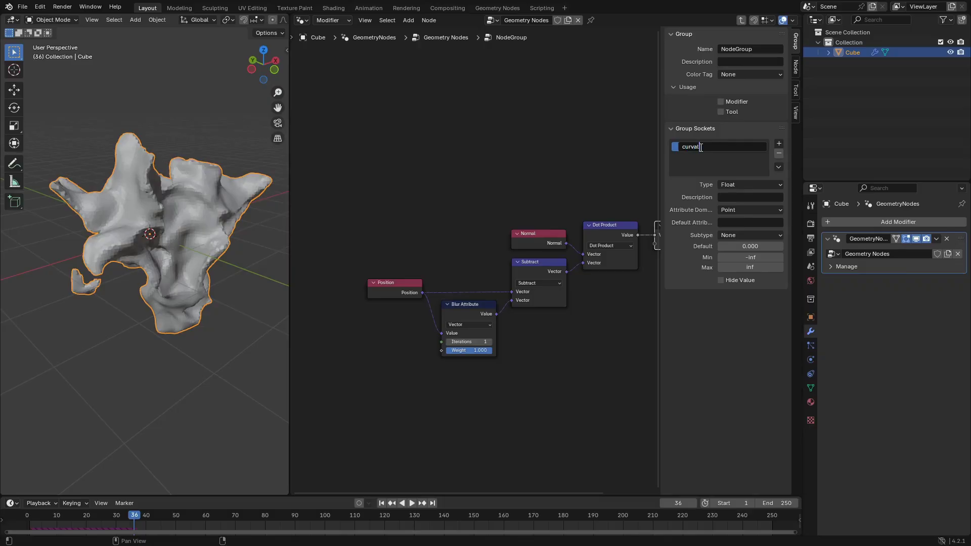
key(Return)
key(n)
Leave the group, name the node group curvature, and save the file.
key(Tab)
double_click(506, 181)
text(curvature)
key(Return)
scroll(552, 274, down, 3)
middle_drag(593, 247, 555, 172)
key(ctrl+s)
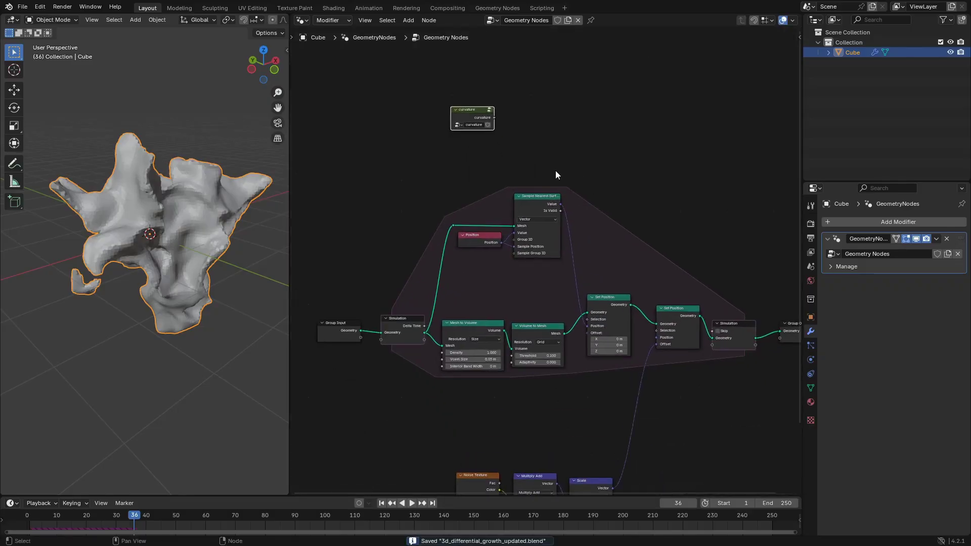
Place the curvature group node between the simulation zone's remeshing nodes and the Noise Texture chain.
drag(467, 116, 456, 412)
middle_drag(461, 407, 505, 300)
scroll(505, 299, up, 4)
middle_drag(627, 331, 522, 285)
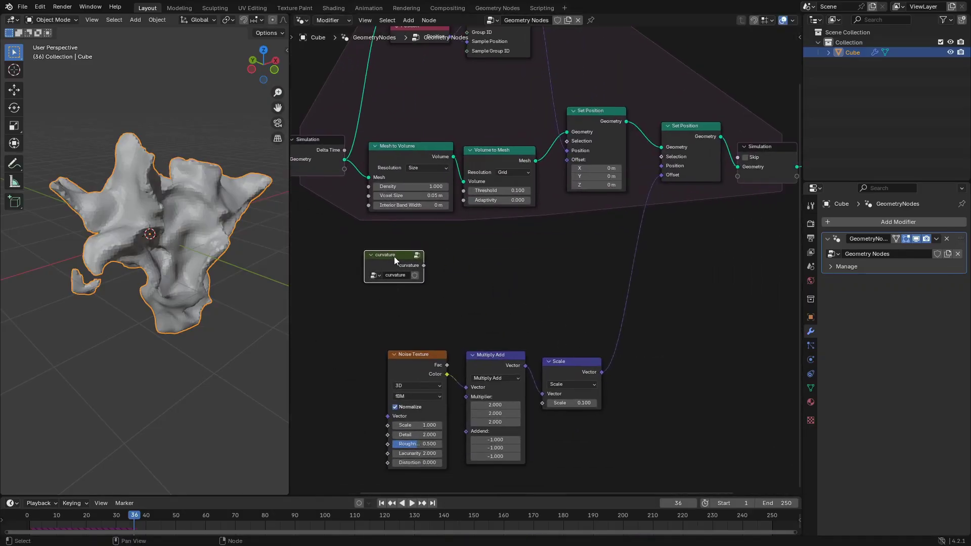
middle_drag(639, 243, 614, 304)
drag(381, 320, 715, 337)
middle_drag(715, 338, 617, 320)
drag(618, 320, 378, 313)
Add a Viewer node fed by the first Set Position's Geometry and connect the curvature output to its Value.
drag(503, 163, 637, 359)
text(vi)
key(Return)
click(588, 300)
drag(393, 317, 588, 323)
Examine the curvature preview on the mesh up close, and replay the simulation from the first frame.
key(KP_1)
scroll(193, 277, up, 4)
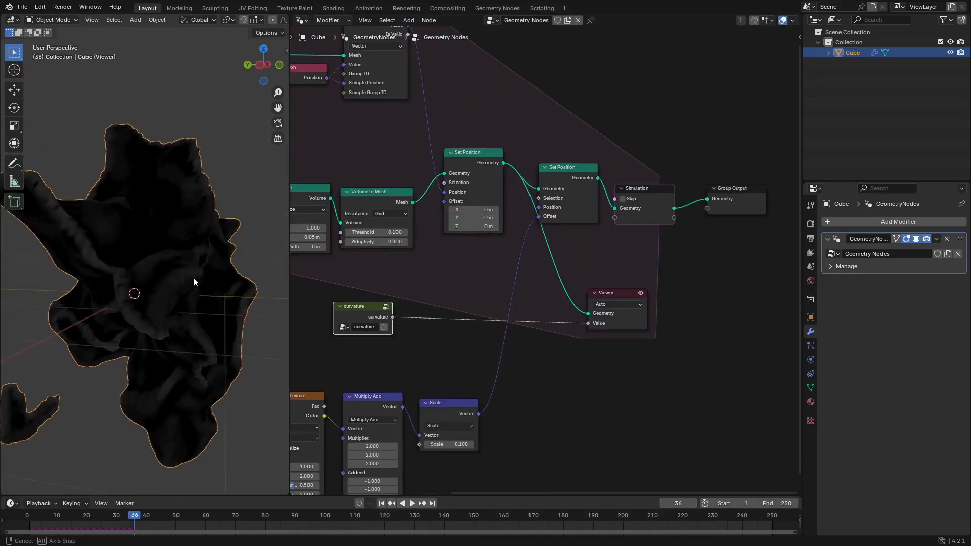
shift+middle_drag(193, 277, 189, 255)
scroll(189, 256, up, 3)
scroll(191, 238, down, 3)
key(shift+Left)
key(space)
middle_drag(134, 228, 166, 277)
key(space)
key(shift+Left)
Reposition the curvature node near the remeshing nodes and add a Normal node.
middle_drag(568, 284, 690, 244)
drag(484, 269, 444, 240)
key(shift+a)
text(normal)
key(Return)
Duplicate Scale, feed it Normal as Vector and curvature as Scale, and connect its result to the second Set Position's Offset.
key(shift+d)
click(553, 236)
drag(530, 260, 527, 287)
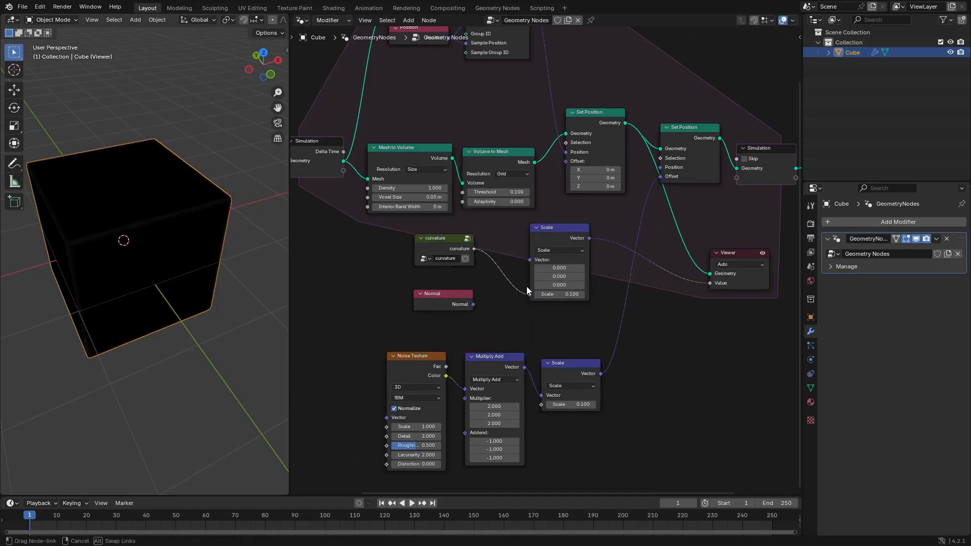
drag(473, 304, 529, 260)
drag(590, 238, 661, 176)
Play the curvature-driven simulation, deactivate the Viewer preview, and return to the first frame.
key(space)
middle_drag(184, 329, 111, 311)
scroll(111, 312, down, 2)
key(space)
click(762, 253)
middle_drag(148, 256, 221, 272)
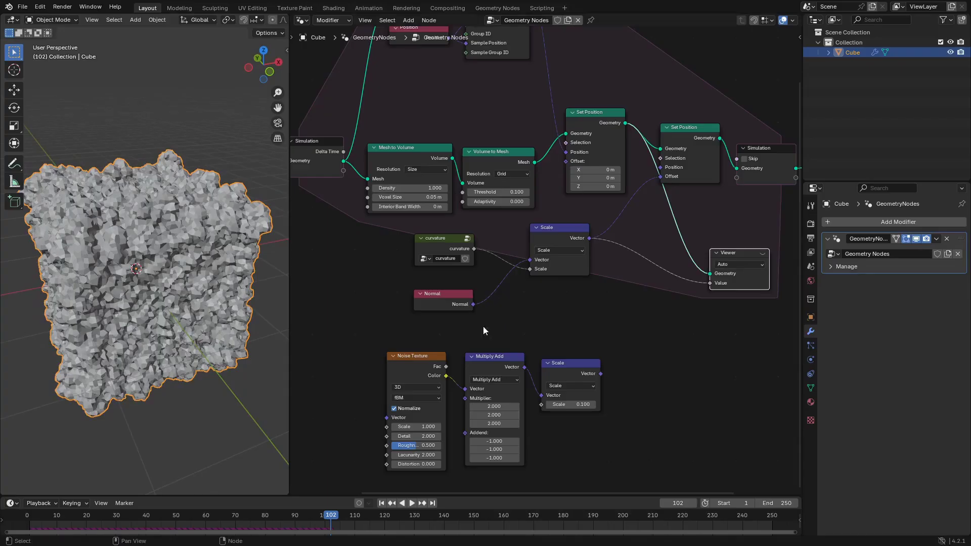
scroll(564, 288, down, 1)
key(shift+Left)
Move the curvature node farther from Scale and insert a Blur Attribute node between the curvature output and Scale's Scale input.
middle_drag(481, 324, 621, 305)
drag(589, 223, 437, 240)
drag(589, 274, 609, 281)
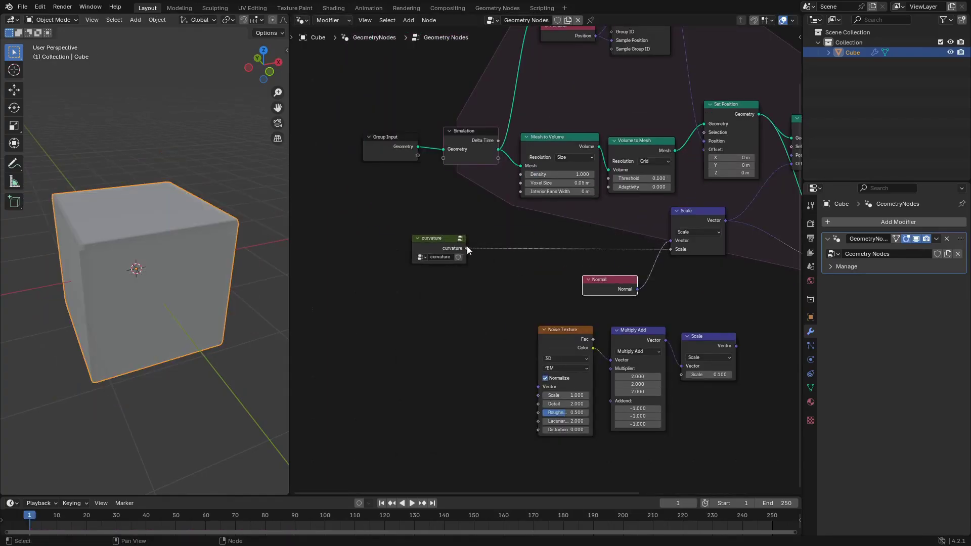
drag(466, 248, 471, 262)
text(blur)
key(Return)
click(506, 227)
drag(557, 232, 670, 250)
Set the Blur Attribute's iterations to 8 and play the simulation, inspecting the growing cube.
double_click(546, 261)
text(8)
key(Return)
key(space)
middle_drag(129, 280, 168, 323)
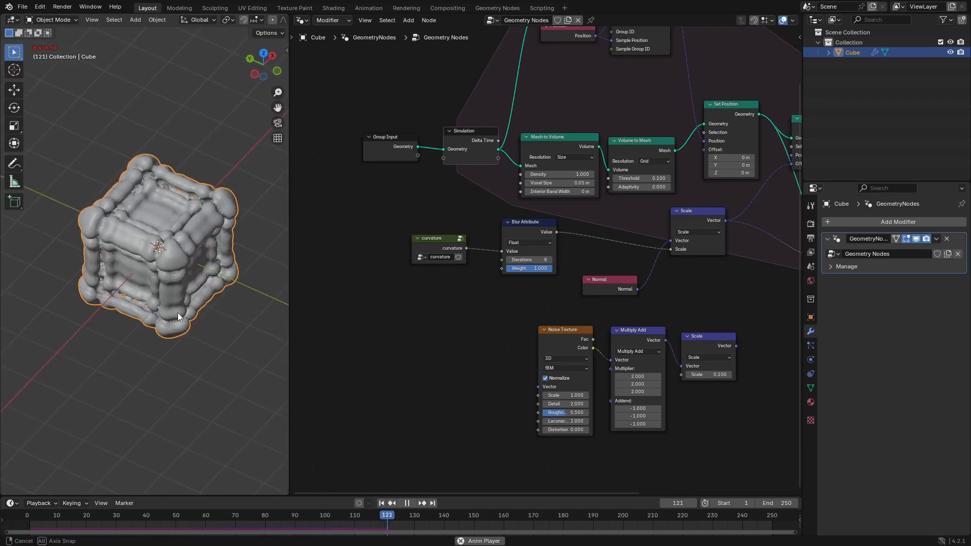
scroll(175, 308, up, 4)
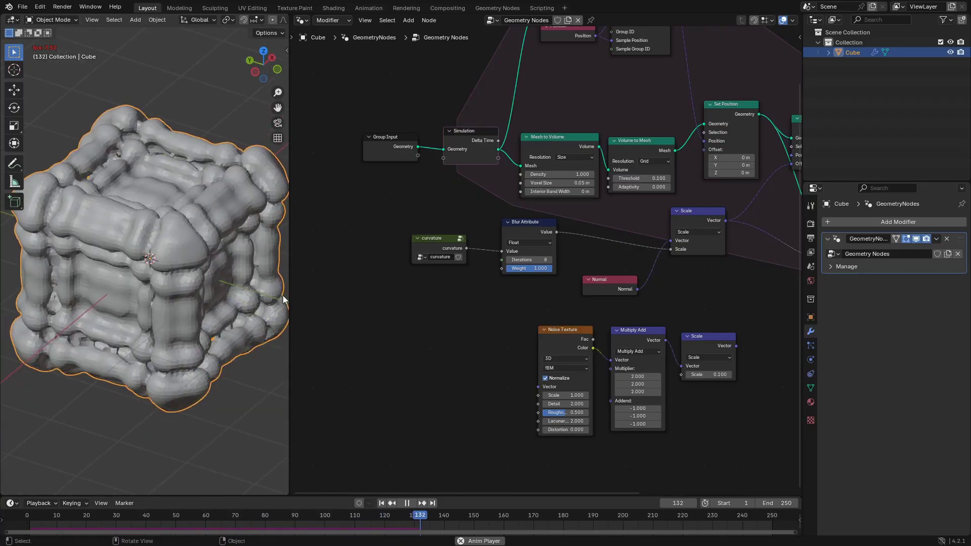
Widen the 3D viewport, stop playback at frame 147, and save the file.
drag(288, 295, 333, 292)
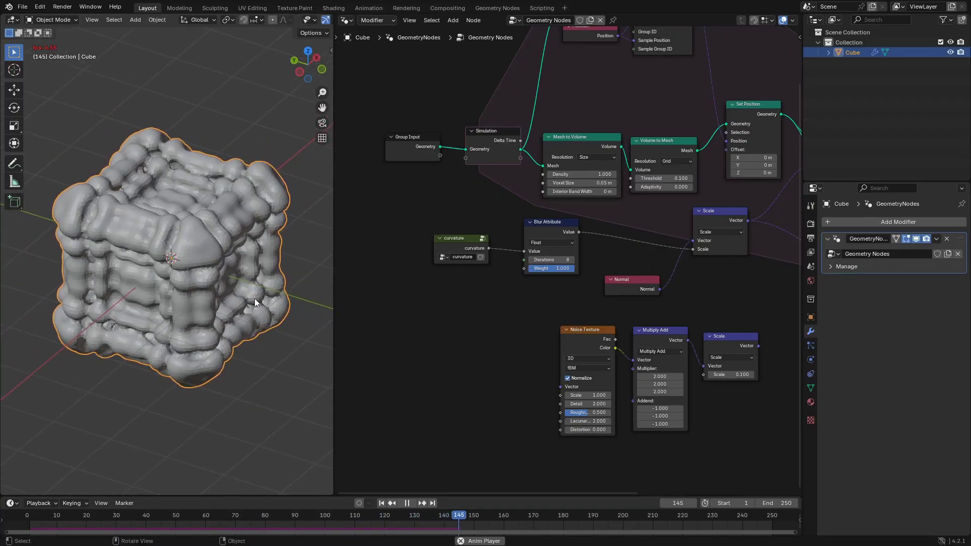
key(space)
middle_drag(254, 298, 211, 277)
key(ctrl+s)
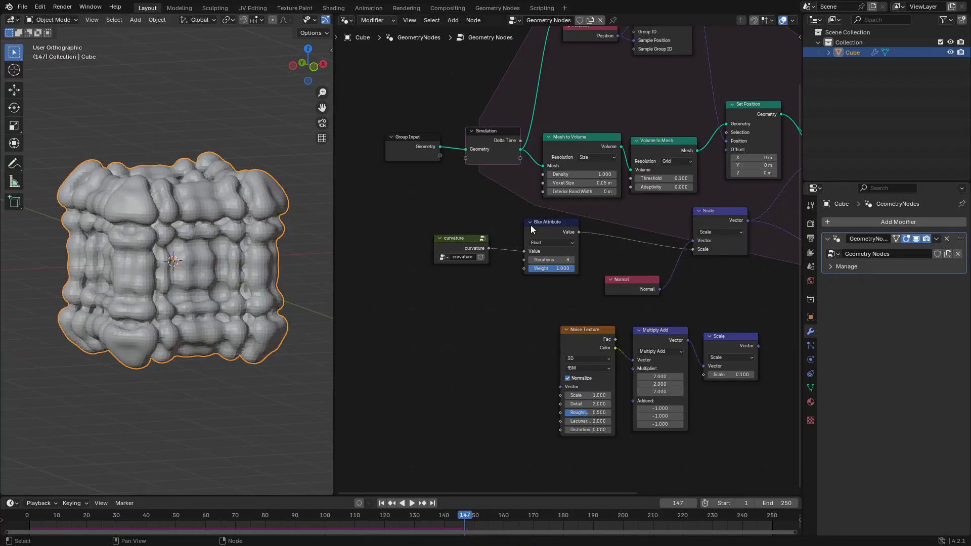
Shift the Blur Attribute node toward curvature and insert a Multiply math node with value 3.2 between it and Scale.
drag(552, 228, 532, 226)
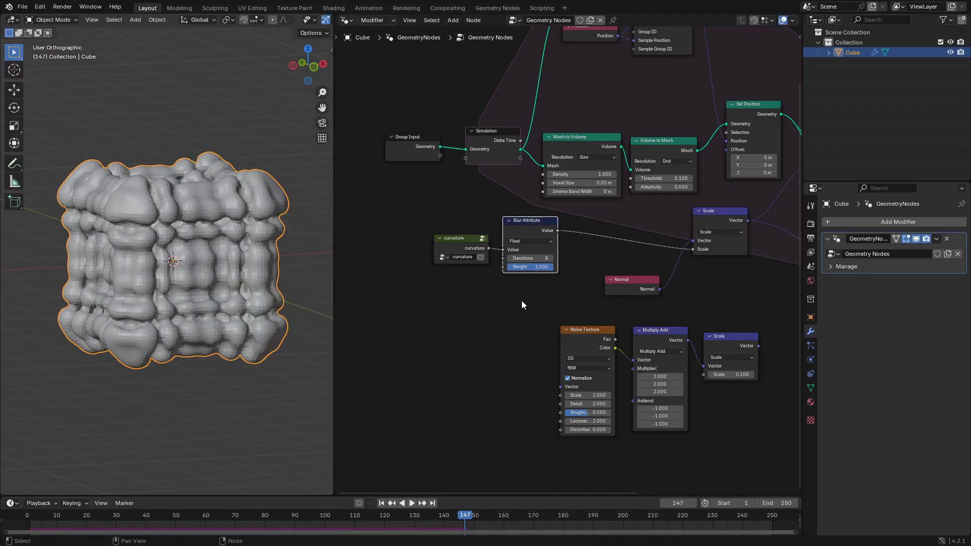
key(shift+a)
text(add)
key(Return)
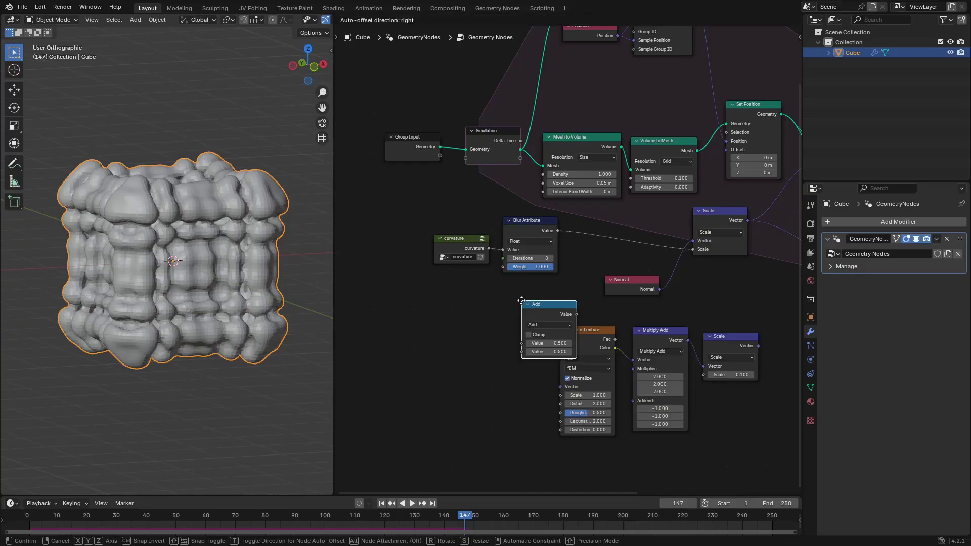
click(574, 211)
click(596, 234)
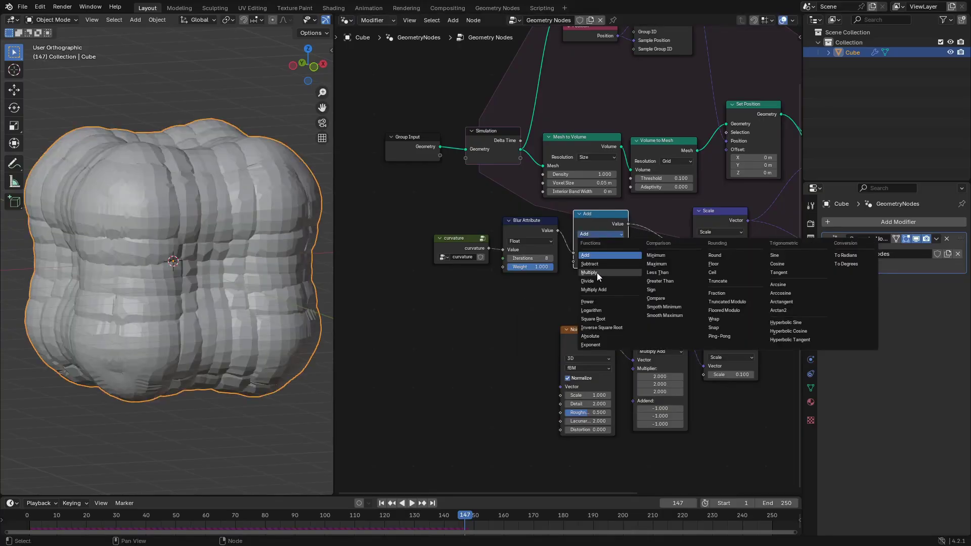
click(590, 272)
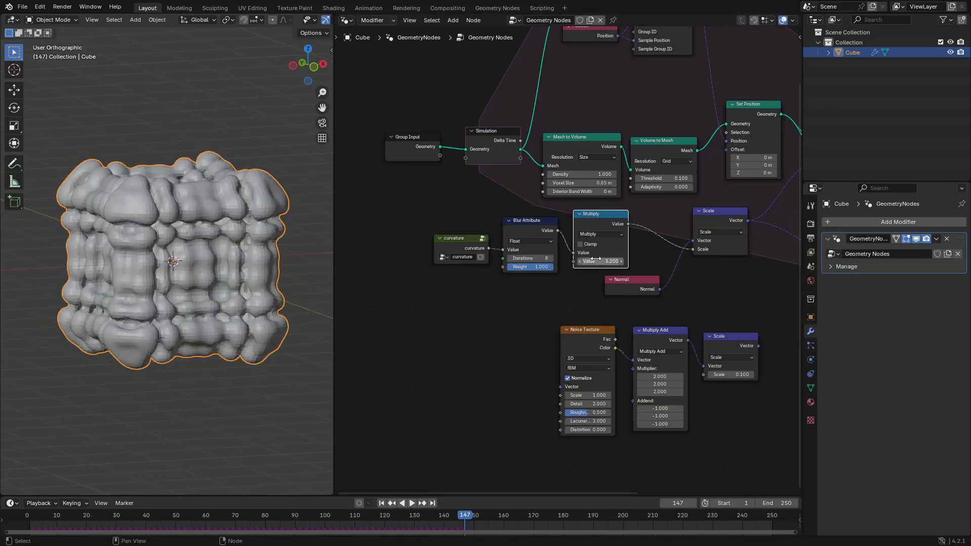
Play the simulation from the first frame, inspect the growth around the cube, then return to frame 1 and save.
key(shift+Left)
key(space)
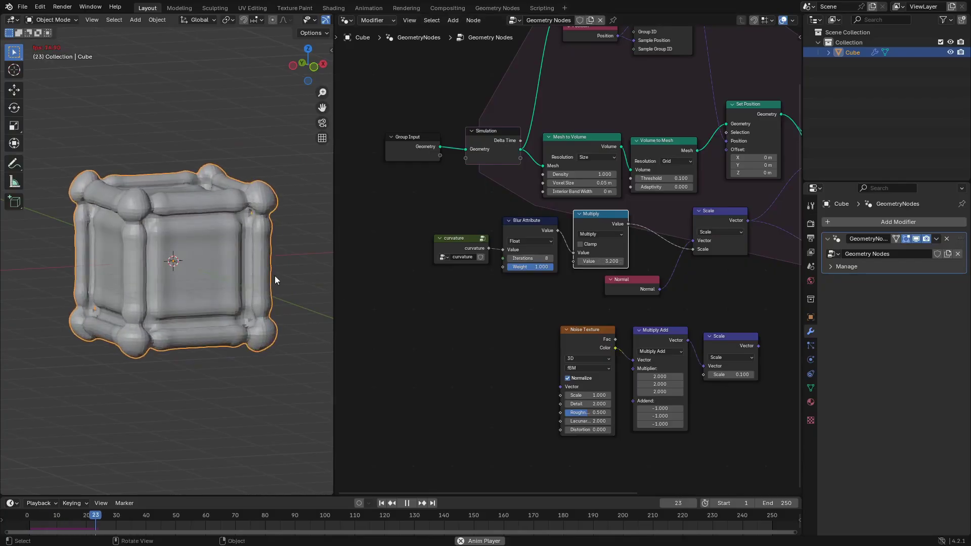
middle_drag(124, 259, 149, 272)
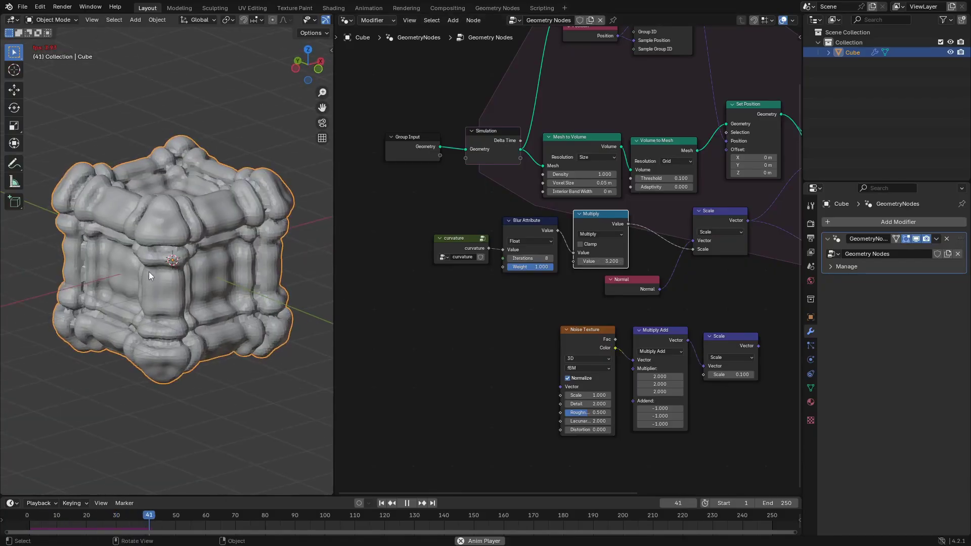
middle_drag(149, 272, 252, 318)
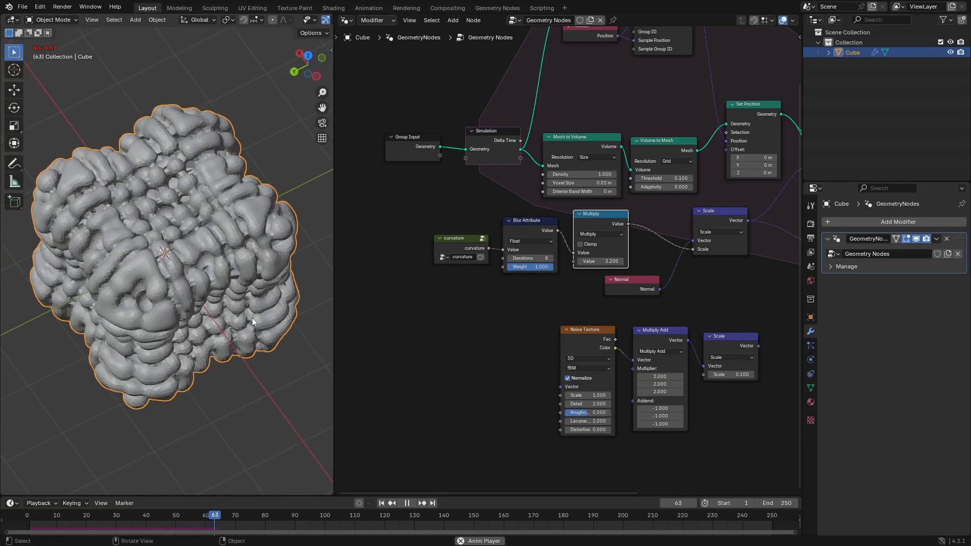
key(space)
middle_drag(210, 384, 210, 351)
key(shift+Left)
key(ctrl+s)
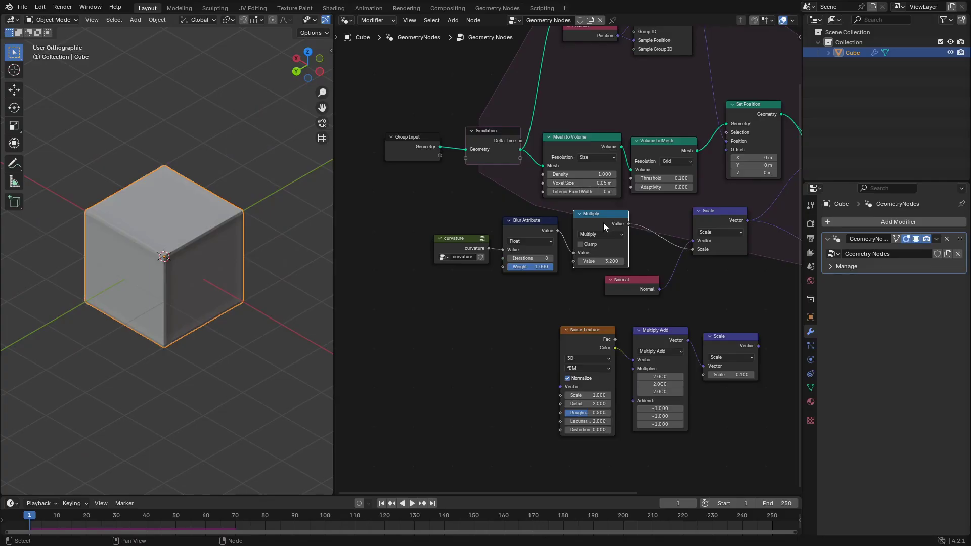
Save the file, duplicate the Multiply node, and insert the copy between the original and Scale.
click(460, 376)
click(598, 211)
key(ctrl+s)
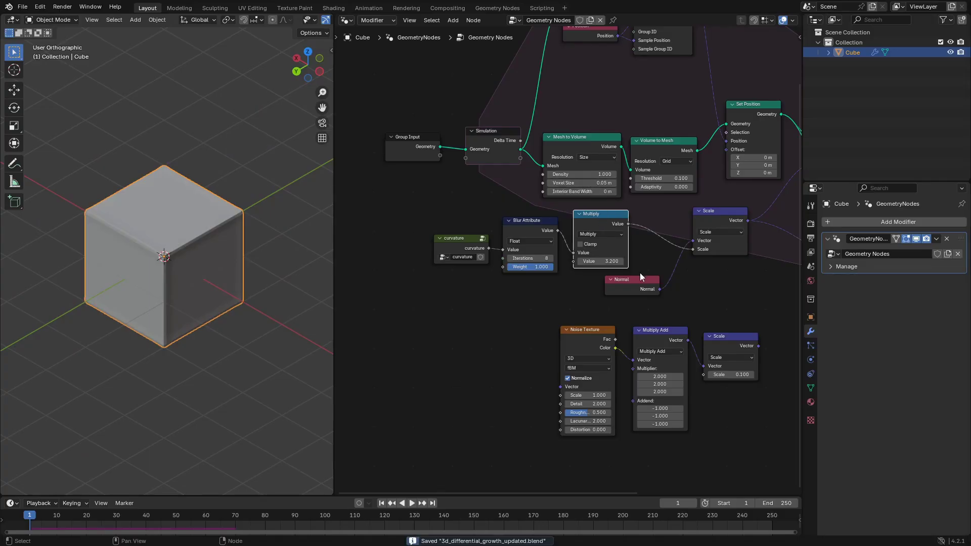
scroll(640, 274, down, 2)
middle_drag(642, 304, 618, 258)
key(shift+d)
click(614, 180)
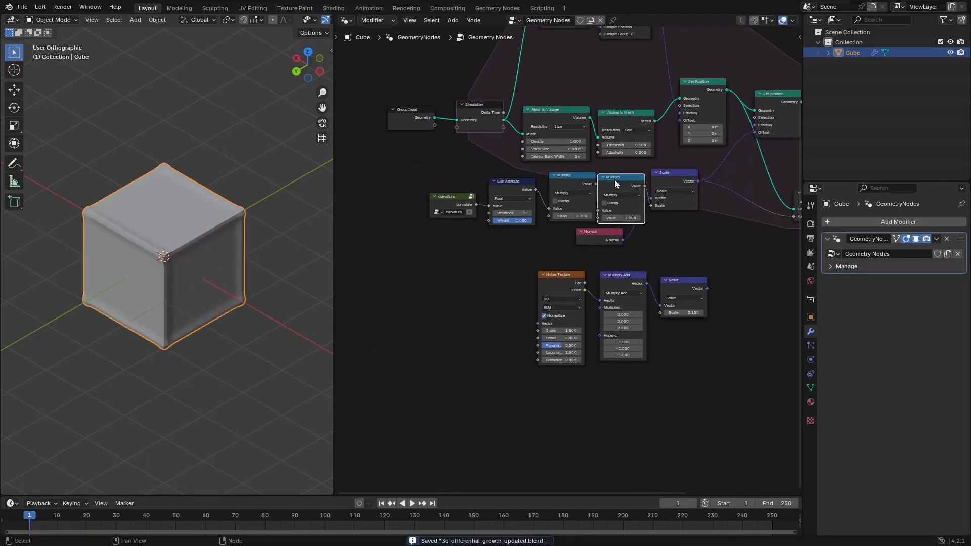
Delete the disconnected Scale and Multiply Add nodes and move the Noise Texture below the curvature node.
click(682, 281)
shift+click(633, 283)
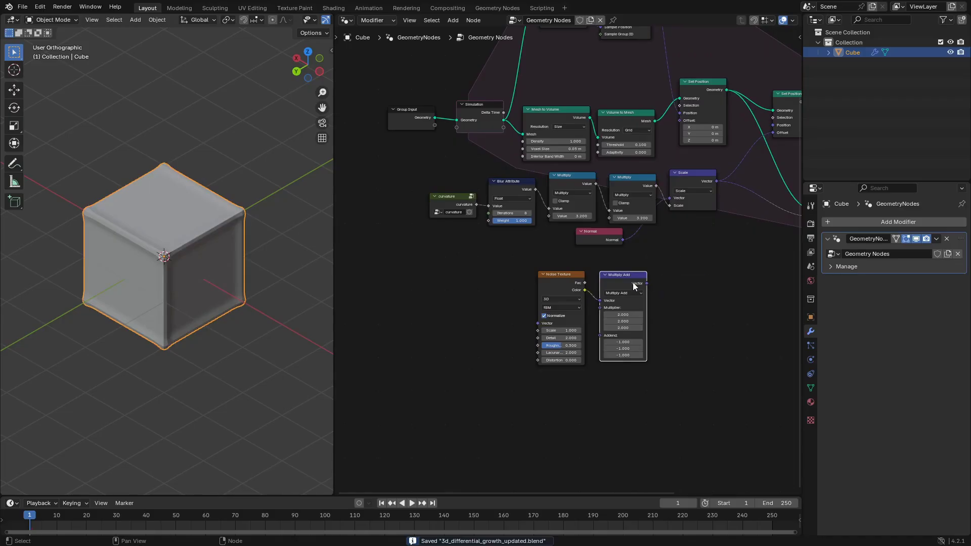
key(Delete)
drag(553, 283, 419, 277)
middle_drag(563, 262, 590, 242)
scroll(590, 243, up, 2)
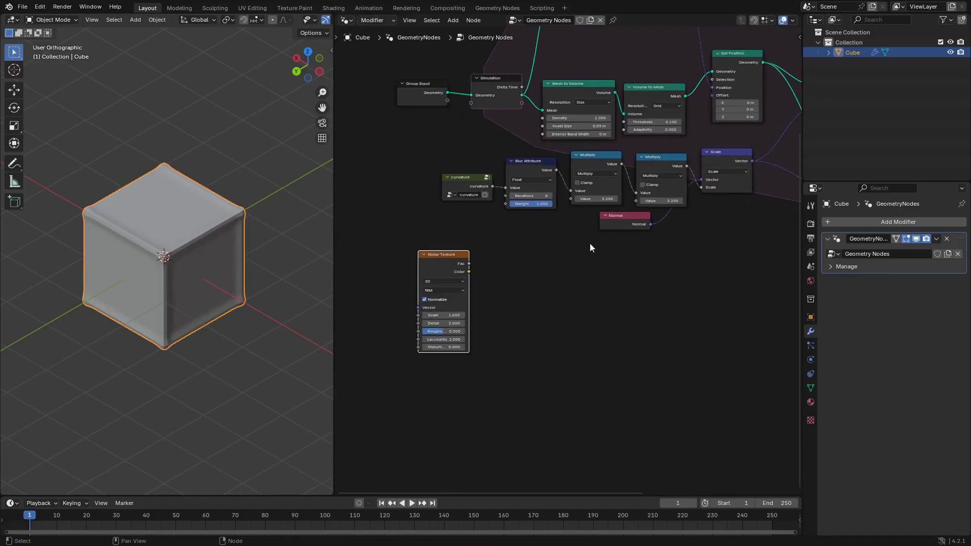
Move the Normal and Scale nodes away from the two Multiply nodes to make space.
drag(639, 215, 673, 245)
drag(739, 143, 771, 158)
drag(675, 241, 692, 224)
middle_drag(710, 314, 692, 295)
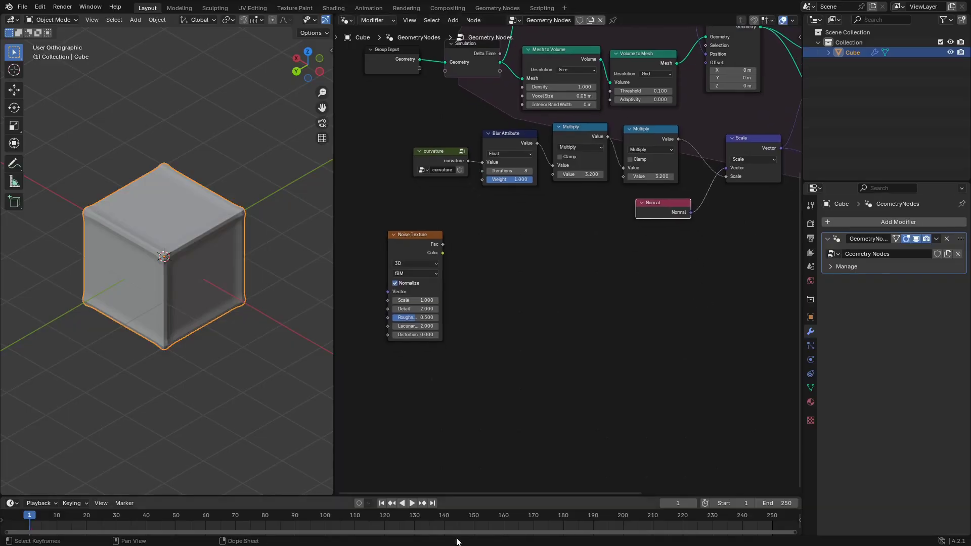
Add a Position node, connect it to the Noise Texture's Vector input, and bring the two nodes closer together.
click(547, 328)
middle_drag(574, 299, 643, 307)
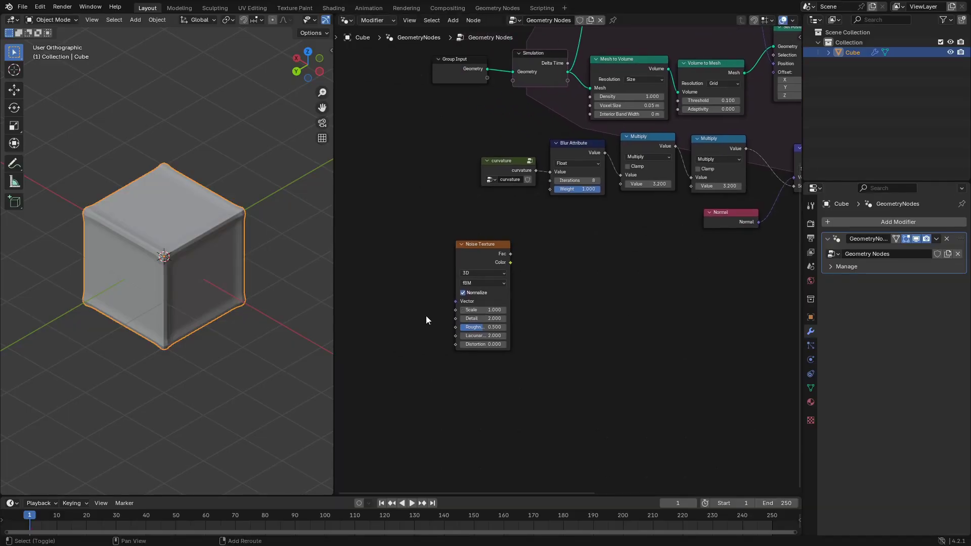
key(shift+a)
text(pos)
key(Return)
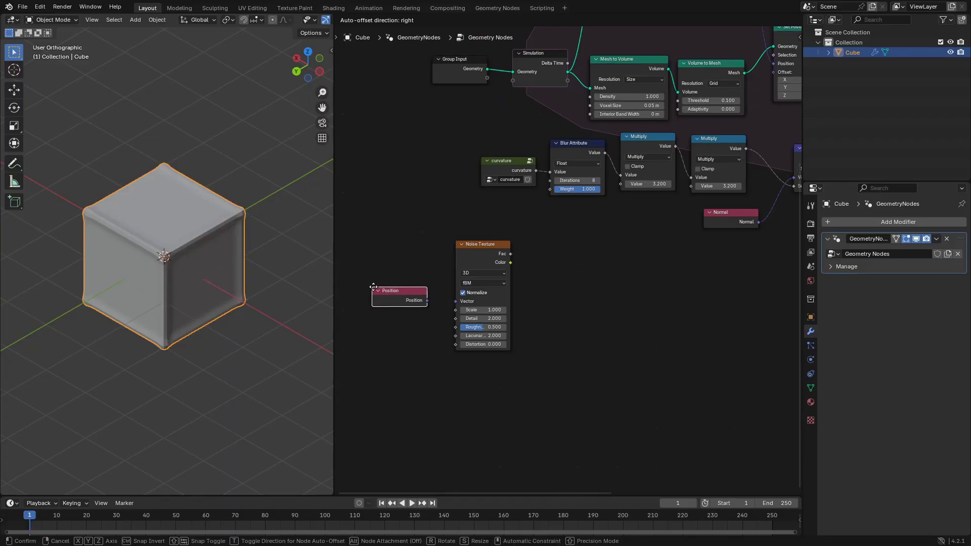
click(375, 286)
drag(431, 300, 455, 301)
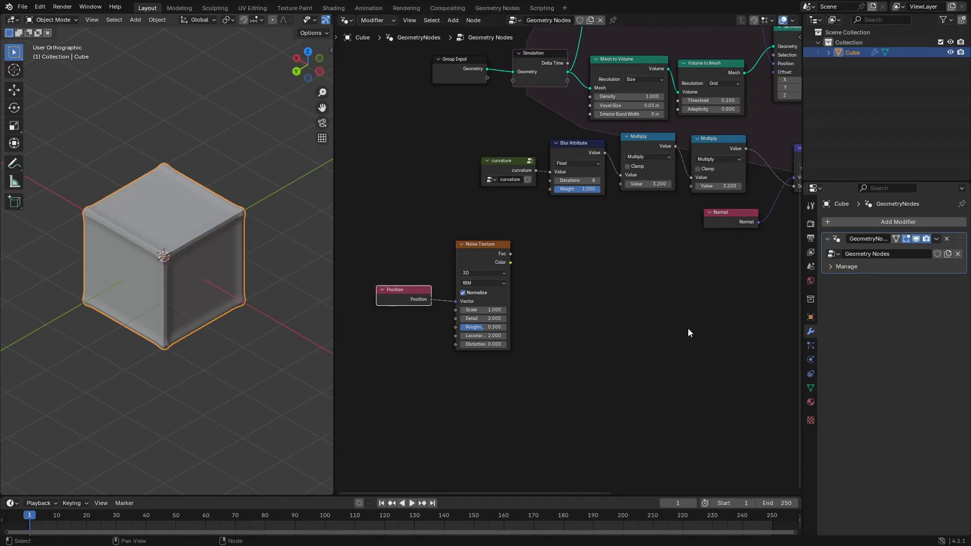
scroll(648, 324, up, 1)
drag(462, 245, 450, 244)
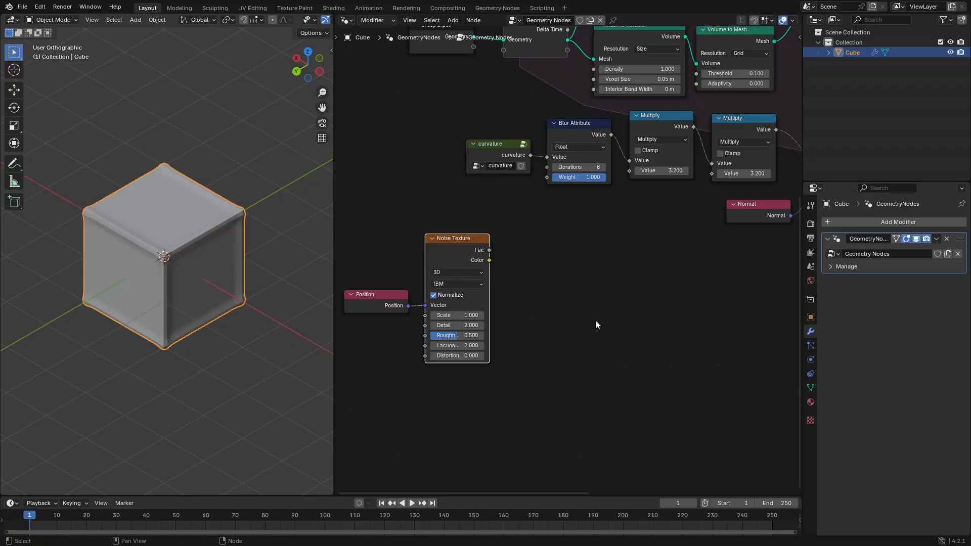
Add a Power math node fed by the Noise Texture's Fac output and set its exponent to 6.
middle_drag(596, 320, 603, 303)
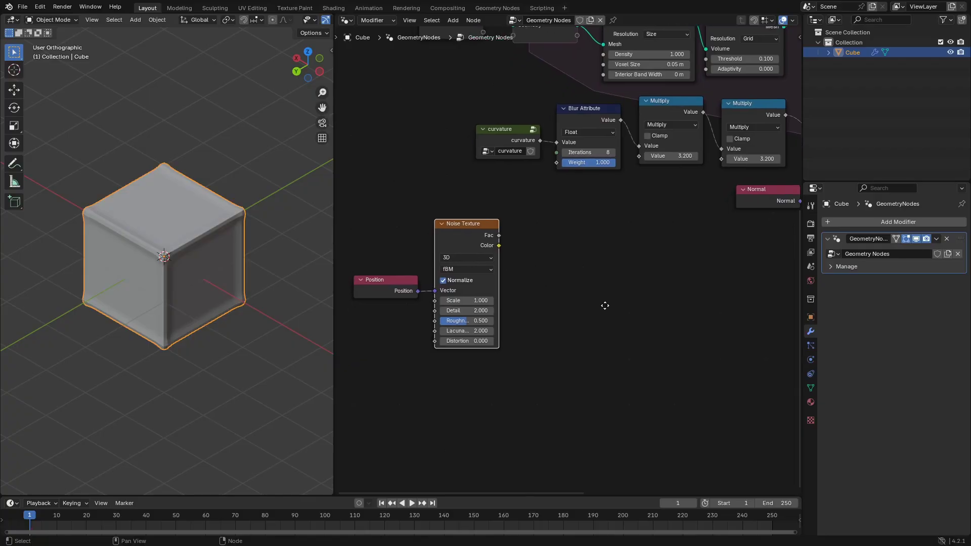
click(507, 234)
key(shift+a)
text(math)
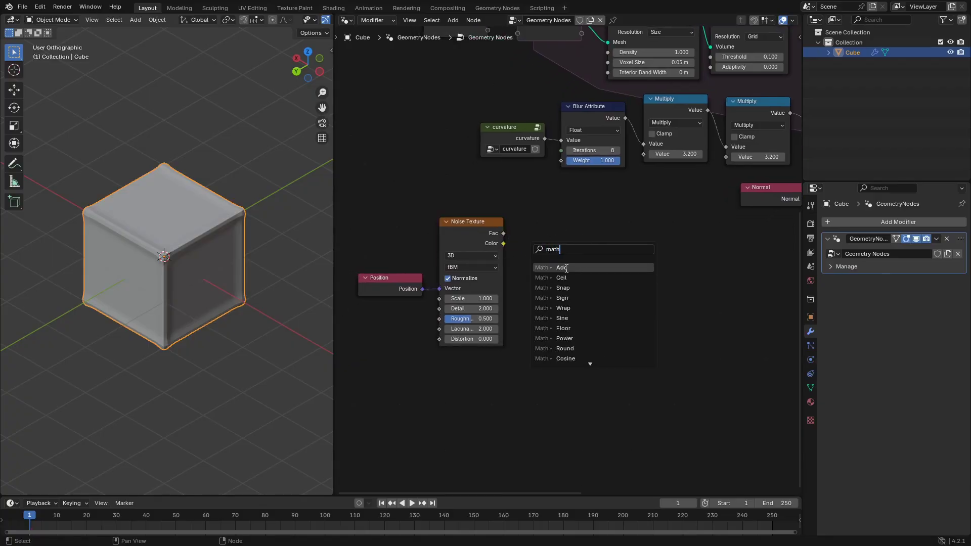
click(565, 268)
click(577, 259)
click(578, 258)
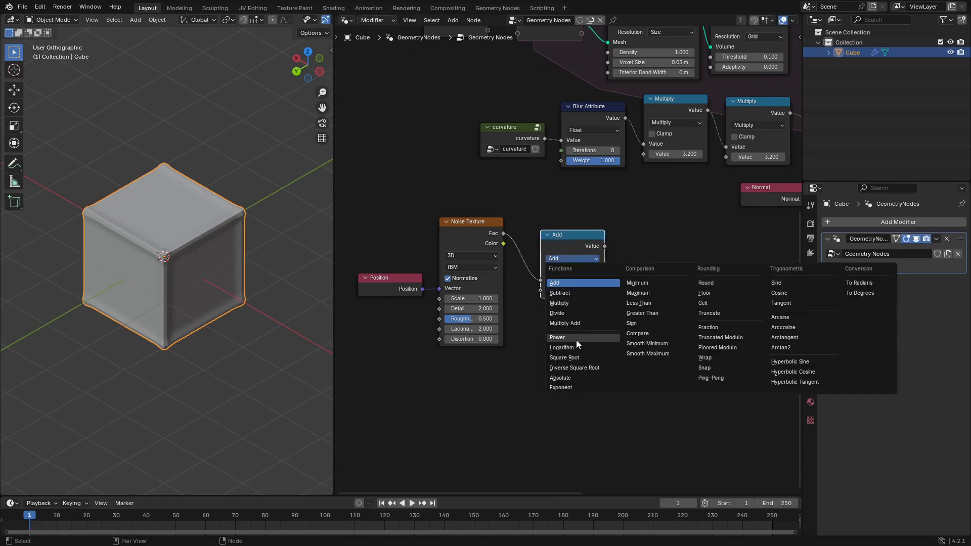
click(575, 339)
drag(584, 236, 573, 238)
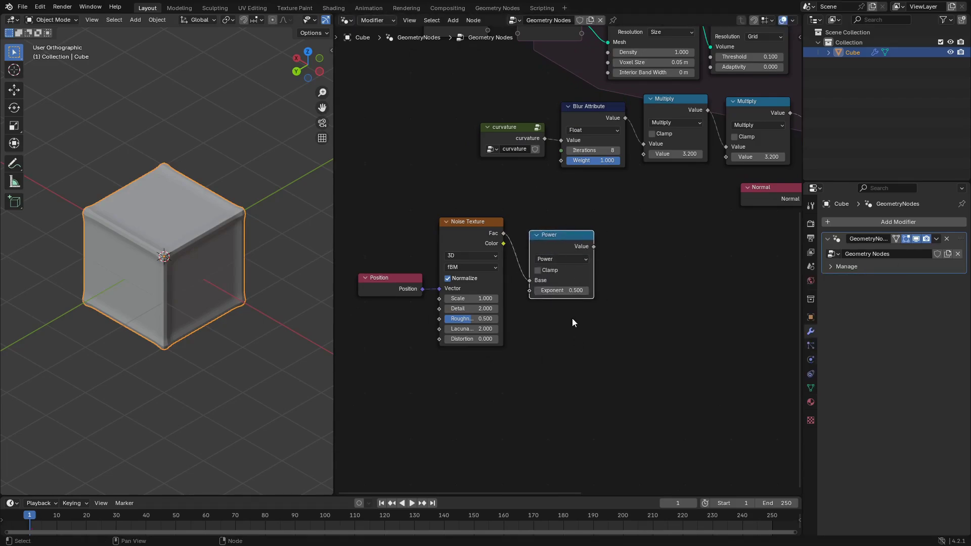
click(555, 290)
Duplicate the Power node, change the copy to Multiply by 25, and feed it the Power output.
key(shift+d)
click(636, 226)
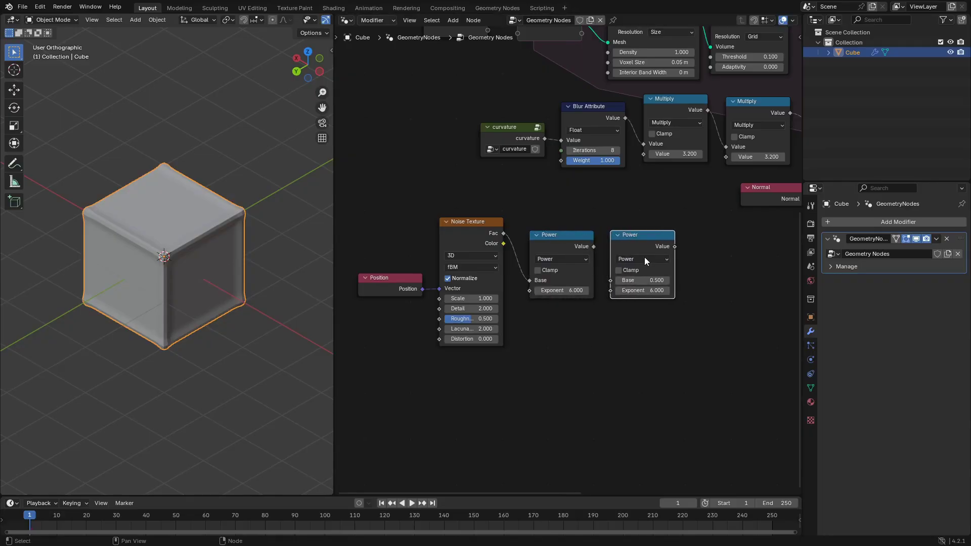
click(642, 259)
click(343, 303)
click(623, 289)
text(25)
key(Return)
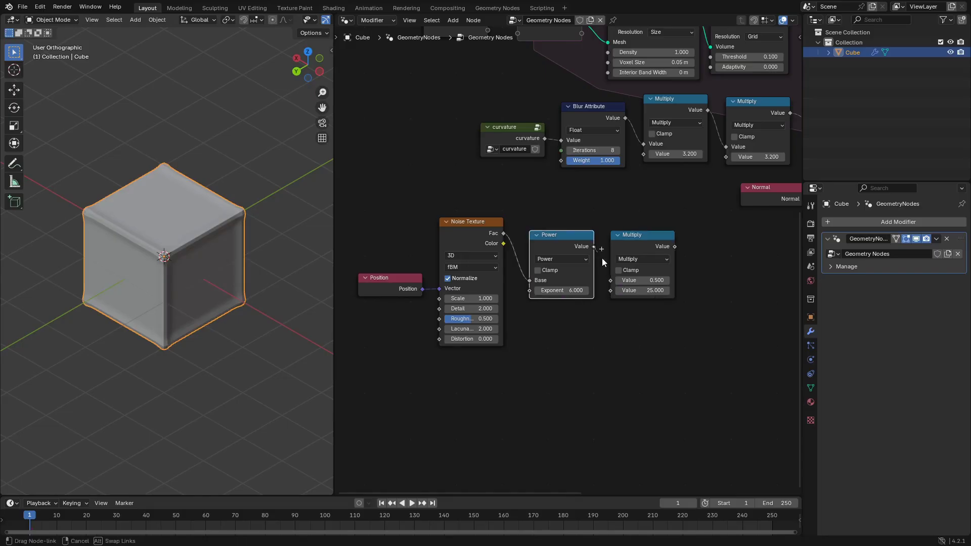
drag(612, 278, 611, 280)
Connect the noise Multiply's output to the second value of the Multiply node before Scale, and save the file.
middle_drag(697, 282, 555, 338)
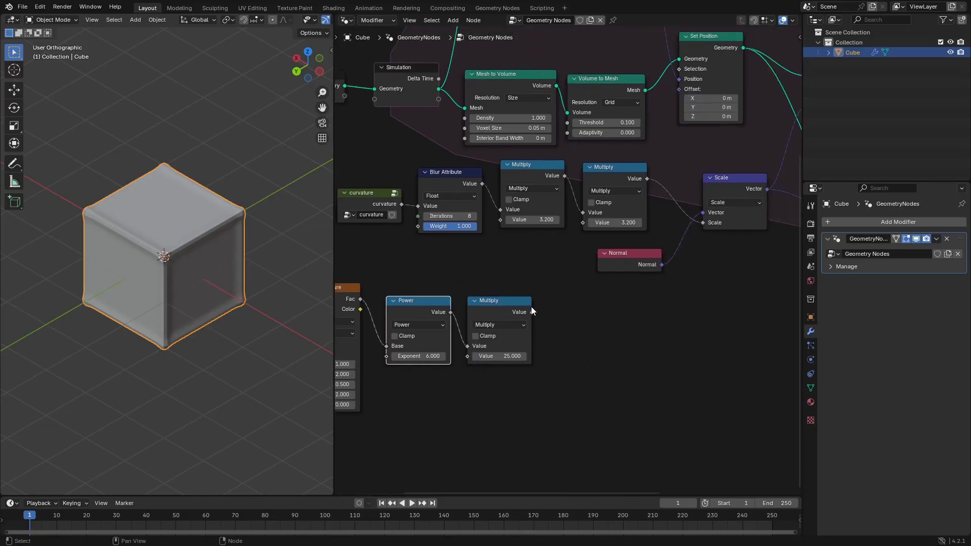
drag(531, 312, 585, 222)
key(ctrl+s)
Play the noise-masked simulation while inspecting the cube, then return to the first frame and save the file.
key(space)
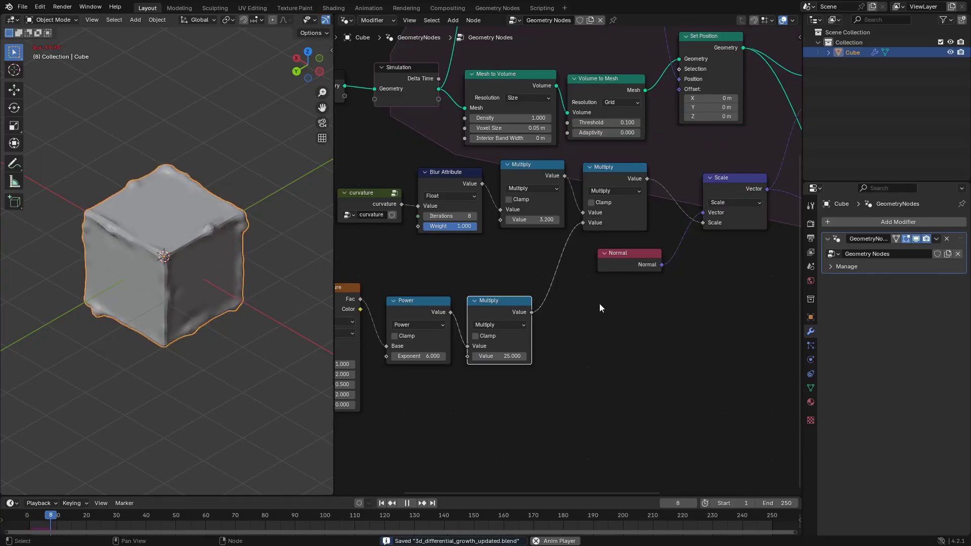
middle_drag(69, 315, 205, 290)
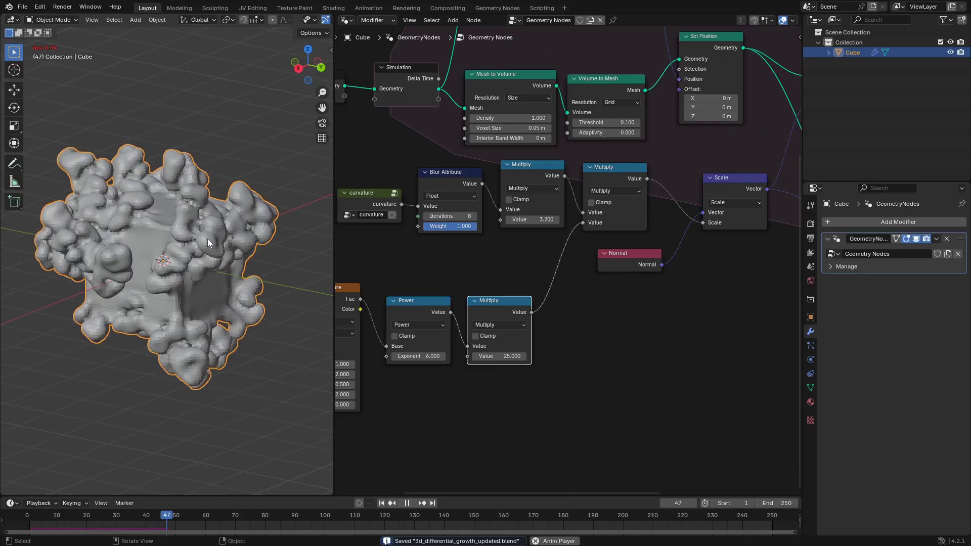
key(space)
key(shift+Left)
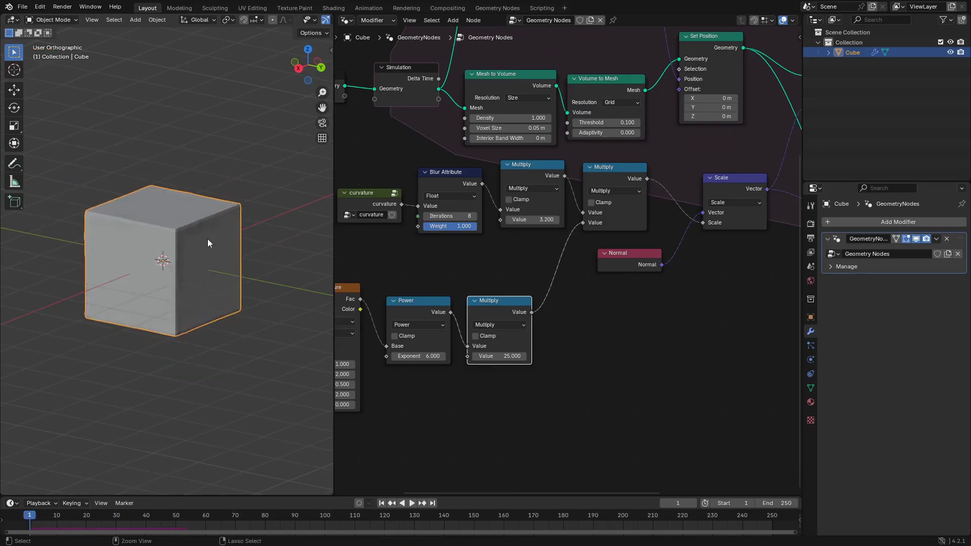
key(ctrl+s)
Activate the Viewer node, move it clear of the other nodes, and connect the noise Multiply's output to its Value input.
scroll(709, 332, down, 3)
scroll(650, 213, up, 2)
click(675, 195)
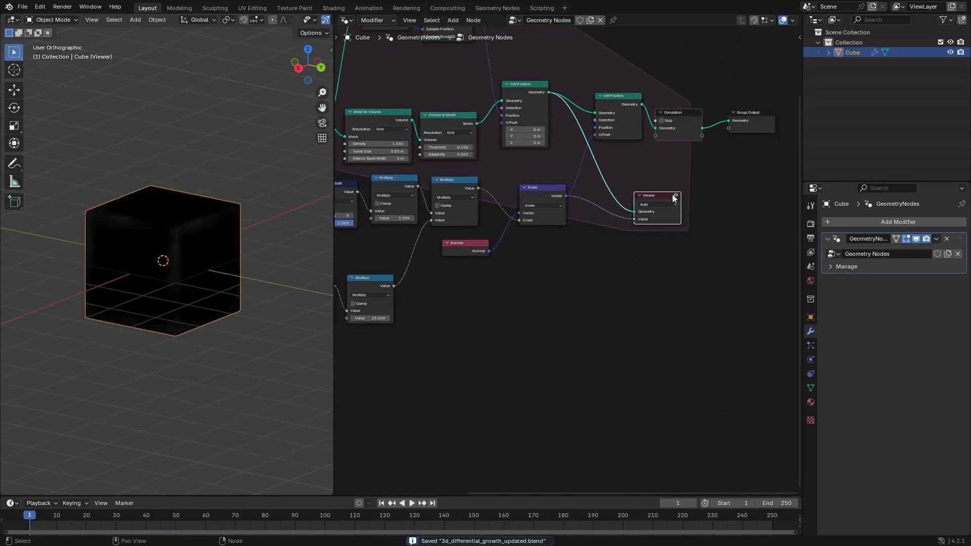
key(g)
click(633, 238)
middle_drag(500, 275, 582, 280)
scroll(549, 283, up, 1)
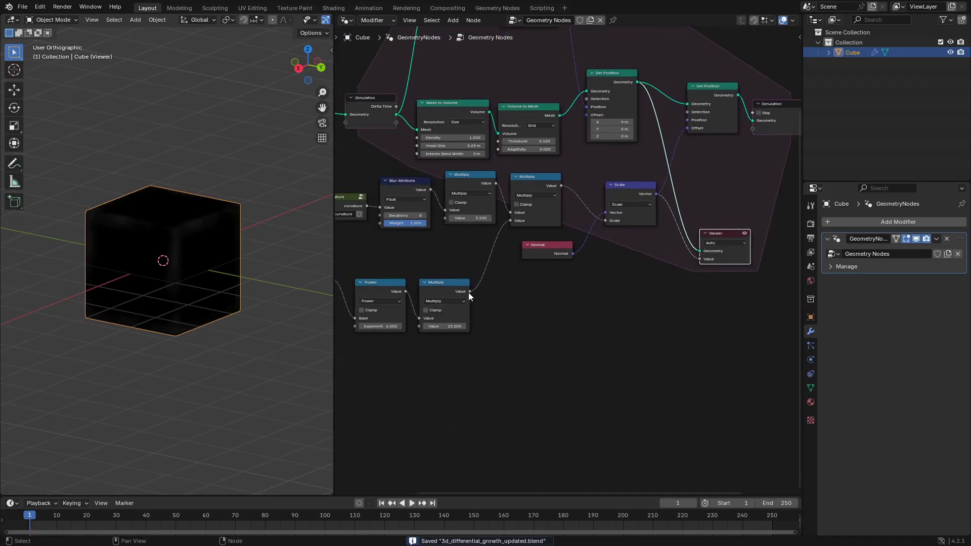
drag(470, 292, 701, 260)
Play the simulation with the Viewer active and examine the noise mask on the growing surface.
middle_drag(152, 262, 123, 259)
key(space)
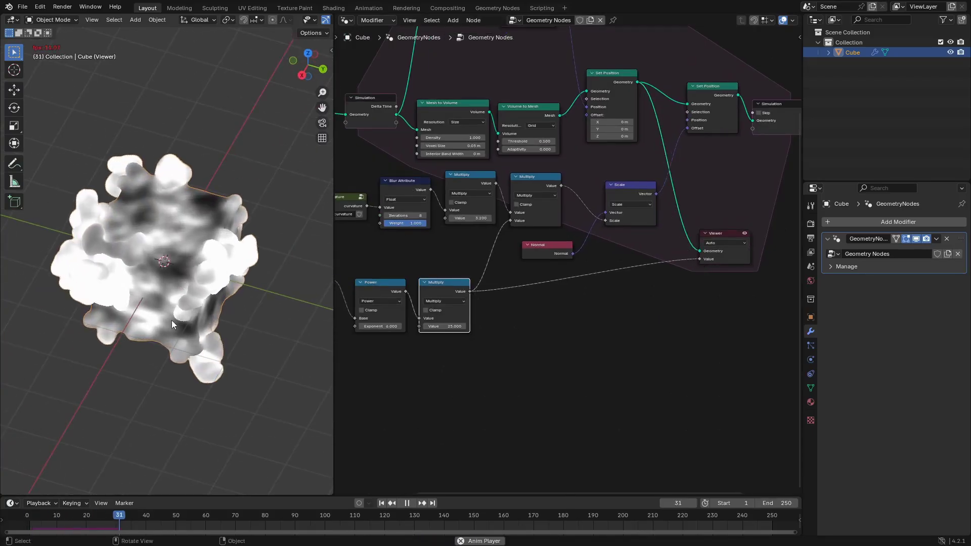
middle_drag(171, 320, 174, 279)
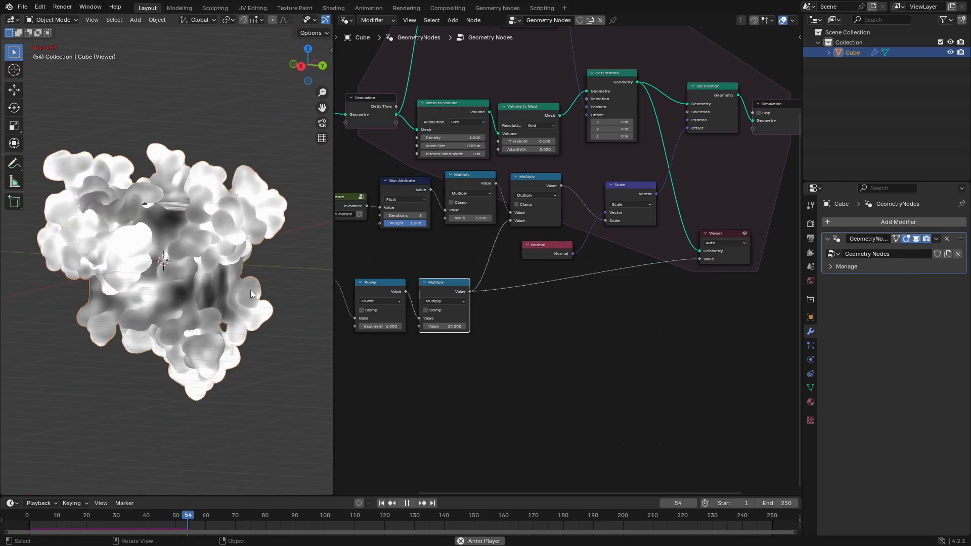
key(space)
Mute the Multiply and Power nodes after the Noise Texture and replay the simulation from the first frame.
middle_drag(476, 348, 638, 318)
scroll(691, 351, up, 1)
middle_drag(586, 259, 563, 261)
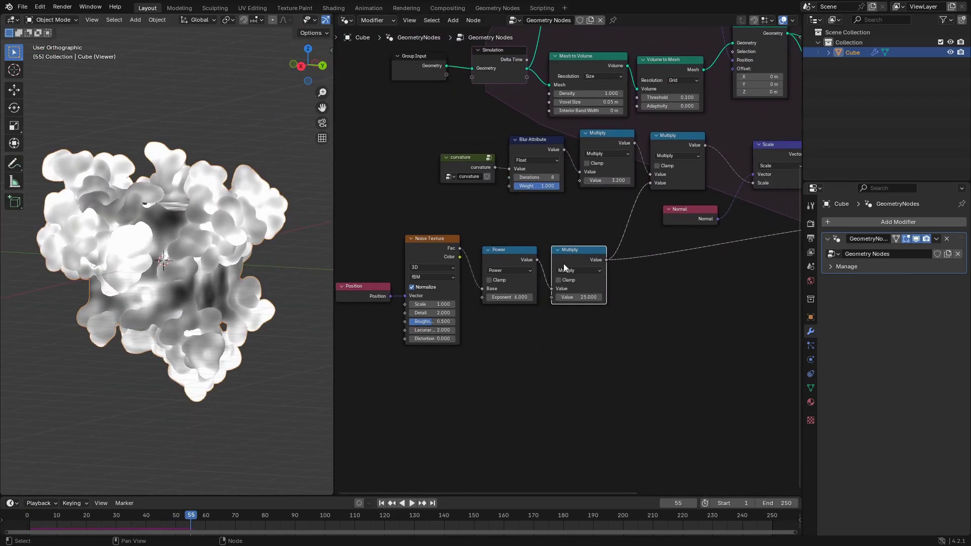
key(m)
click(500, 254)
key(m)
key(shift+Left)
key(space)
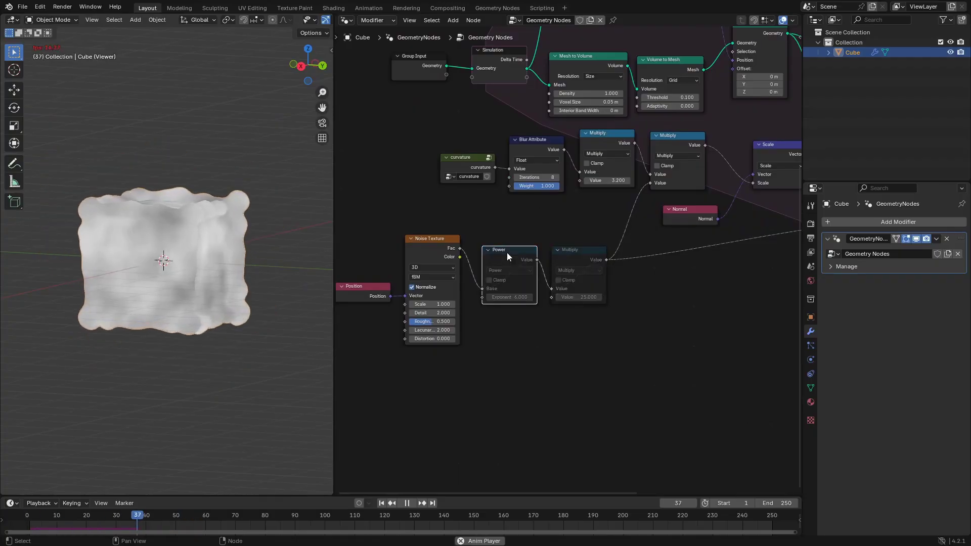
Unmute the Power and Multiply nodes and restart the simulation from the first frame.
key(m)
click(573, 256)
key(m)
key(shift+Left)
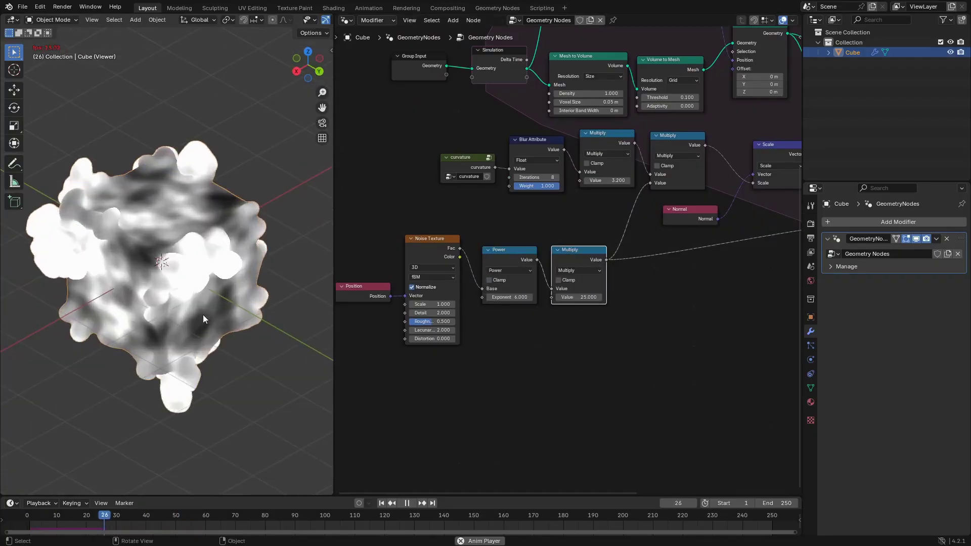
Stop playback at frame 40, deactivate the Viewer preview, and save the file.
scroll(561, 341, down, 3)
key(space)
key(ctrl+s)
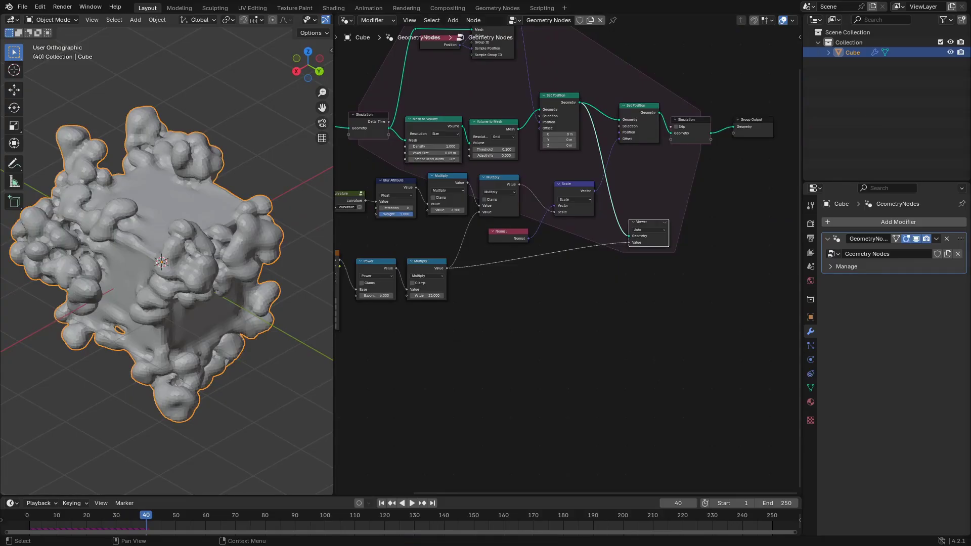
Move the Normal node down into the free area below the noise mask nodes.
click(562, 331)
scroll(554, 323, up, 4)
middle_drag(554, 323, 625, 337)
drag(567, 216, 494, 371)
middle_drag(457, 343, 623, 301)
drag(534, 197, 650, 263)
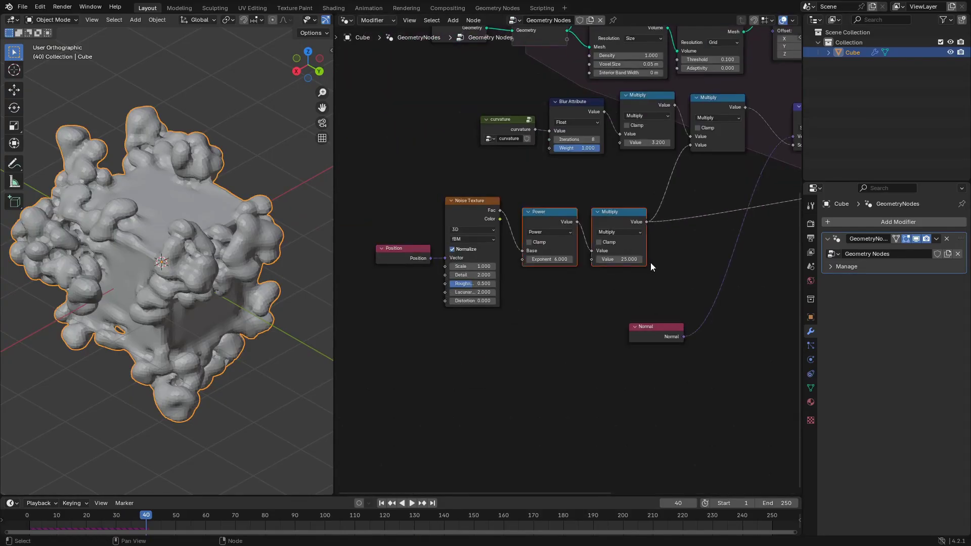
key(x)
middle_drag(567, 239, 517, 268)
scroll(516, 268, down, 2)
key(ctrl+z)
Remove the noise mask's link into the Viewer and move the Viewer node away from the Scale node.
click(616, 315)
middle_drag(617, 314, 501, 311)
shift+right_drag(582, 215, 608, 267)
key(x)
drag(726, 203, 770, 183)
middle_drag(767, 202, 771, 241)
Duplicate the Scale vector math node, insert it between the Normal node and the Scale node, and set it to Add.
scroll(763, 248, up, 1)
click(626, 192)
key(shift+d)
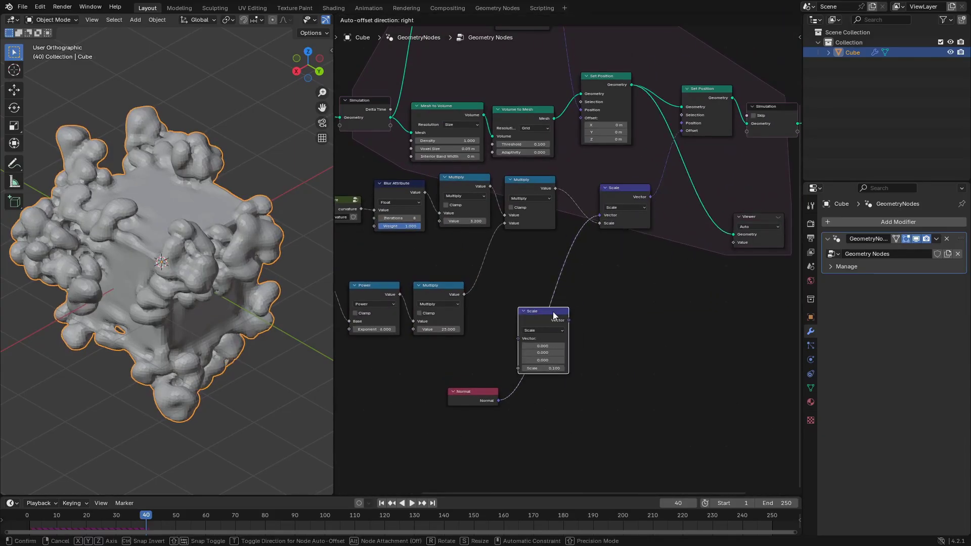
click(543, 316)
scroll(570, 268, up, 1)
click(538, 342)
click(526, 362)
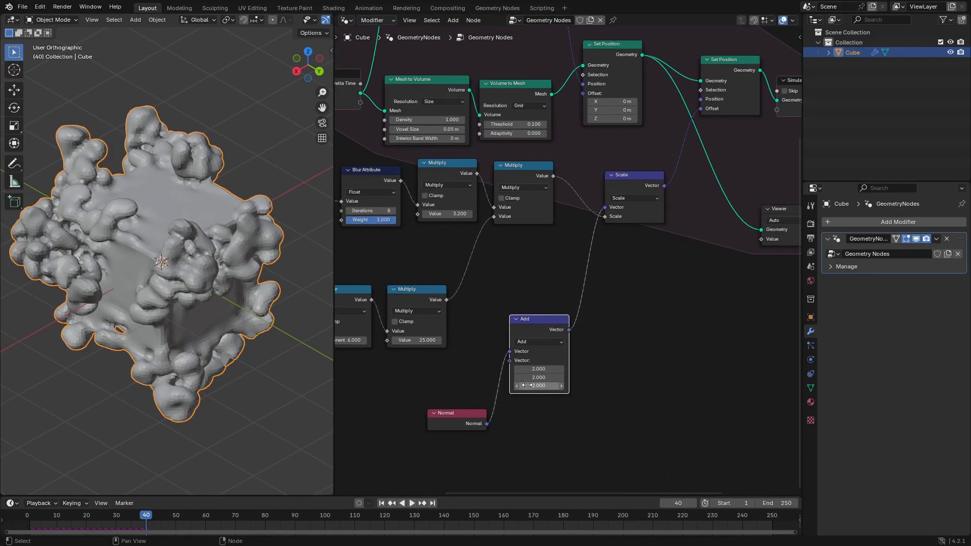
Set the Add node's second vector to 0, 0, 1.
double_click(534, 370)
text(0)
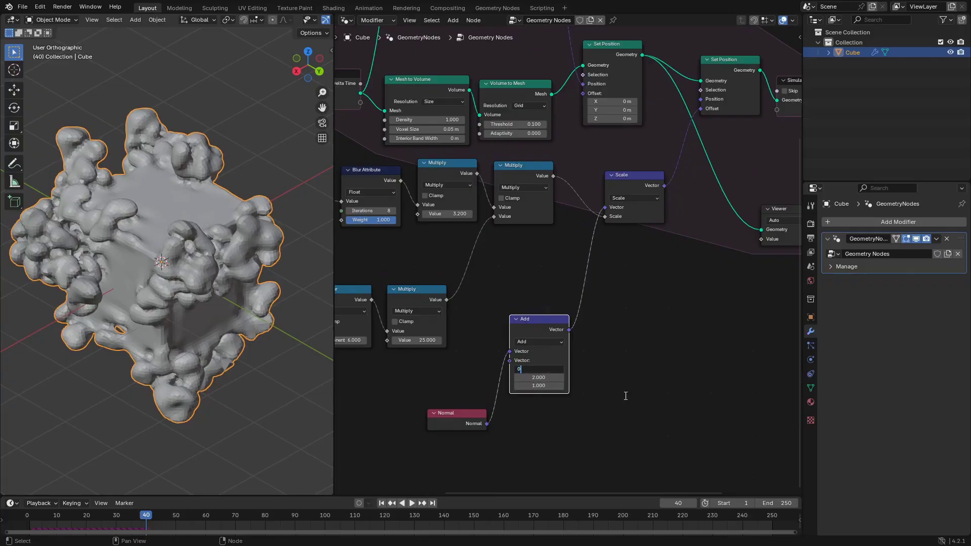
key(Tab)
text(0)
key(Return)
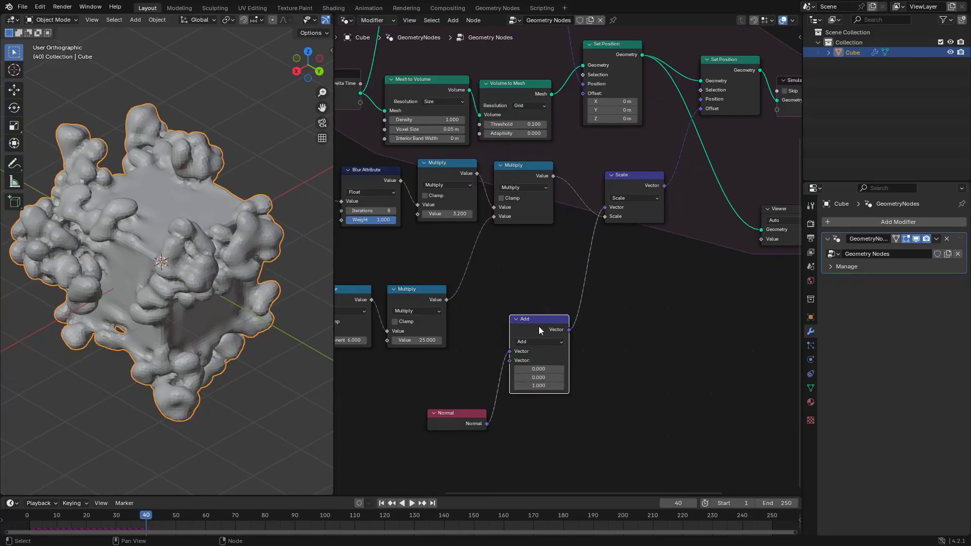
Duplicate the Add node onto its output link and change the copy to Normalize.
key(shift+d)
click(607, 268)
click(614, 282)
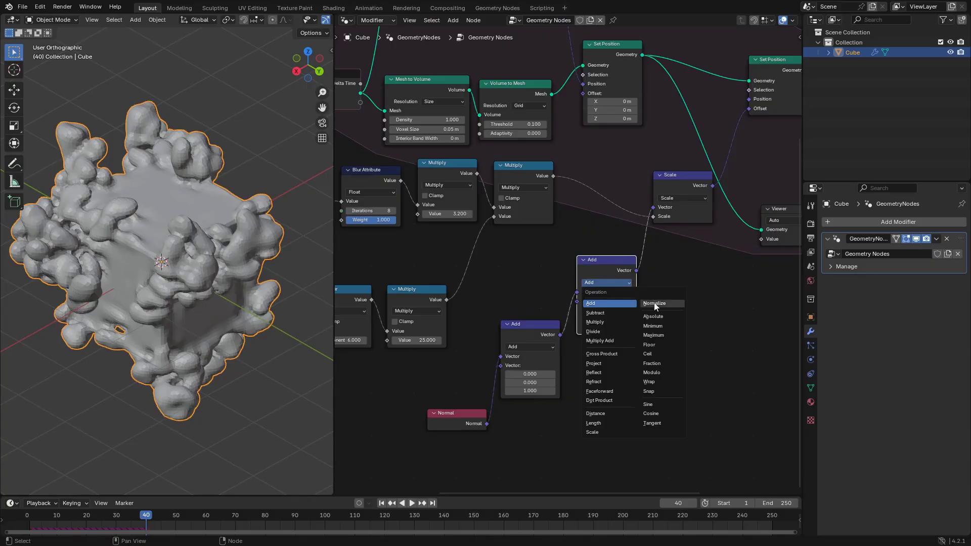
click(654, 302)
Reposition the Add and Normal nodes, and move the Position, Noise Texture, Power and Multiply group closer below the curvature row.
drag(524, 343, 538, 291)
drag(467, 429, 463, 389)
middle_drag(487, 352, 673, 338)
scroll(673, 339, down, 1)
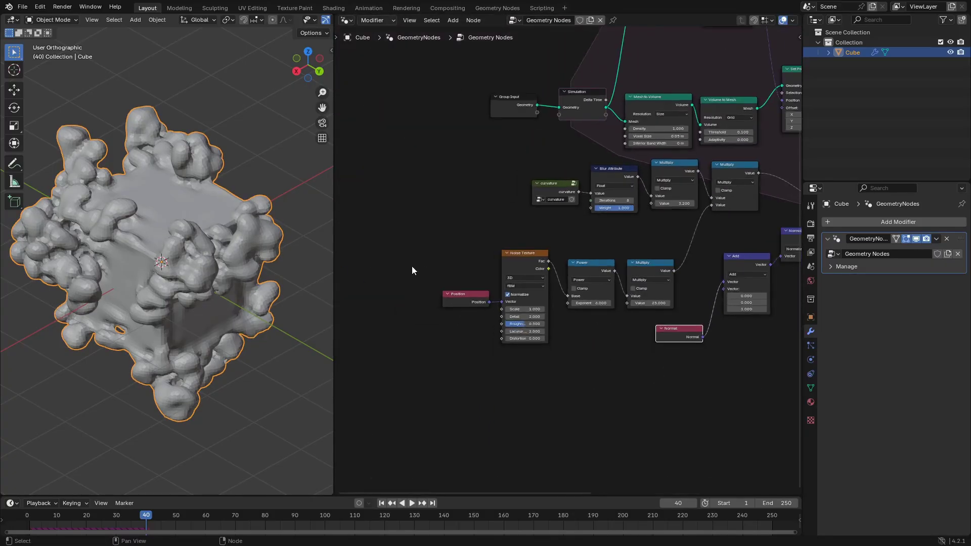
drag(411, 266, 656, 314)
key(g)
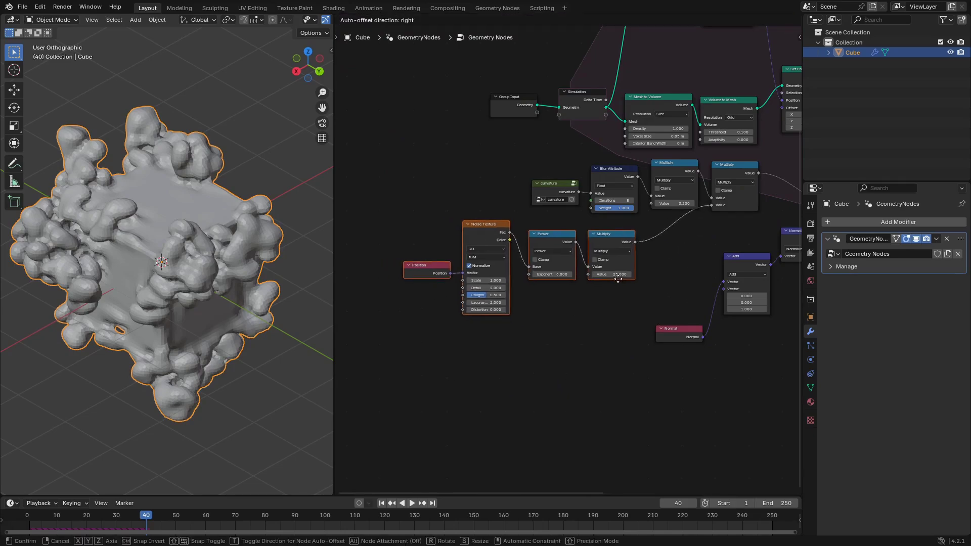
click(614, 274)
click(639, 263)
Add a reroute on the link from the noise Multiply node and place it below the final Multiply node.
shift+right_drag(651, 226, 676, 243)
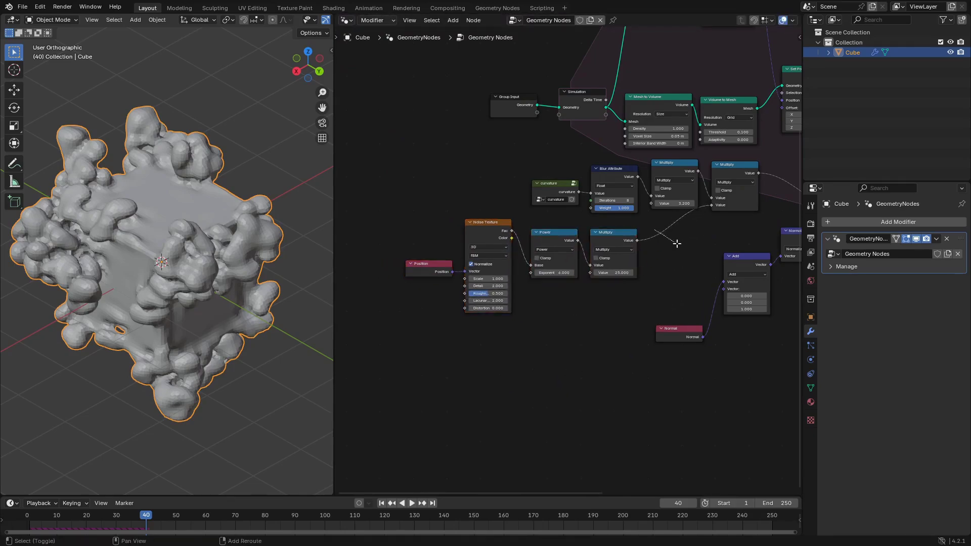
key(g)
click(711, 248)
Move the Add node slightly up and the Normal node beside it, frame the whole node tree, and save the file.
middle_drag(741, 256, 654, 233)
scroll(654, 233, up, 3)
drag(650, 233, 648, 222)
drag(579, 322, 581, 253)
key(Home)
key(ctrl+s)
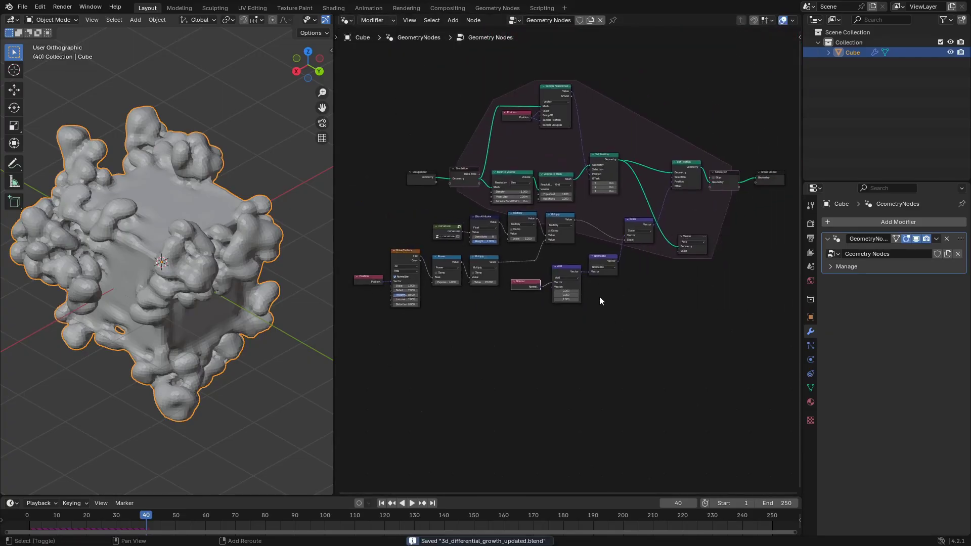
Play the simulation from the first frame and examine the upward growth from several angles.
key(shift+Left)
key(space)
middle_drag(86, 338, 153, 264)
scroll(141, 283, down, 3)
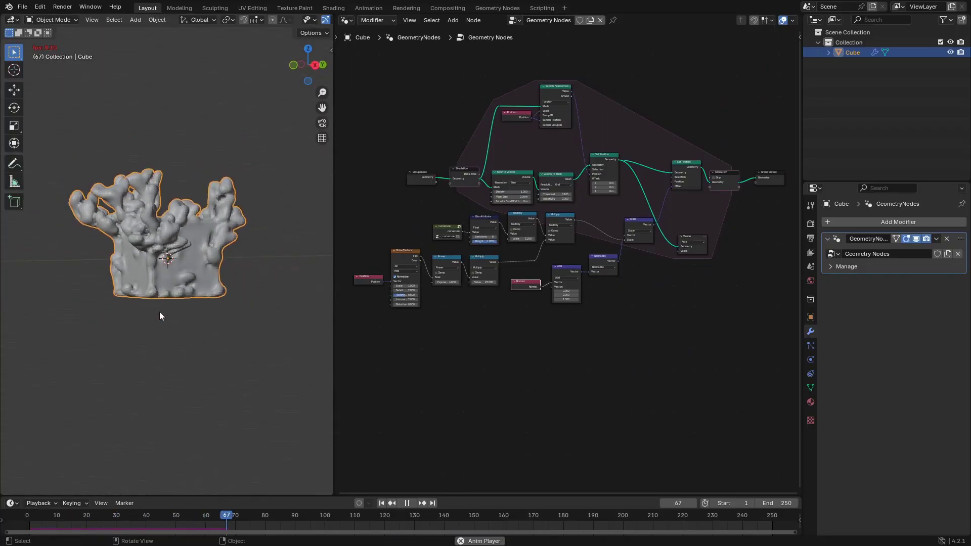
scroll(121, 334, up, 3)
middle_drag(86, 325, 235, 317)
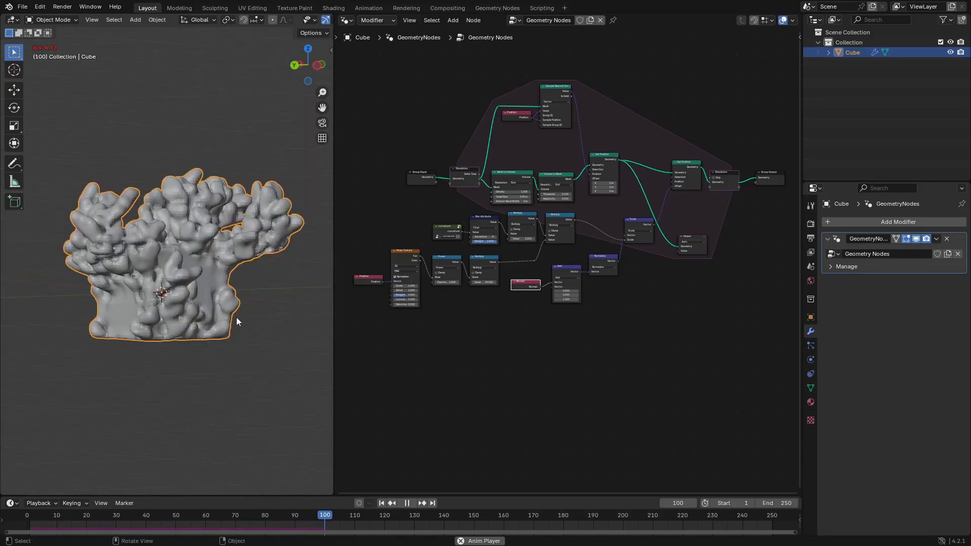
Replay the simulation from the first frame, then stop it, save the file, and return to frame 1.
key(shift+Left)
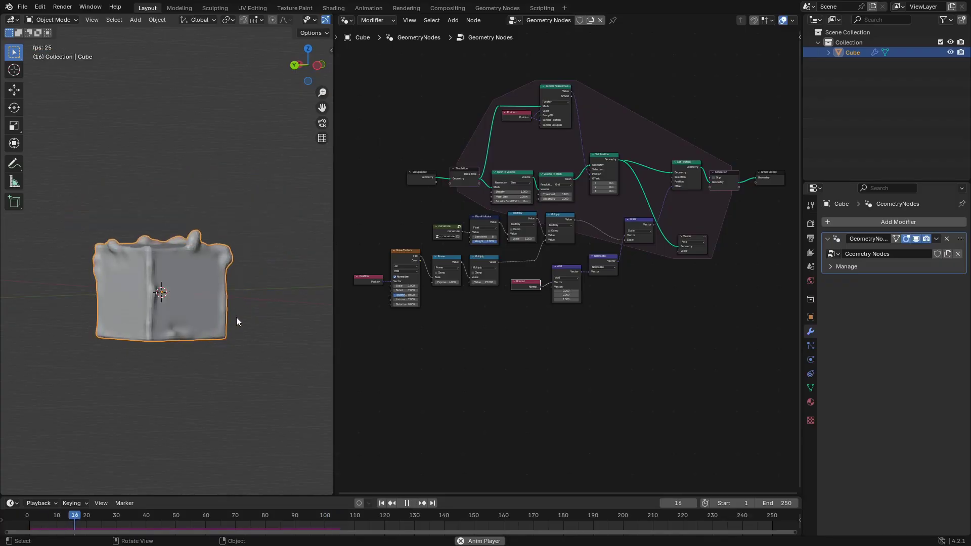
mouse_move(155, 367)
middle_down()
mouse_move(184, 308)
mouse_move(129, 350)
mouse_move(178, 308)
mouse_move(207, 323)
mouse_move(164, 363)
middle_up()
key(space)
scroll(164, 363, down, 3)
key(ctrl+s)
key(shift+Left)
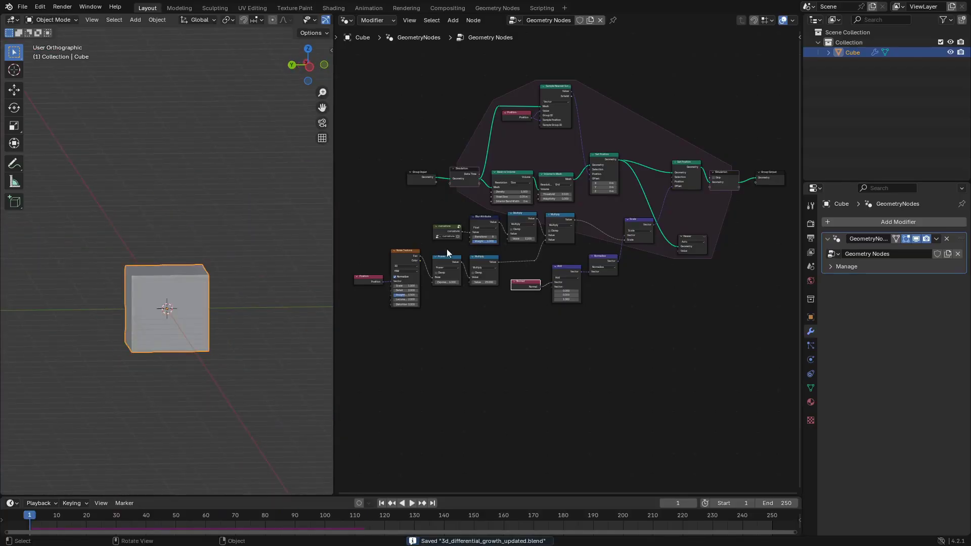
Set the Mesh to Volume voxel size to 0.01 m and test-play the simulation.
scroll(531, 175, up, 10)
click(470, 228)
text(0.01)
key(Return)
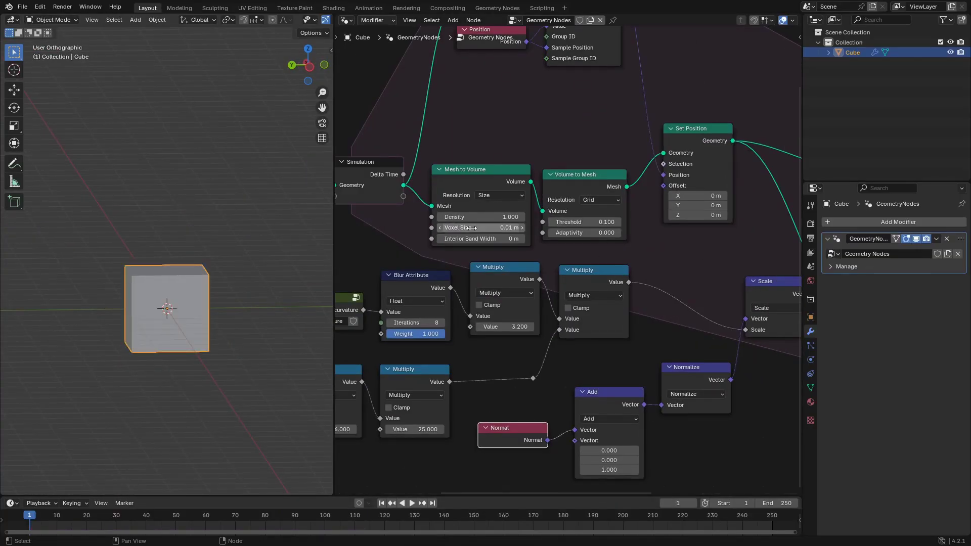
key(space)
middle_drag(114, 301, 204, 330)
scroll(174, 324, up, 7)
key(space)
Set the Mesh to Volume voxel size to 0.02 m and restart the simulation from the first frame.
click(487, 227)
text(0.02)
key(Return)
key(shift+Left)
key(space)
Examine the finer growth from several angles during playback and stop at frame 127.
scroll(167, 328, down, 3)
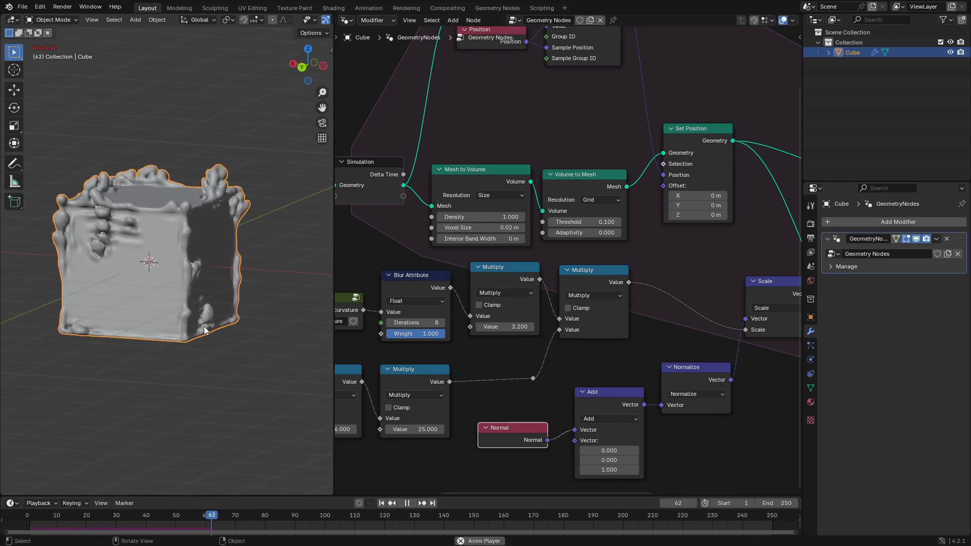
middle_drag(205, 330, 153, 329)
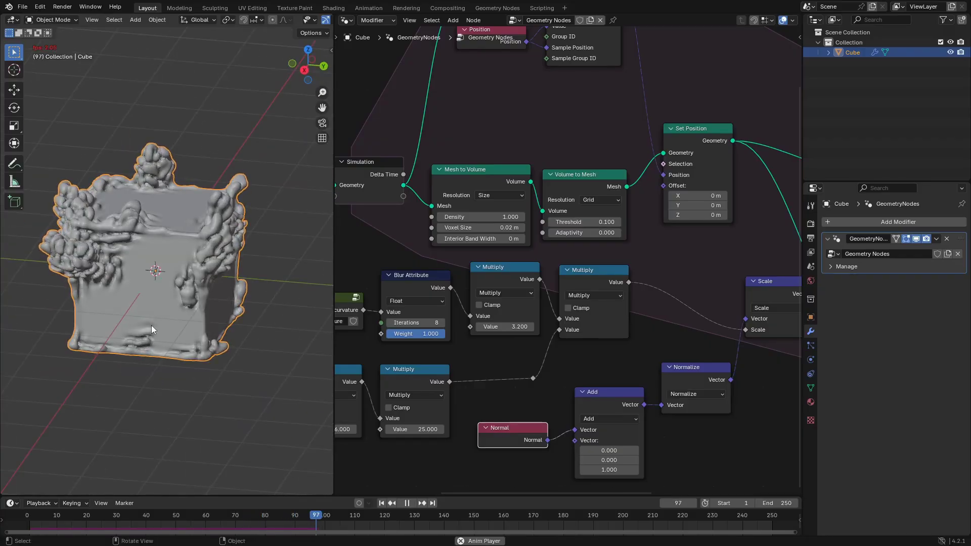
middle_drag(150, 325, 184, 345)
scroll(175, 359, up, 3)
scroll(175, 359, down, 3)
key(space)
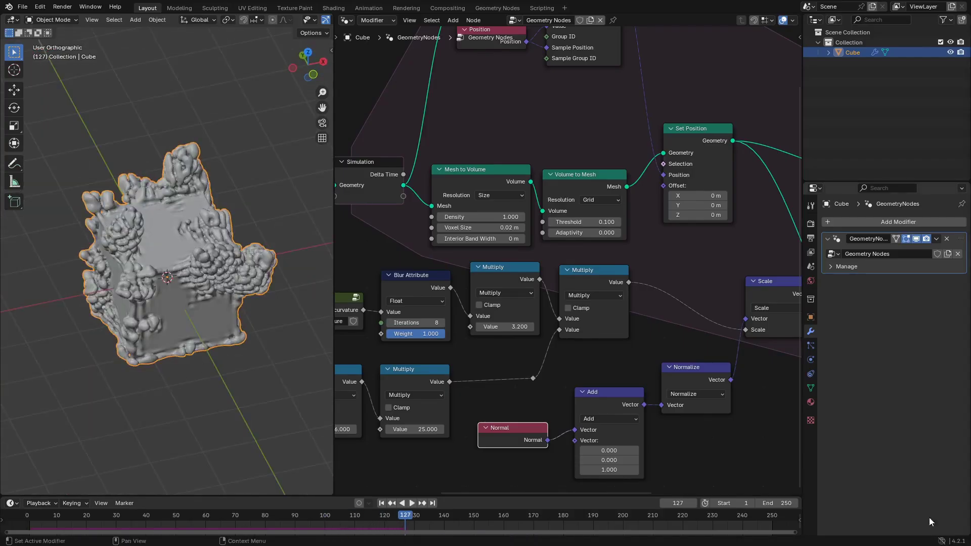
Return to the first frame and save the file.
middle_drag(202, 273, 221, 278)
key(shift+Left)
key(ctrl+s)
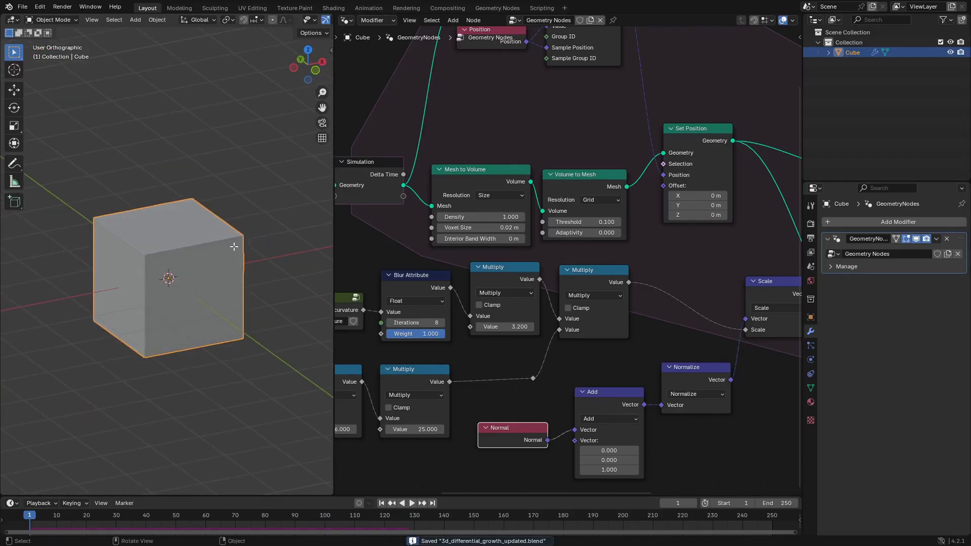
Replace the cube's mesh with a Monkey primitive in Edit Mode, align to the front view, and return to Object Mode.
key(Tab)
key(x)
click(208, 268)
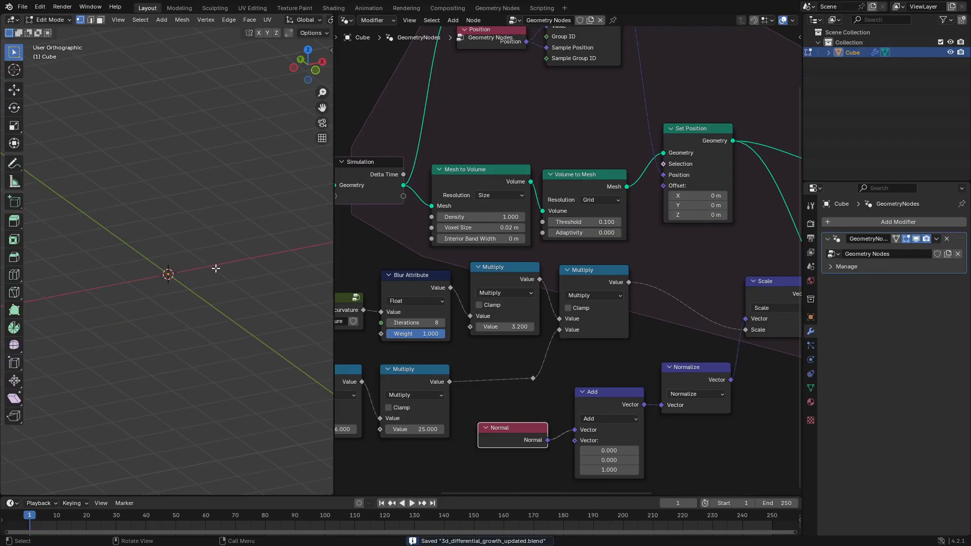
key(shift+a)
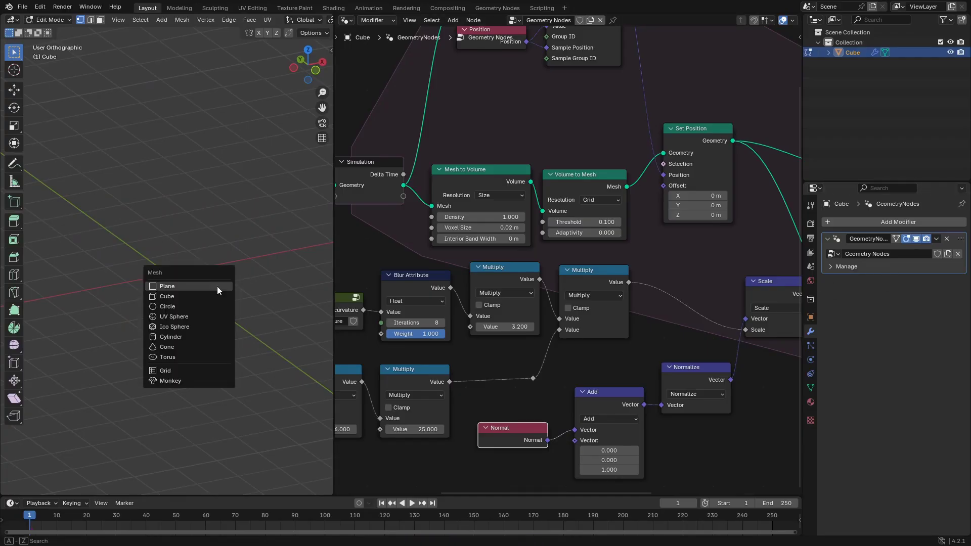
click(175, 381)
alt+middle_drag(175, 381, 138, 340)
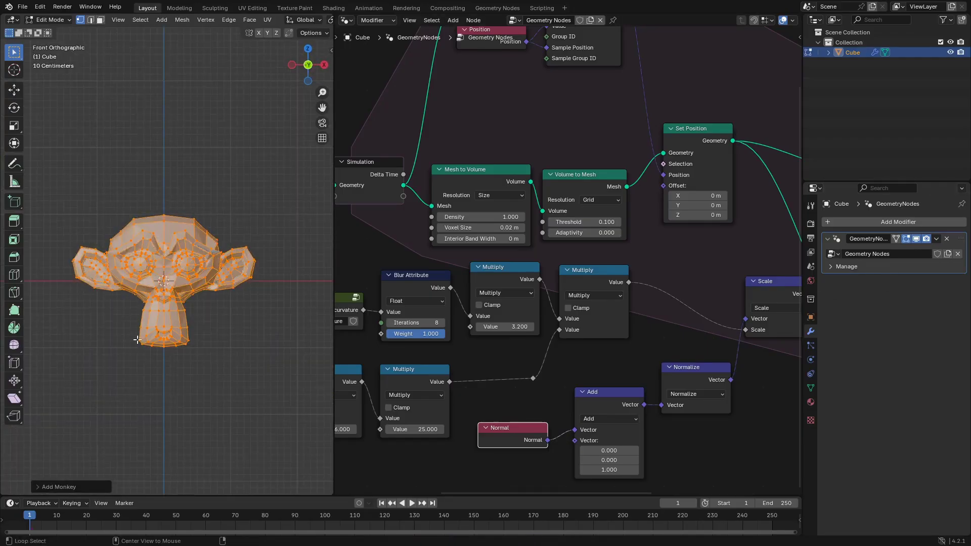
key(Tab)
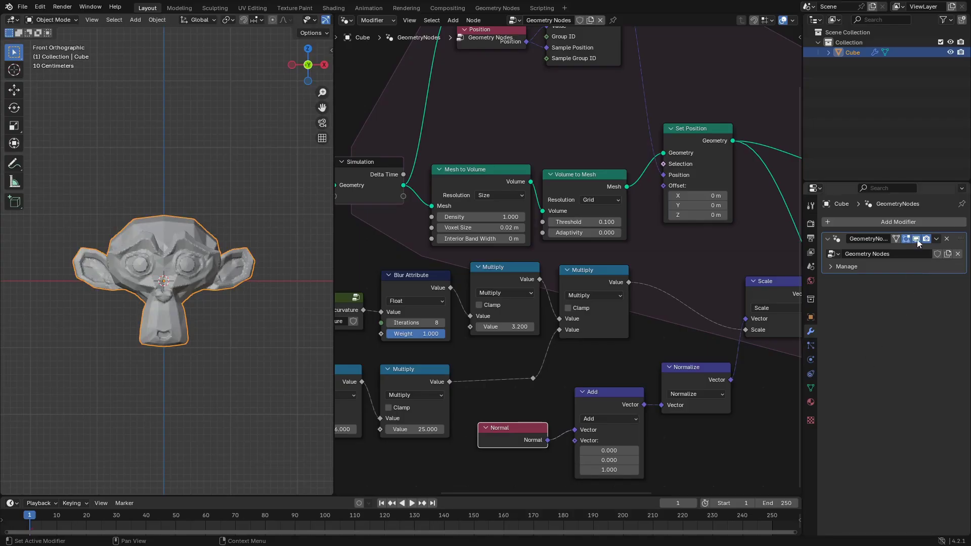
click(898, 218)
text(s)
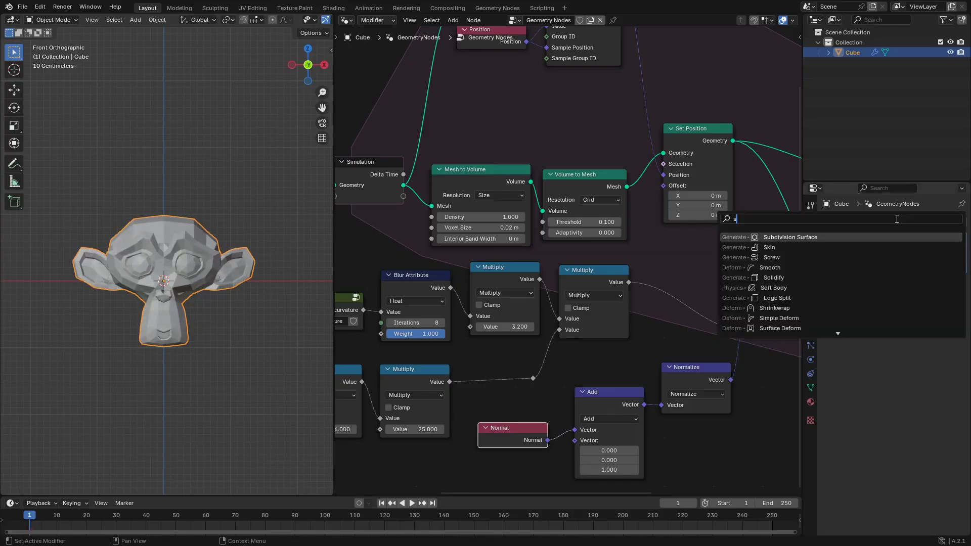
text(ubd)
click(710, 87)
Add a Subdivision Surface modifier to the monkey and place it before the Geometry Nodes modifier.
click(888, 222)
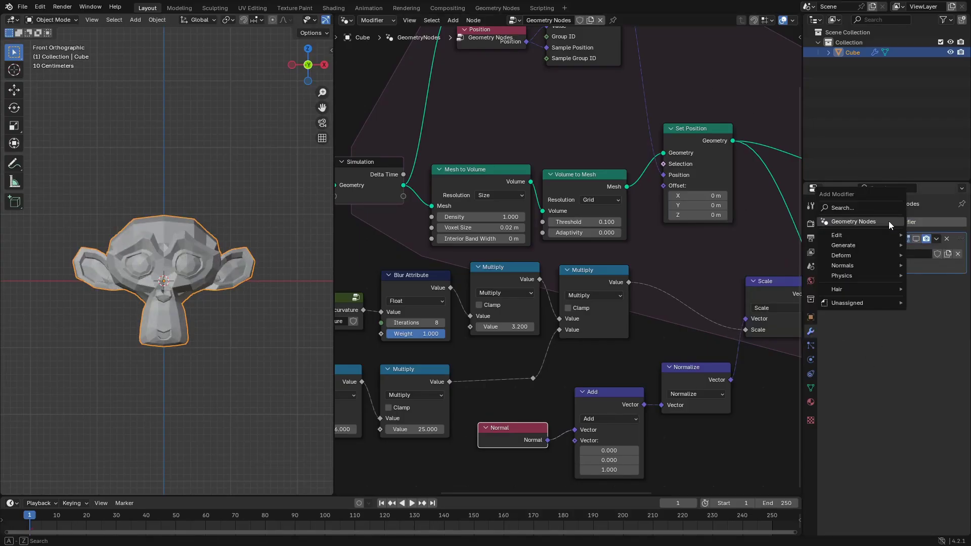
text(subdiv)
key(Return)
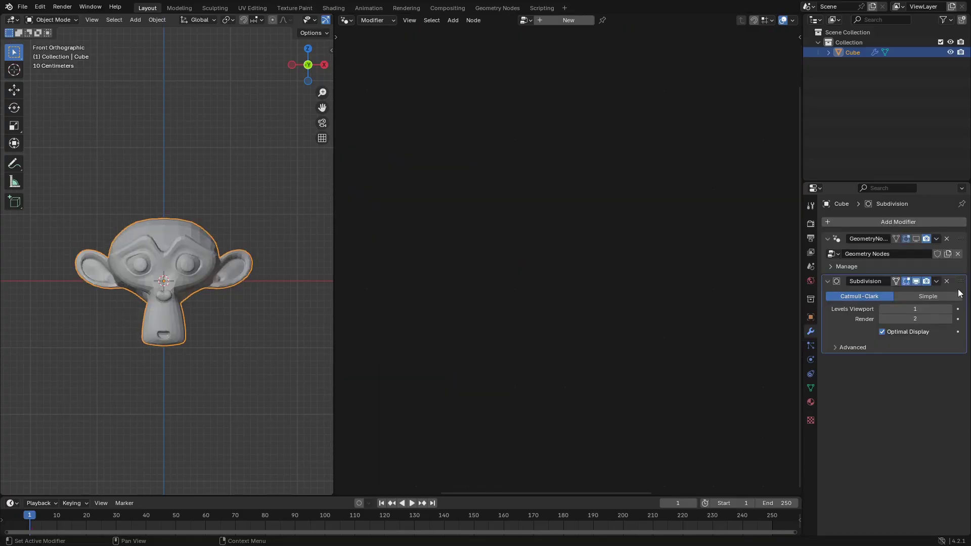
drag(961, 281, 960, 237)
Set the Subdivision modifier's viewport levels to 2 and apply it.
click(949, 266)
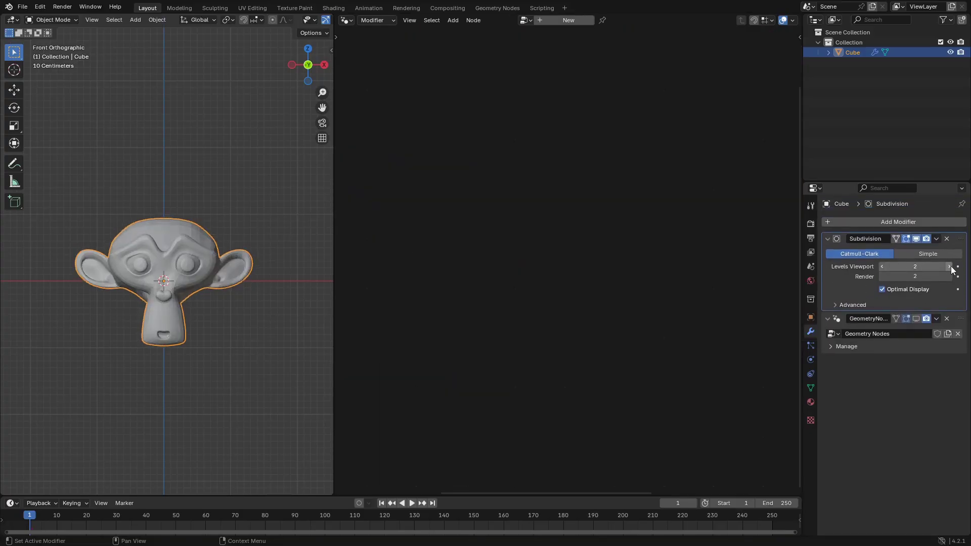
key(ctrl+a)
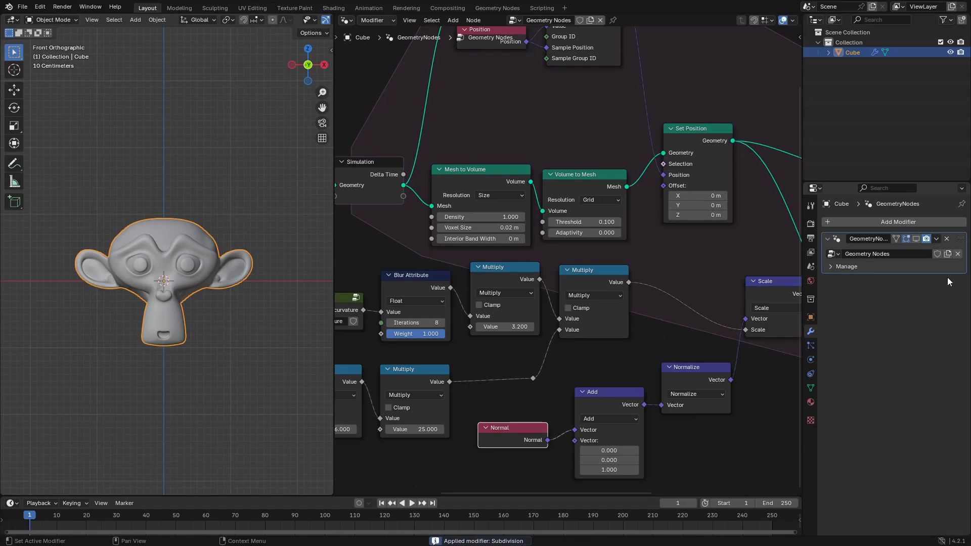
Rename both the modifier and its node group to differential_growth and save the file.
double_click(869, 240)
text(differential_gr)
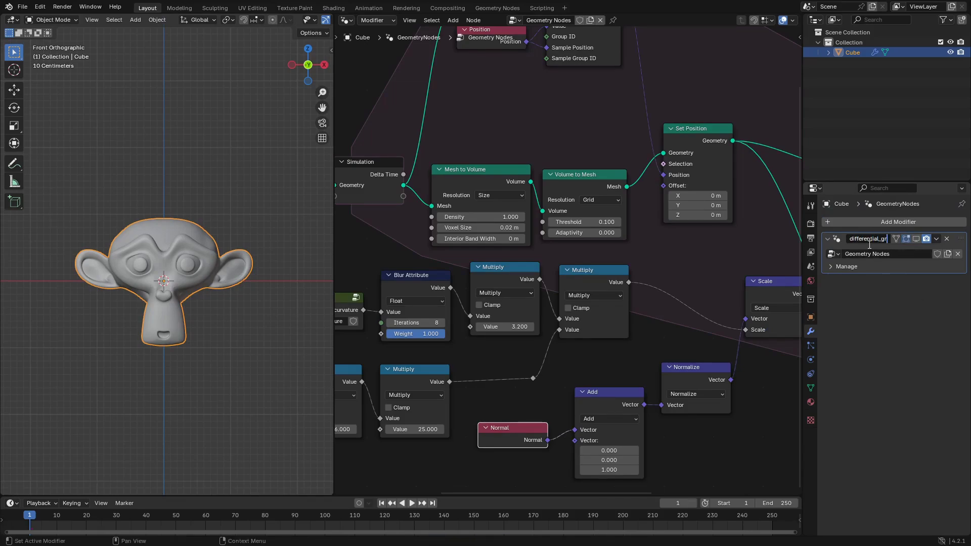
text(owth)
key(Return)
text(differential_growth)
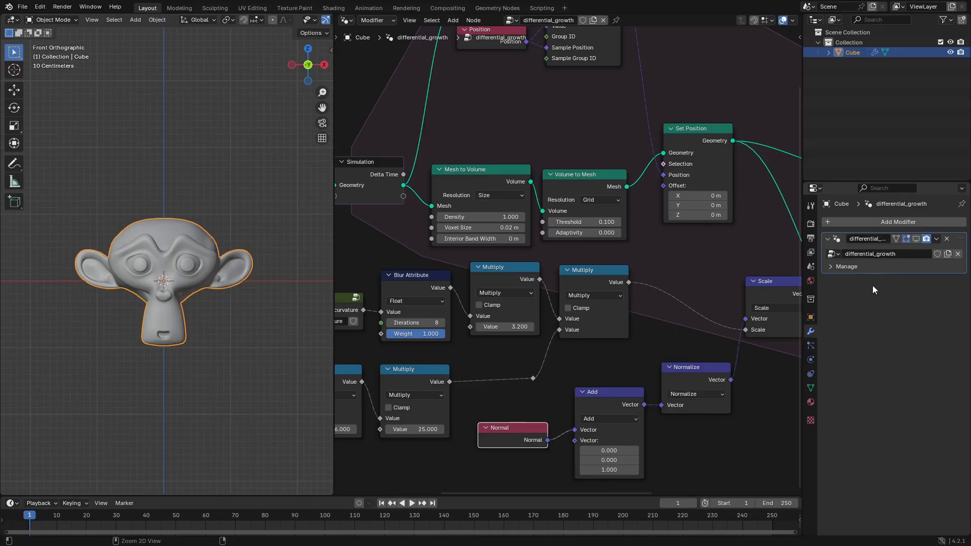
key(ctrl+s)
Play and stop the animation, return to the first frame, and save the file.
key(space)
key(space)
key(shift+Left)
key(ctrl+s)
Enable the differential_growth modifier in the viewport, test-play the simulation on the monkey, and deselect the monkey.
click(915, 241)
key(space)
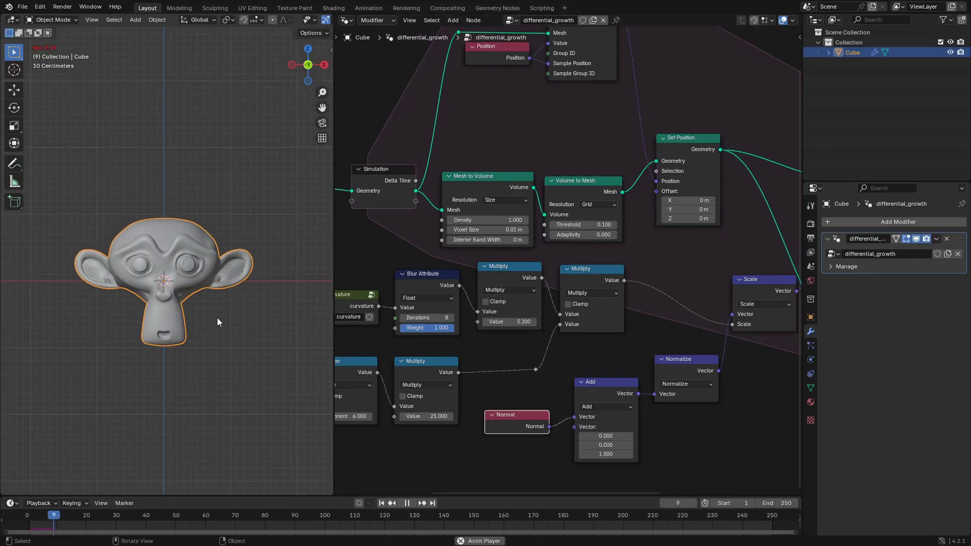
key(space)
click(216, 321)
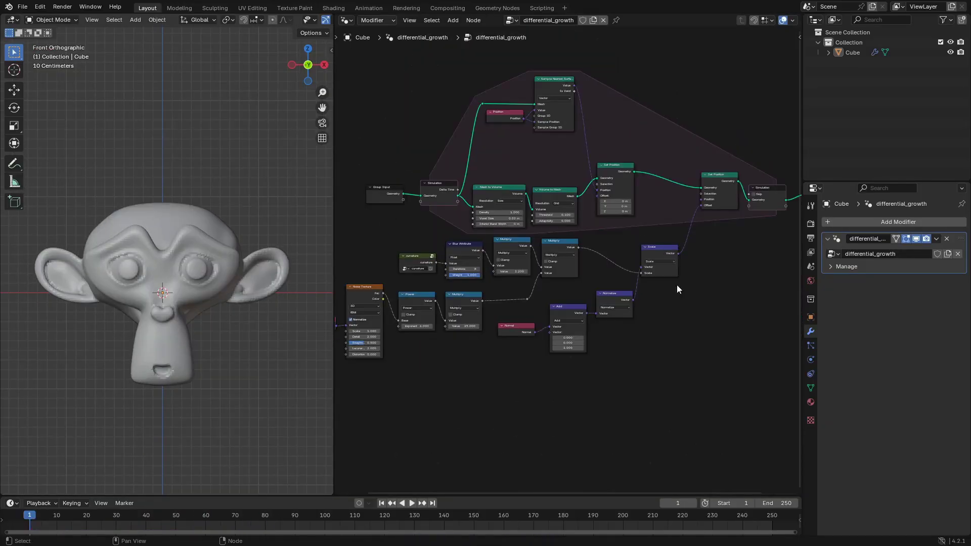
Add a Set Shade Smooth node to the growth node tree.
key(shift+a)
text(set)
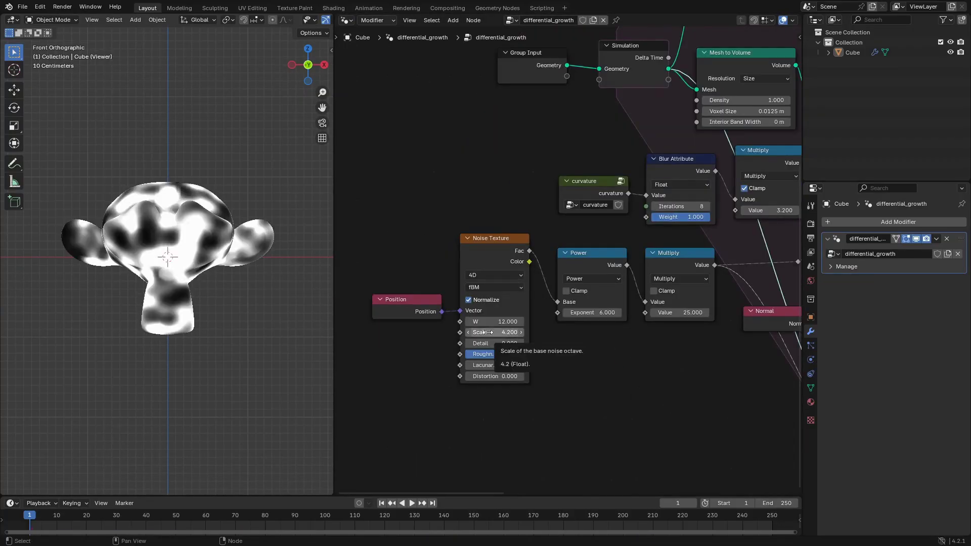
Adjust the 4D Noise Texture's Scale and W values to change the mask pattern on the monkey.
drag(488, 332, 521, 332)
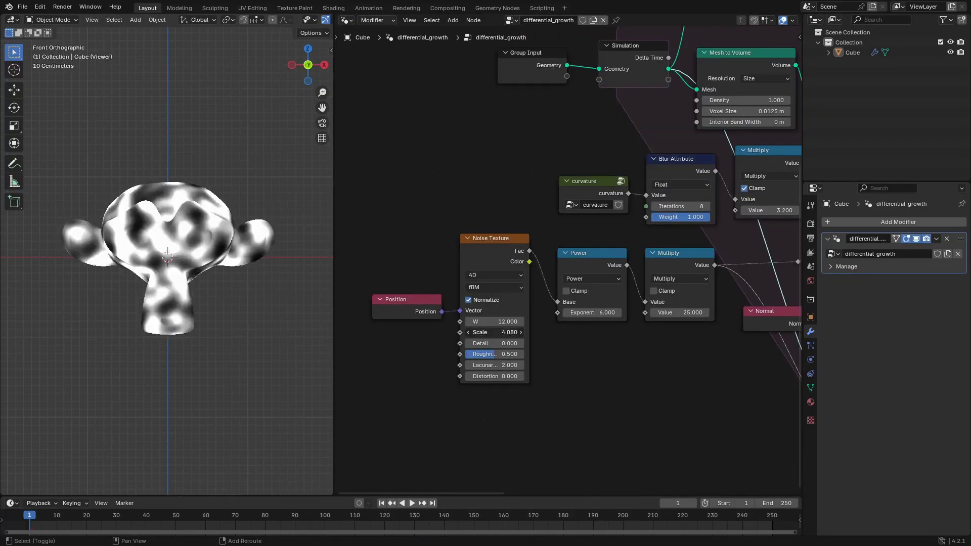
double_click(488, 332)
drag(487, 321, 484, 322)
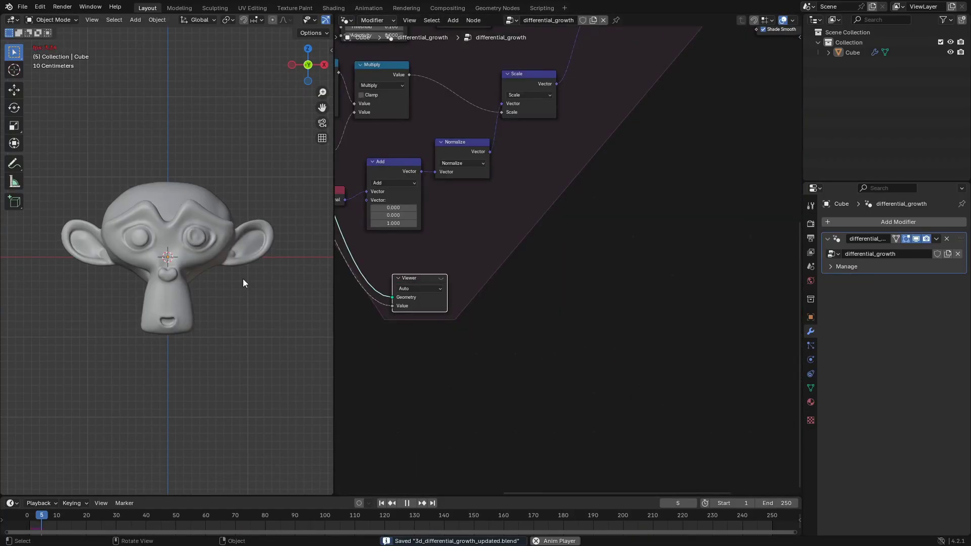
Play the growth simulation on the monkey and examine the result from an angled view.
key(space)
middle_drag(243, 278, 280, 302)
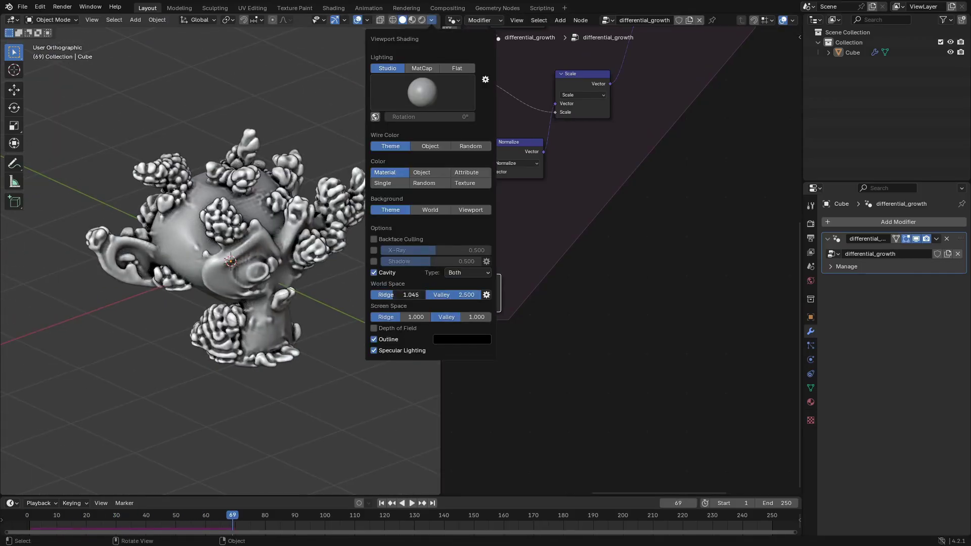
middle_drag(344, 354, 336, 359)
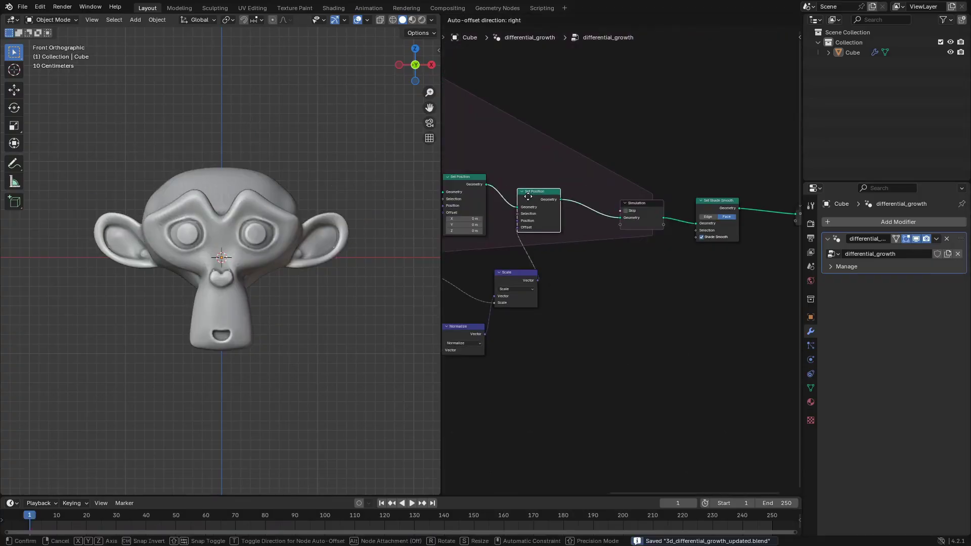
Insert an additional Set Position node between the offset-driven Set Position node and the simulation output, spacing the neighbouring nodes apart.
drag(515, 203, 620, 212)
click(675, 210)
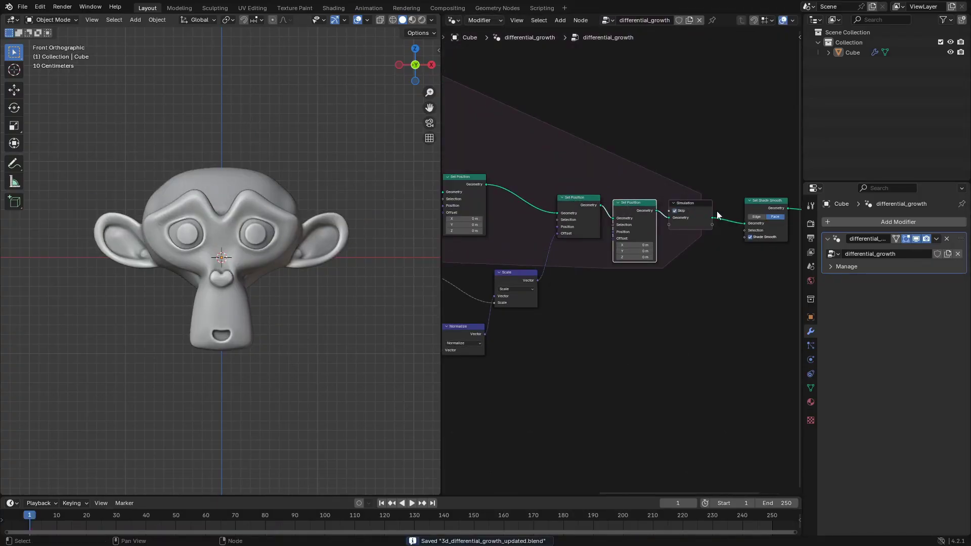
drag(687, 204, 710, 210)
click(645, 209)
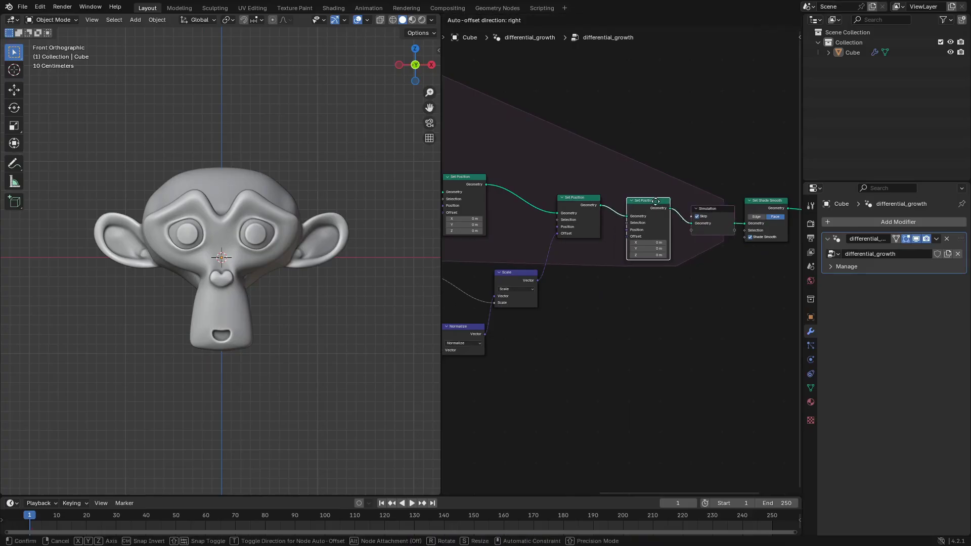
Rearrange the Scale, Normalize, Add and Normal nodes together with the simulation's earlier nodes, and save the file.
scroll(657, 308, down, 4)
drag(627, 204, 629, 184)
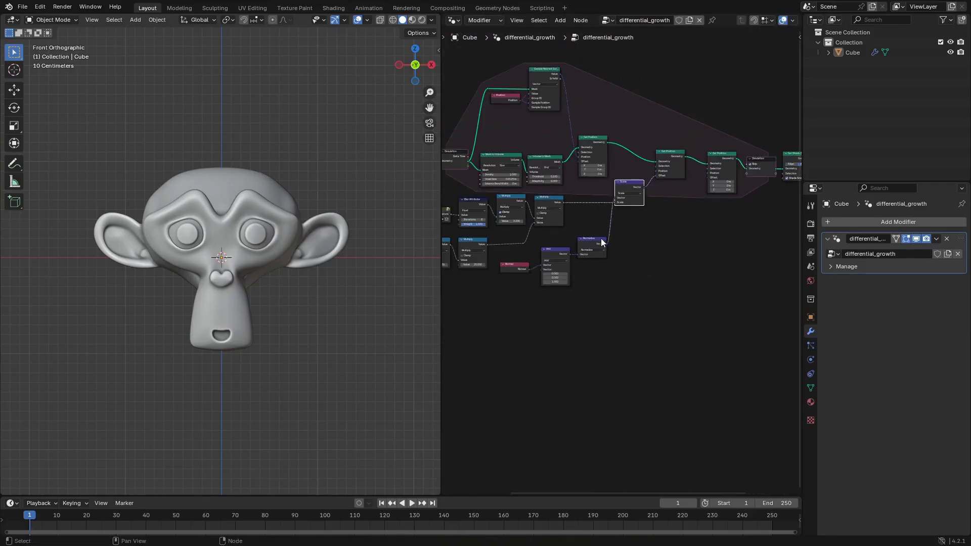
drag(599, 240, 606, 235)
drag(555, 252, 563, 242)
drag(519, 266, 529, 255)
middle_drag(529, 228, 571, 263)
drag(483, 104, 619, 146)
key(g)
click(614, 180)
middle_drag(720, 260, 661, 241)
key(ctrl+s)
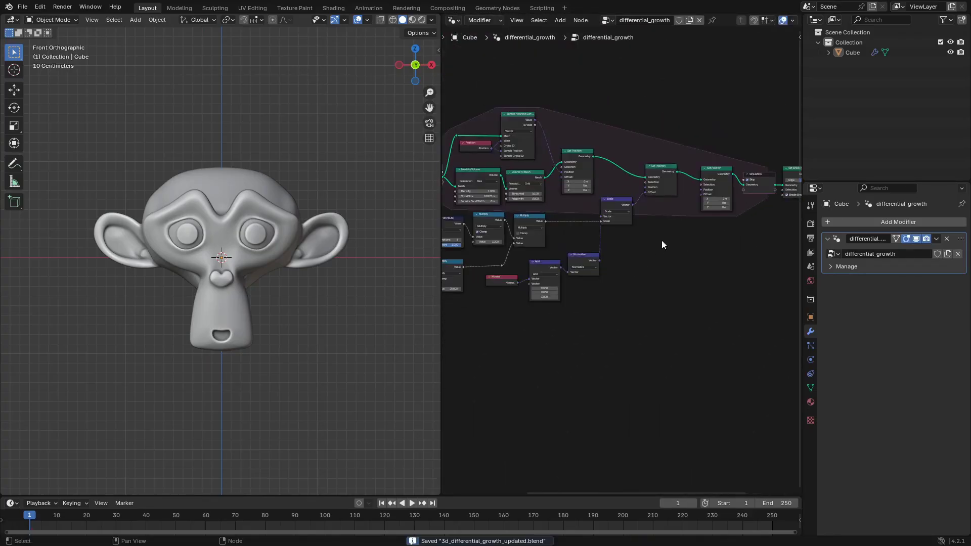
Widen the node editor and reposition the Add, Normalize, Scale and offset-driven Set Position nodes.
drag(441, 318, 275, 318)
middle_drag(584, 275, 669, 284)
scroll(673, 282, up, 4)
drag(447, 283, 449, 282)
drag(501, 267, 498, 269)
click(496, 273)
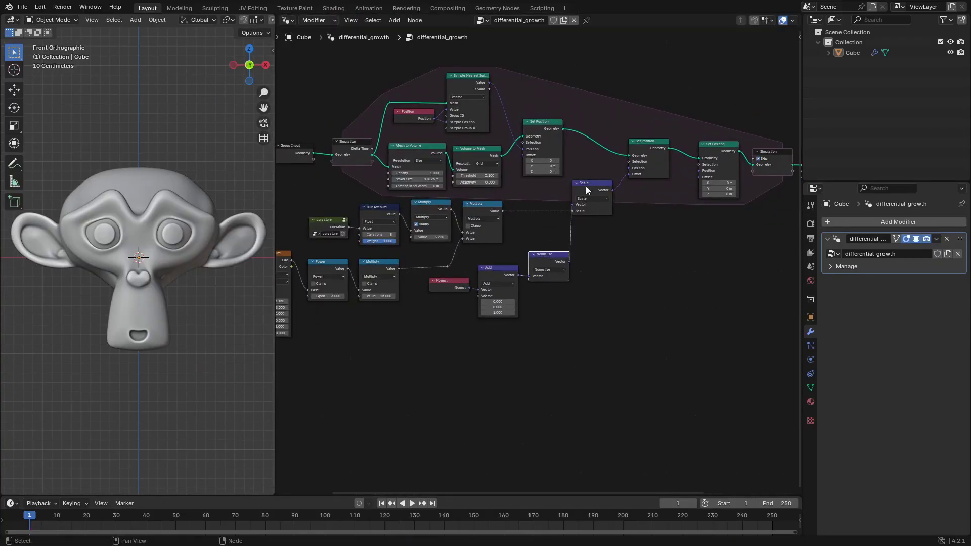
drag(608, 201, 609, 210)
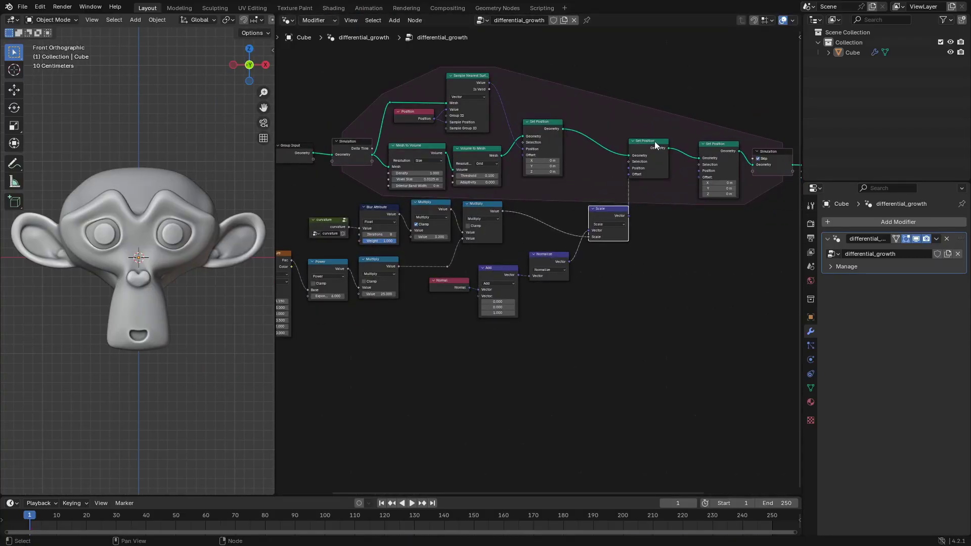
drag(656, 144, 671, 155)
Move the nodes from Group Input through the first Set Position closer to the later simulation nodes, and save the file.
middle_drag(572, 135, 539, 197)
scroll(474, 159, down, 5)
drag(538, 233, 411, 167)
drag(328, 141, 528, 224)
key(g)
click(564, 221)
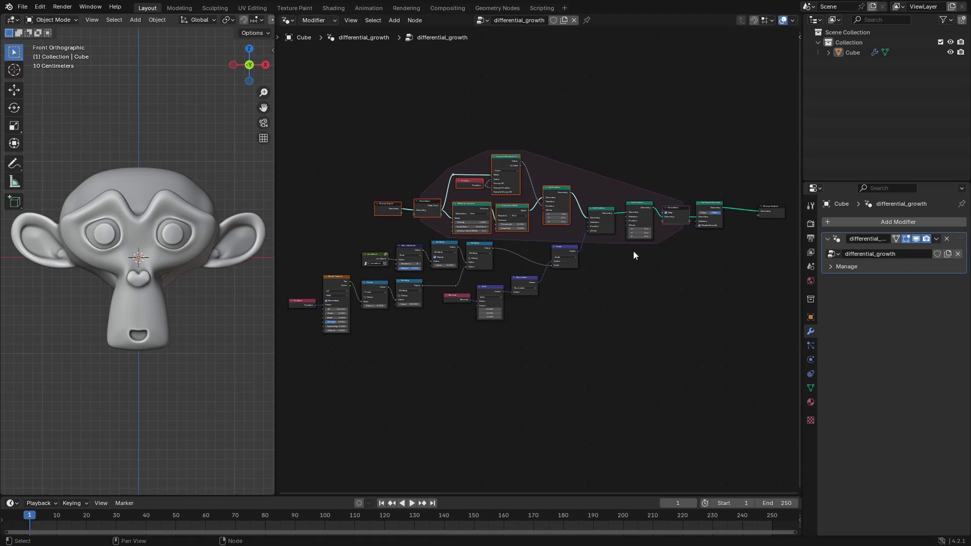
key(ctrl+s)
Tidy the spacing of the Scale, Normalize, Add, Normal and output nodes, and save the file.
scroll(633, 251, up, 5)
drag(591, 180, 589, 179)
drag(776, 193, 742, 195)
middle_drag(486, 246, 581, 171)
scroll(581, 170, up, 4)
drag(575, 165, 575, 143)
drag(503, 227, 511, 193)
drag(430, 245, 442, 232)
drag(364, 263, 380, 270)
click(586, 298)
scroll(542, 262, down, 4)
drag(516, 210, 515, 214)
drag(467, 243, 465, 241)
drag(423, 266, 420, 262)
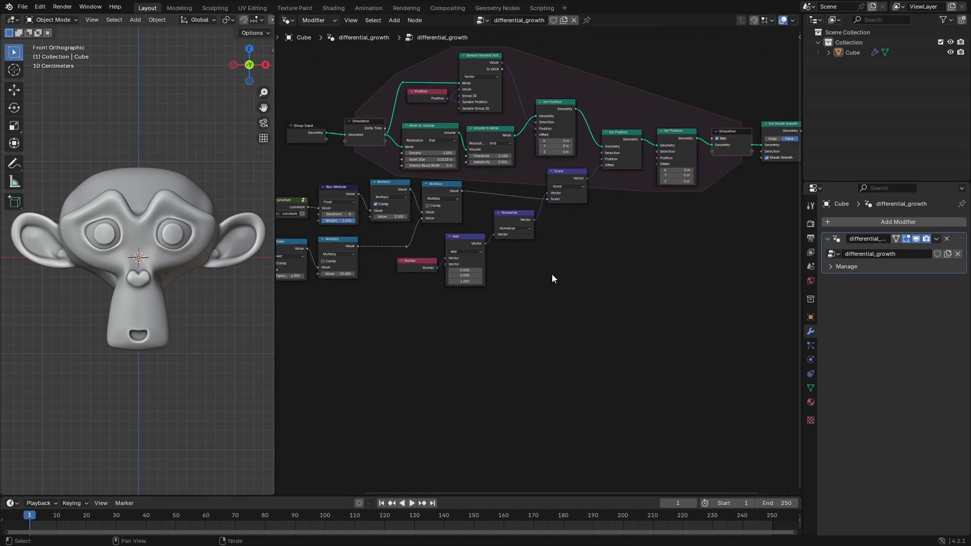
key(ctrl+s)
Add a Position node in the empty area below the Scale and Normalize nodes.
middle_drag(644, 252, 581, 296)
key(shift+a)
text(pos)
key(Return)
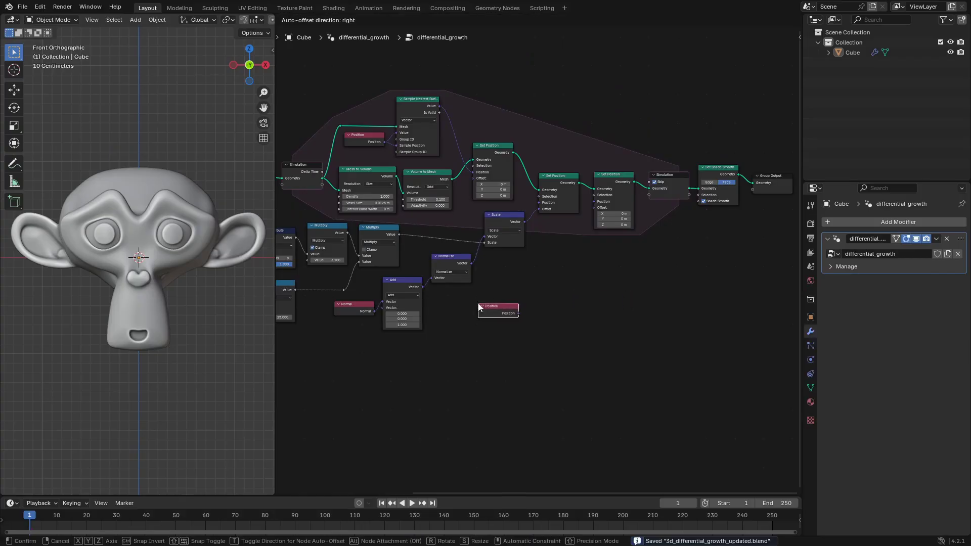
click(478, 304)
key(shift+a)
text(sep)
key(Return)
click(525, 275)
mouse_move(500, 311)
mouse_down()
mouse_move(467, 340)
mouse_move(525, 304)
mouse_move(501, 329)
mouse_up()
drag(467, 337, 428, 351)
click(402, 335)
key(h)
drag(501, 325, 477, 339)
scroll(571, 305, up, 2)
key(shift+a)
text(combin)
key(Return)
click(573, 301)
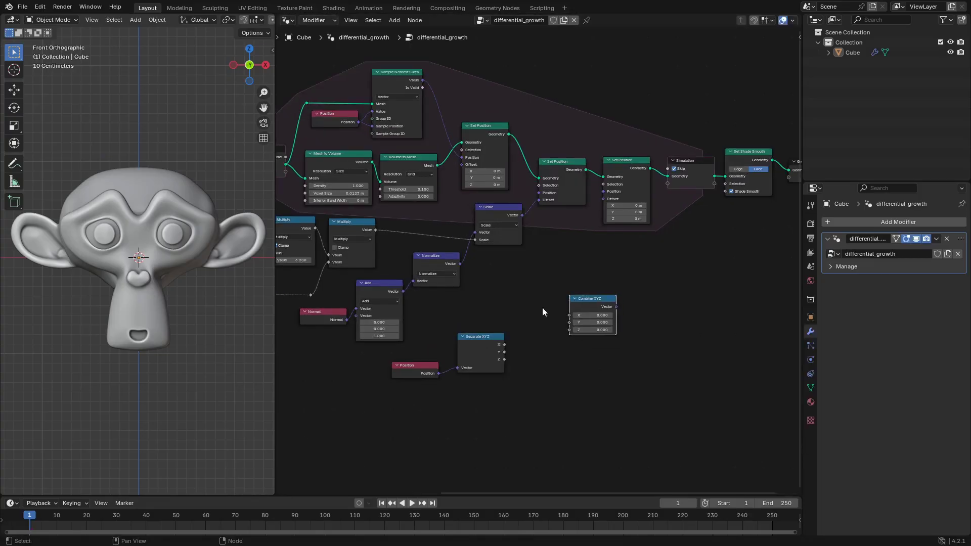
key(x)
click(486, 344)
key(x)
Add a Vector Math node fed by the new Position node and set its operation to Multiply.
drag(438, 374, 478, 338)
text(vec math)
key(Return)
click(473, 338)
click(493, 353)
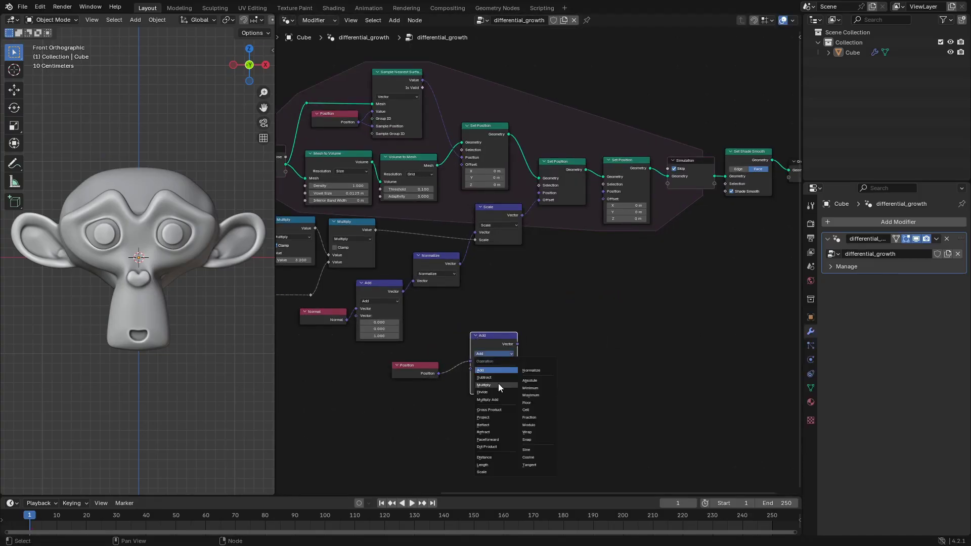
click(499, 385)
Set the Multiply vector to 1, 0, 1 and line the node up with the Position node.
double_click(493, 375)
text(1)
key(Tab)
key(Tab)
text(1)
drag(497, 336, 473, 331)
click(423, 370)
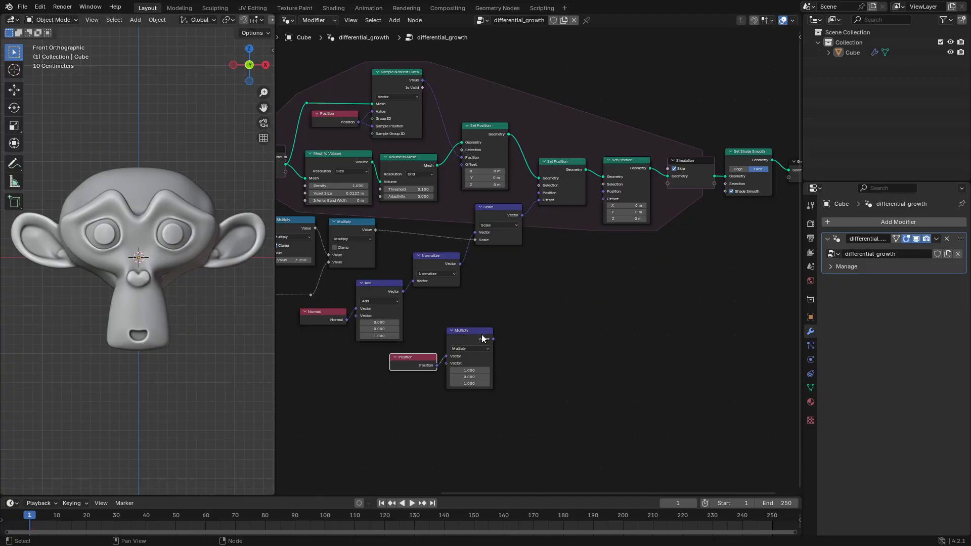
Scale the multiplied vector by 0.010 and feed it into a new Euler to Rotation node.
scroll(571, 337, up, 1)
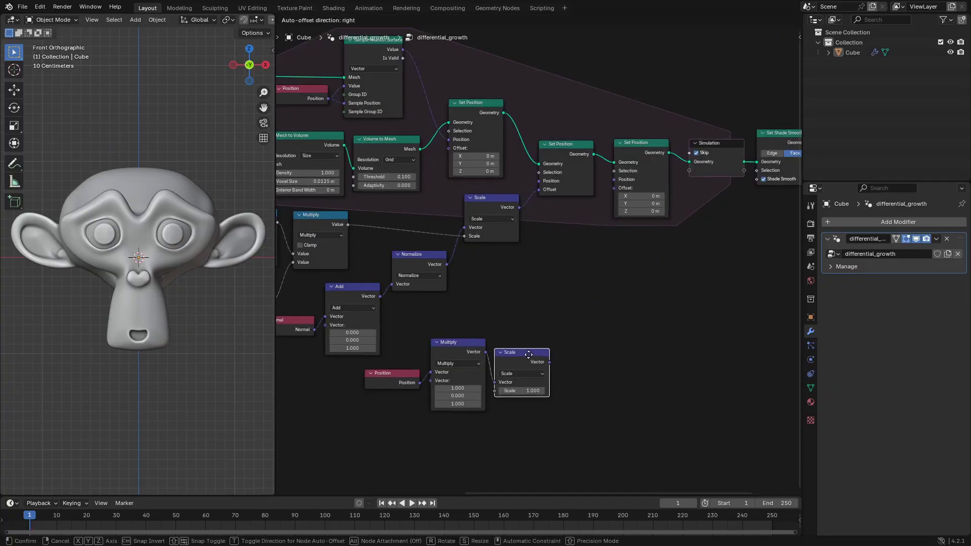
text(1)
key(Return)
key(shift+a)
text(eul)
key(Return)
click(584, 314)
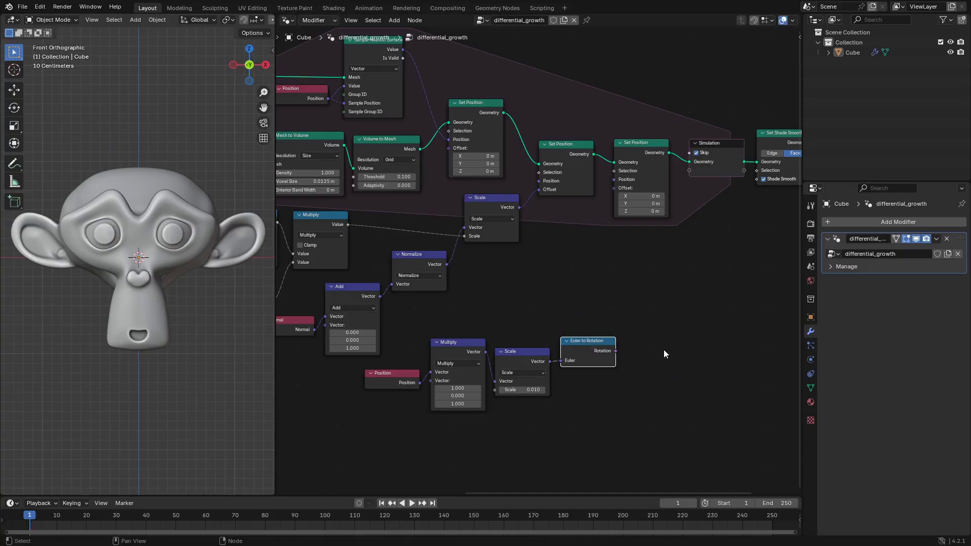
Add a Rotate Vector node combining Position with that rotation, and connect it to the last Set Position node's Position input.
text(rotate v)
key(Return)
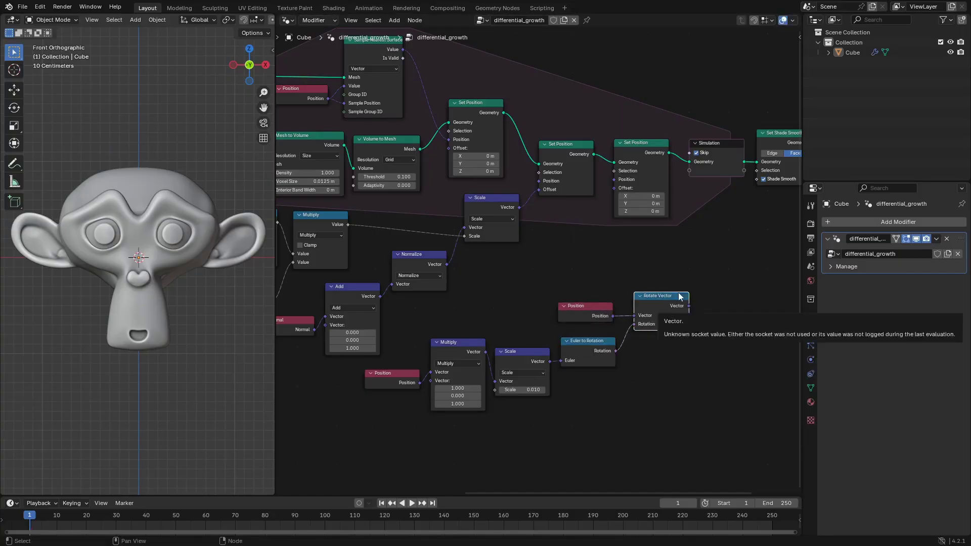
drag(611, 183, 611, 183)
Reposition the rotation node chain and lower the last Set Position node to tidy the layout.
scroll(650, 351, down, 4)
middle_drag(555, 267, 587, 239)
drag(464, 275, 691, 365)
key(g)
drag(645, 146, 648, 171)
scroll(569, 318, down, 5)
key(g)
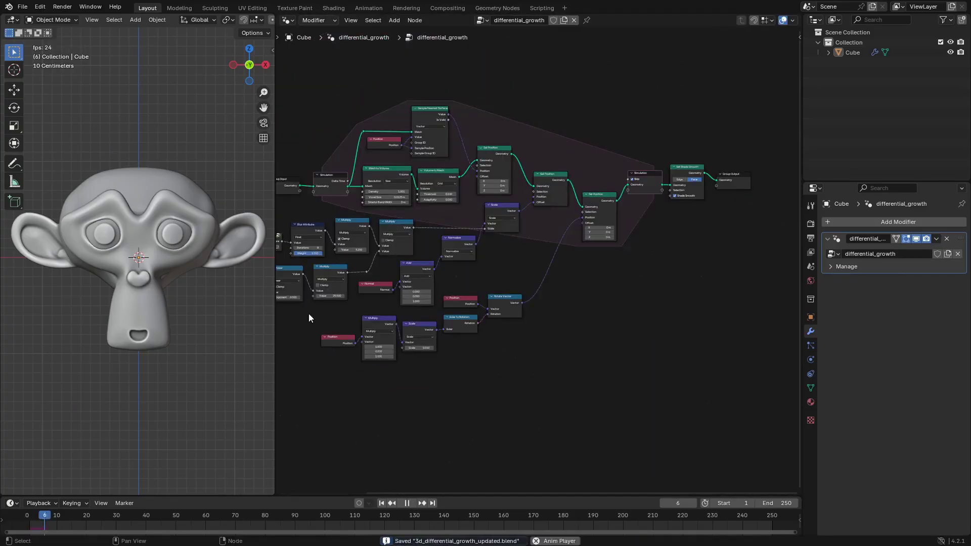
Play the twisting growth in an enlarged viewport with overlays hidden, and return to the first frame.
scroll(309, 317, up, 4)
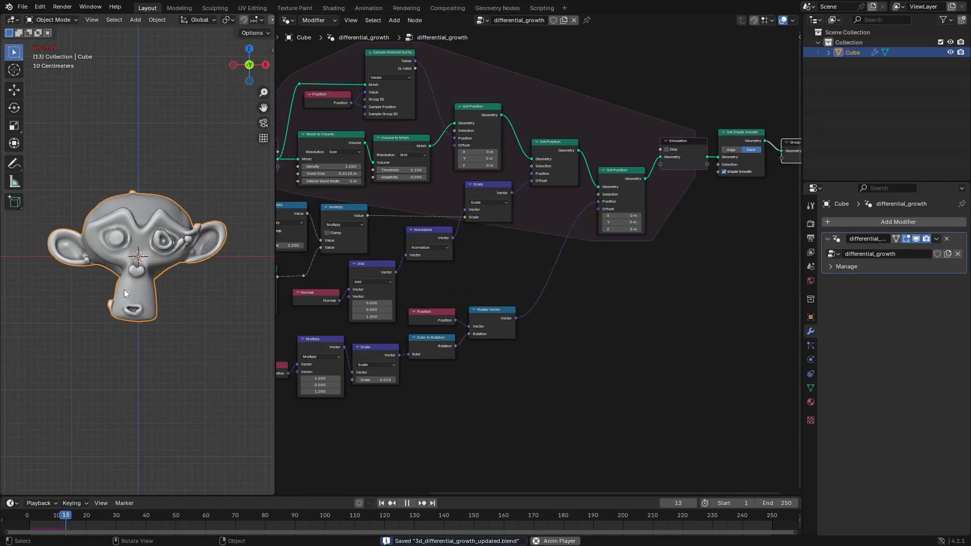
drag(274, 303, 512, 309)
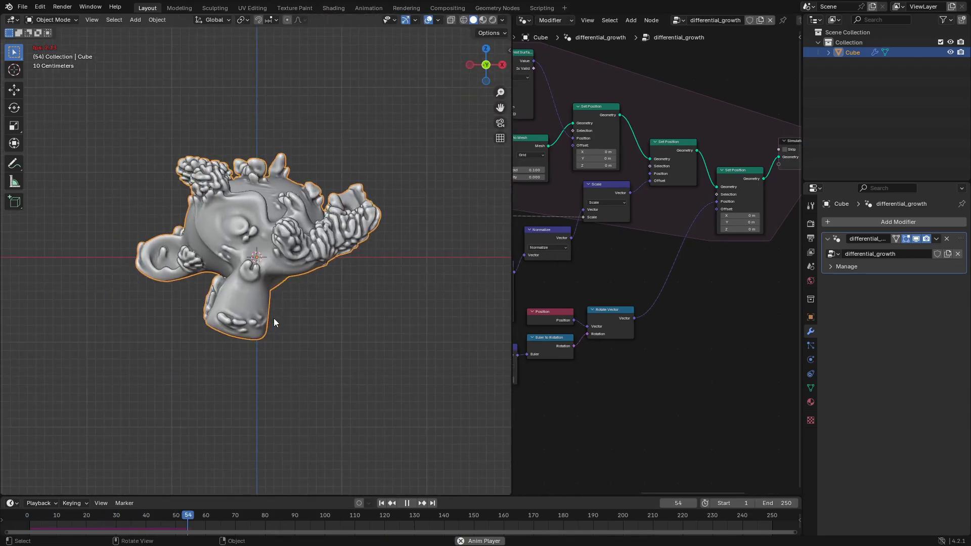
key(shift+alt+z)
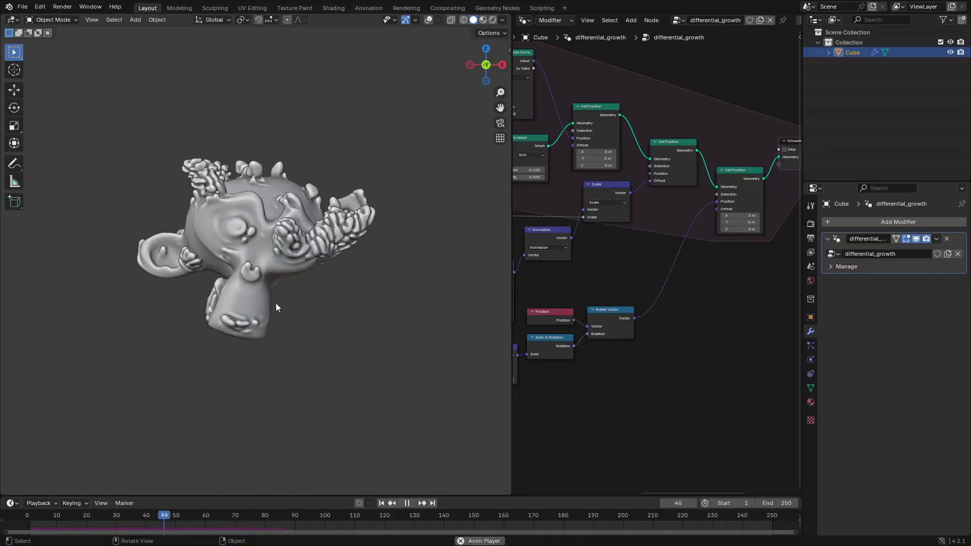
key(shift+Left)
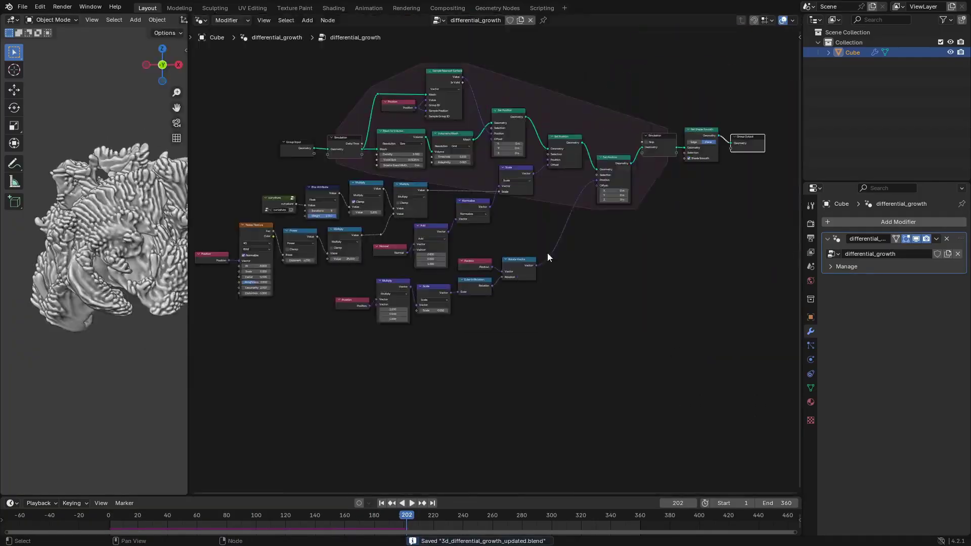
Insert a Set Material node between Set Shade Smooth and Group Output, and assign the material named material.
scroll(627, 263, up, 2)
middle_drag(627, 262, 448, 345)
scroll(590, 257, up, 1)
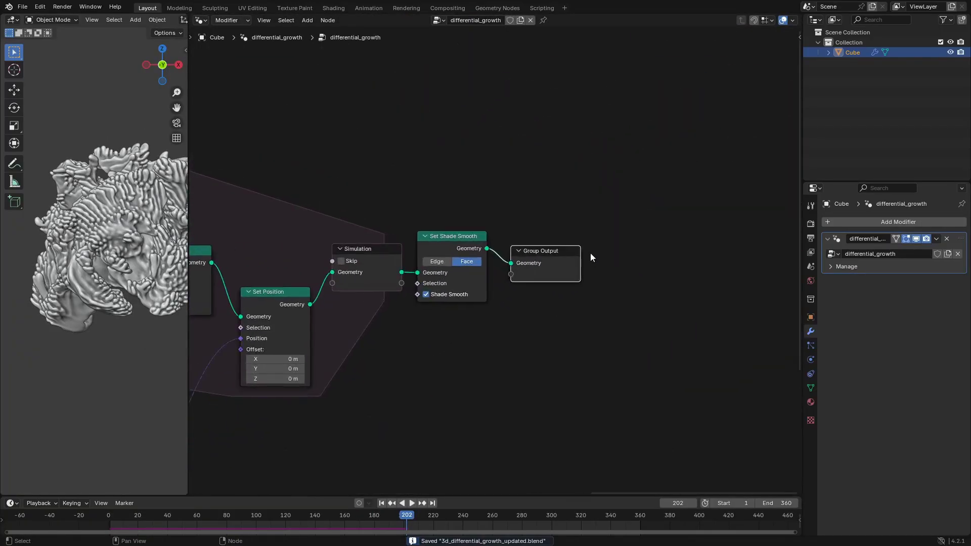
middle_drag(84, 269, 93, 273)
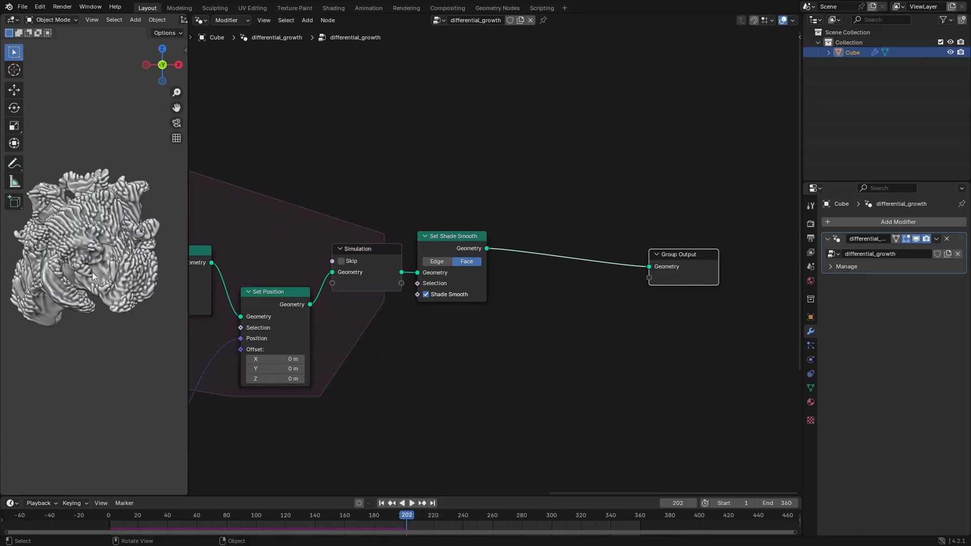
scroll(551, 347, down, 1)
key(shift+a)
text(set mat)
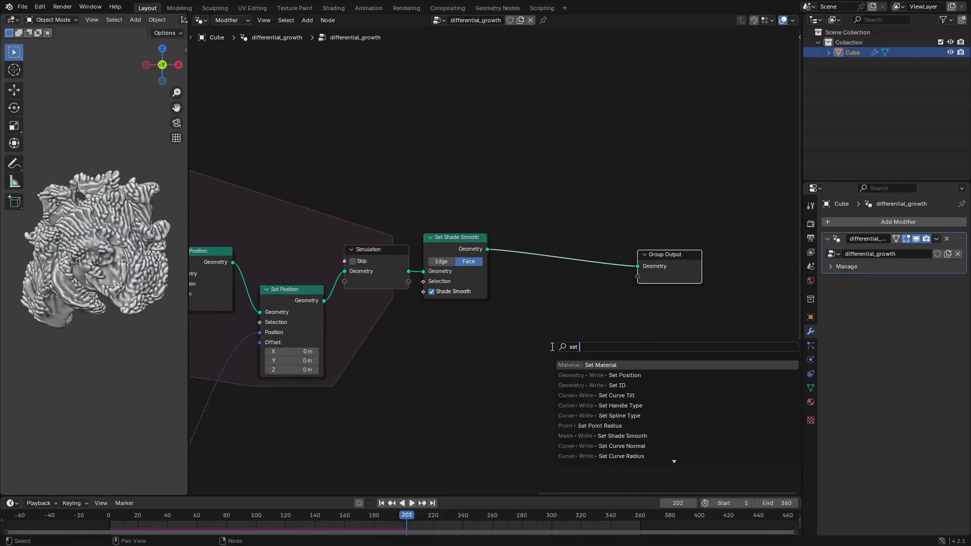
key(Return)
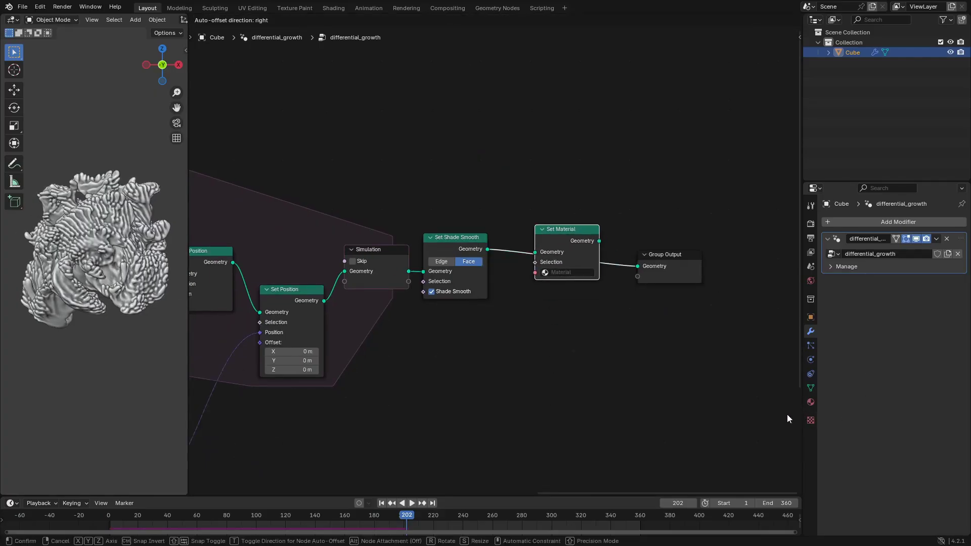
click(810, 403)
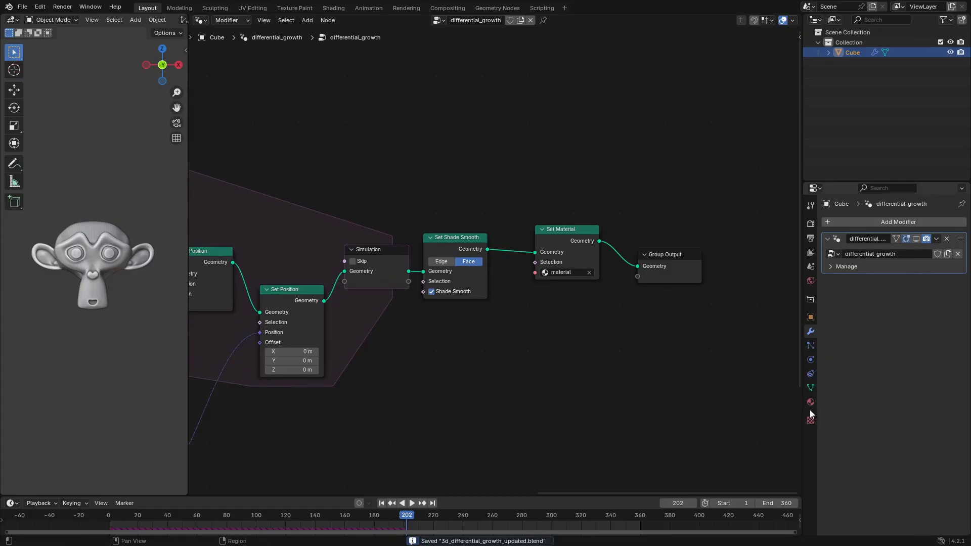
Enable the differential_growth modifier in the viewport and open the object's physics settings.
click(916, 239)
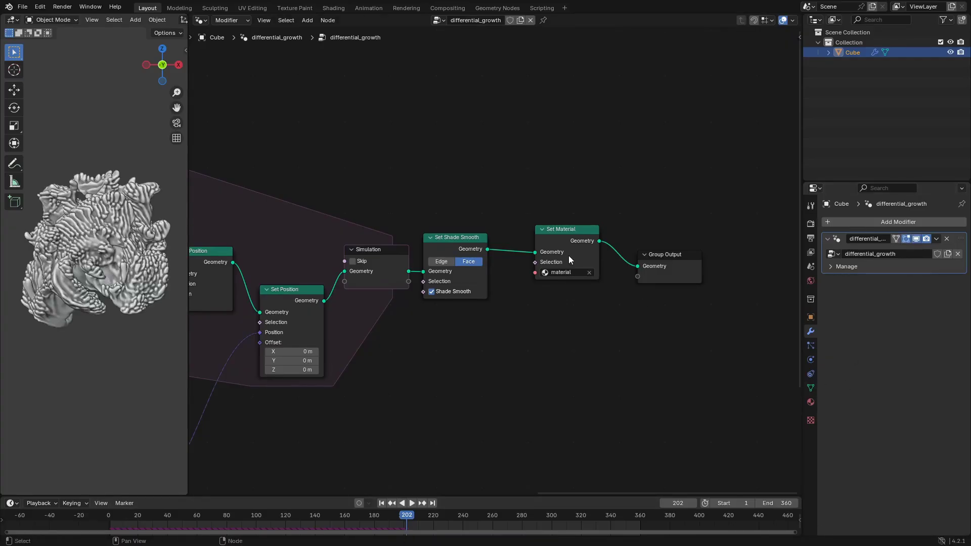
click(811, 317)
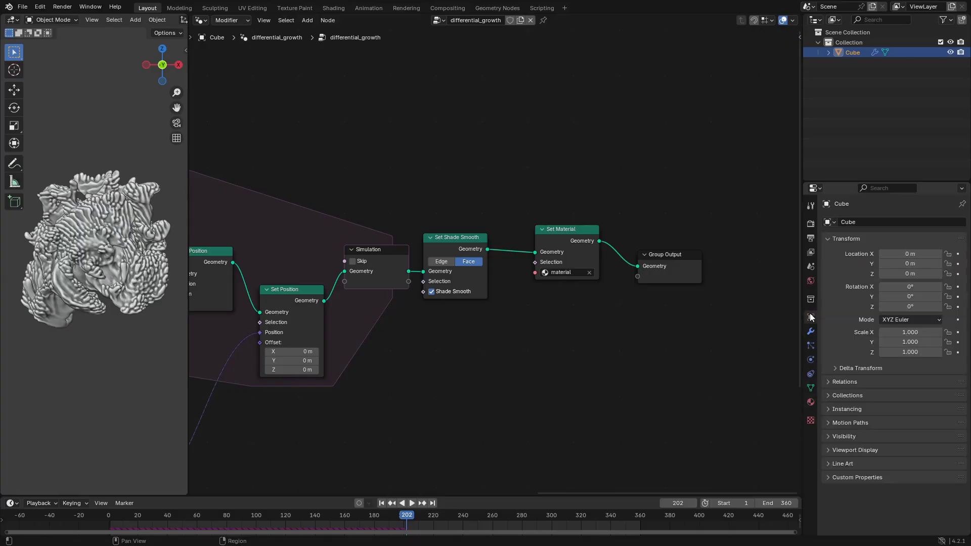
click(810, 359)
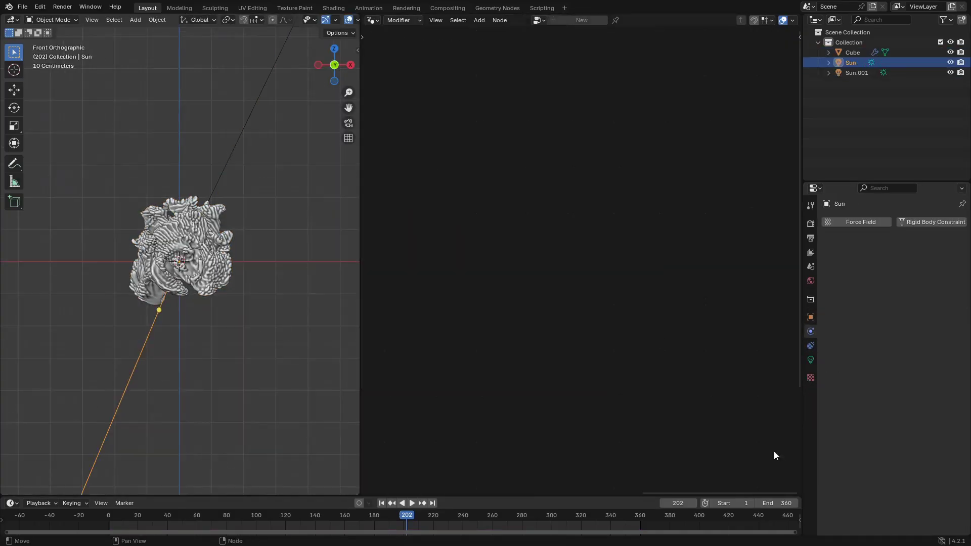
Switch the viewport to Rendered shading and open the Cycles viewport Max Samples value for editing.
key(z)
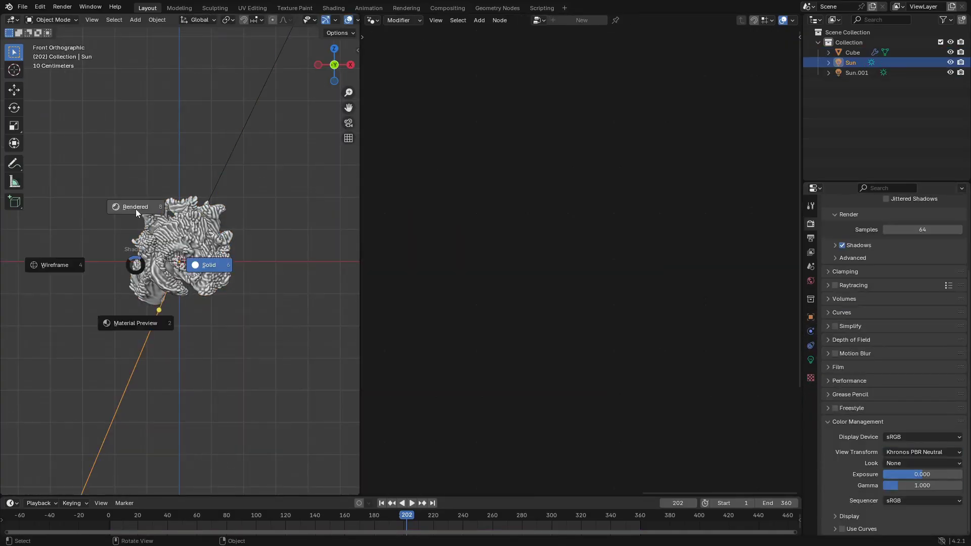
click(135, 208)
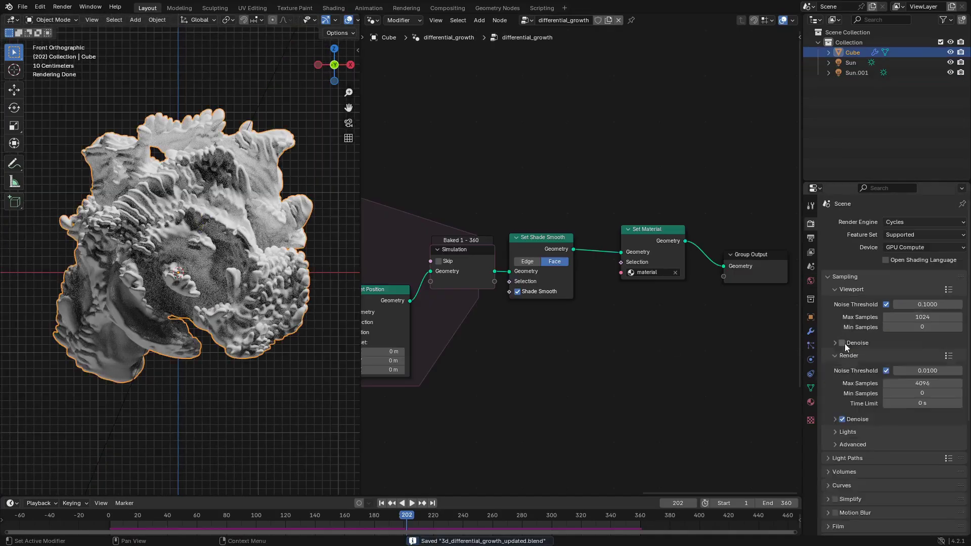
double_click(923, 317)
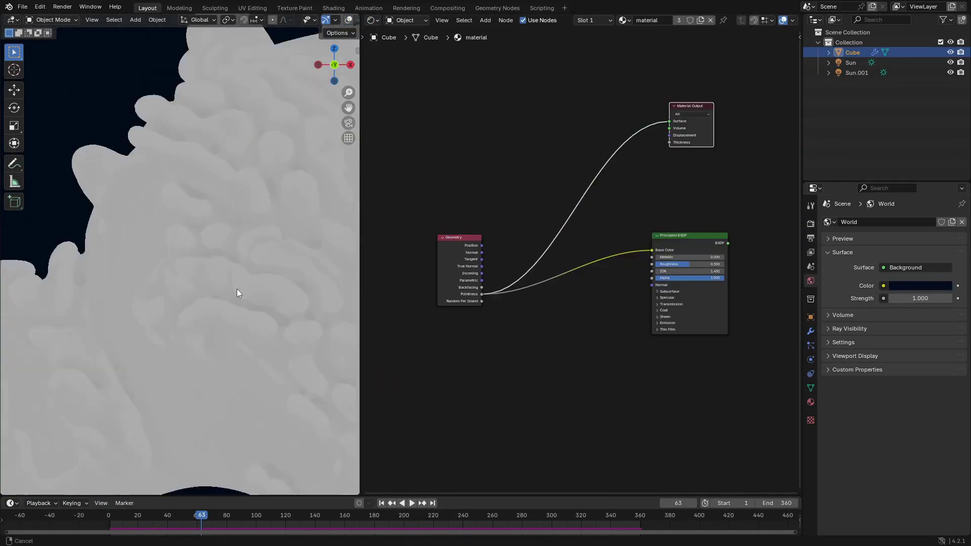
Process the material's Pointiness through clamped Subtract 0.200, Power 9.600, Multiply 10000 and Subtract 0.100 math nodes.
click(591, 180)
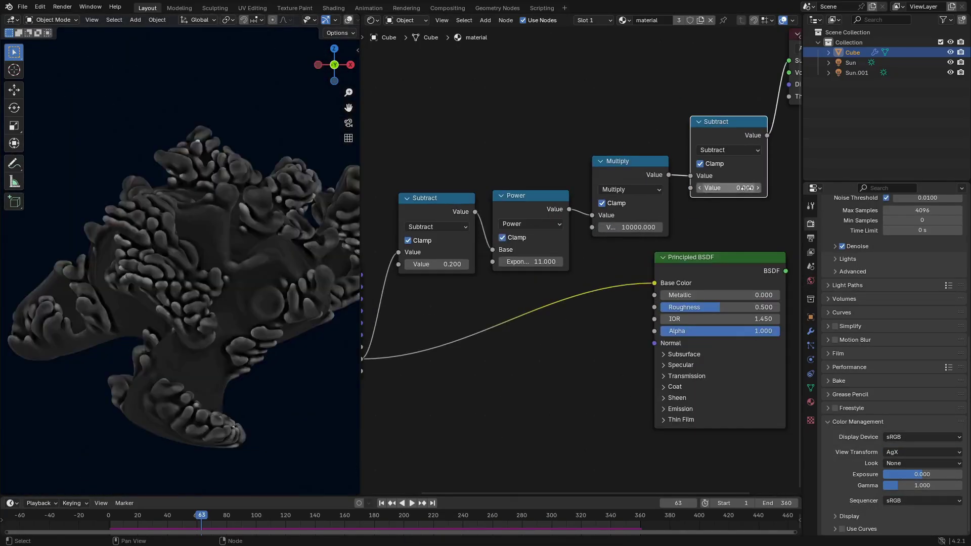
drag(543, 261, 540, 261)
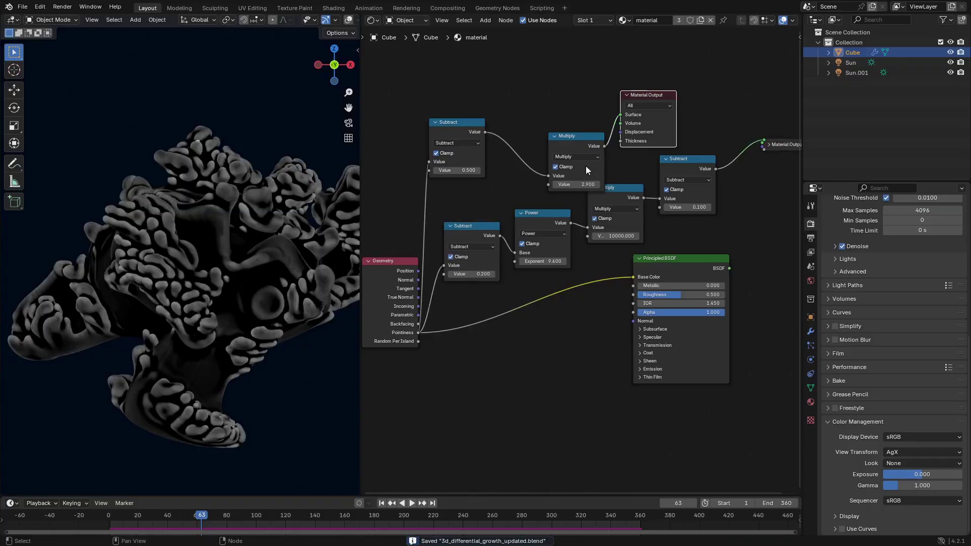
key(g)
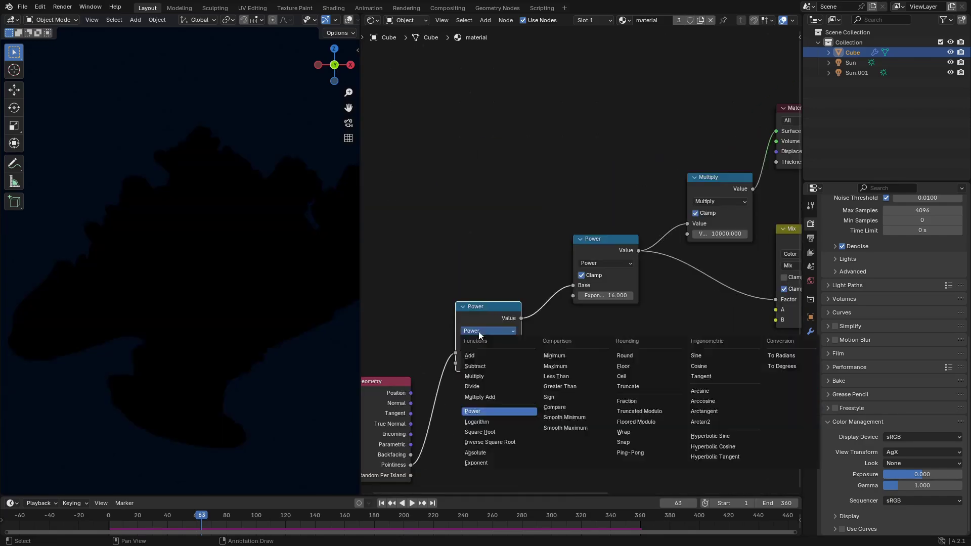
Change the math node directly after Pointiness to Subtract with a value of 0.200.
click(475, 365)
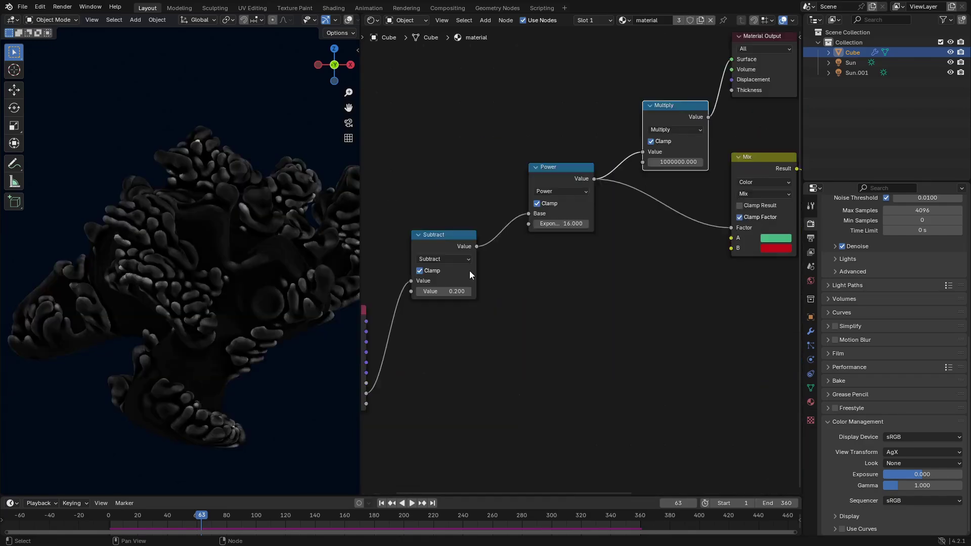